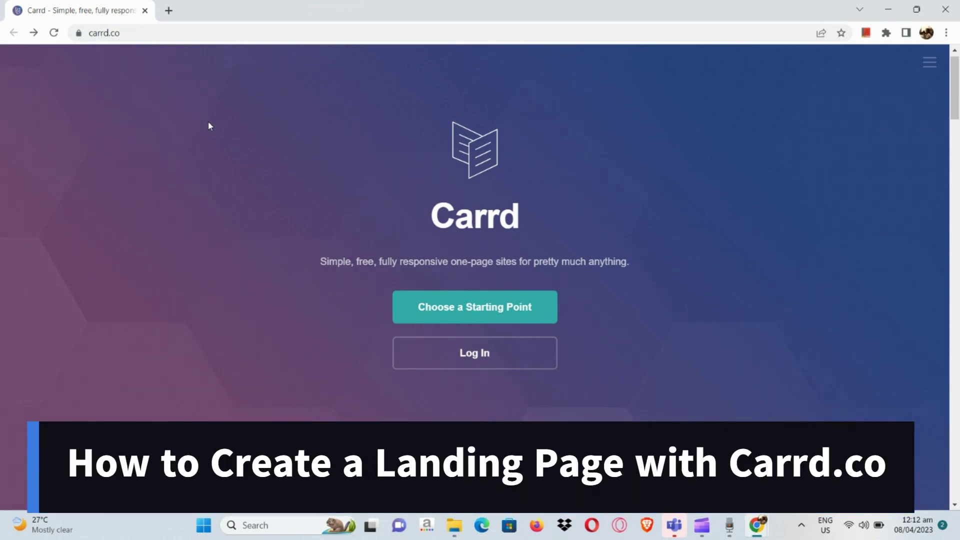
# Step: Start a new Carrd site from a starting template
pyautogui.scroll(-1, 209, 126)
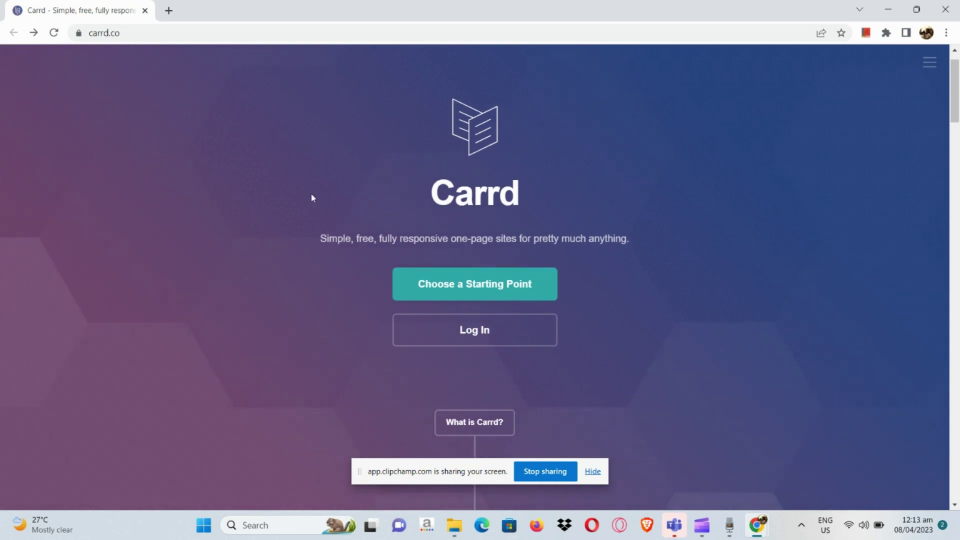
pyautogui.scroll(5, 360, 221)
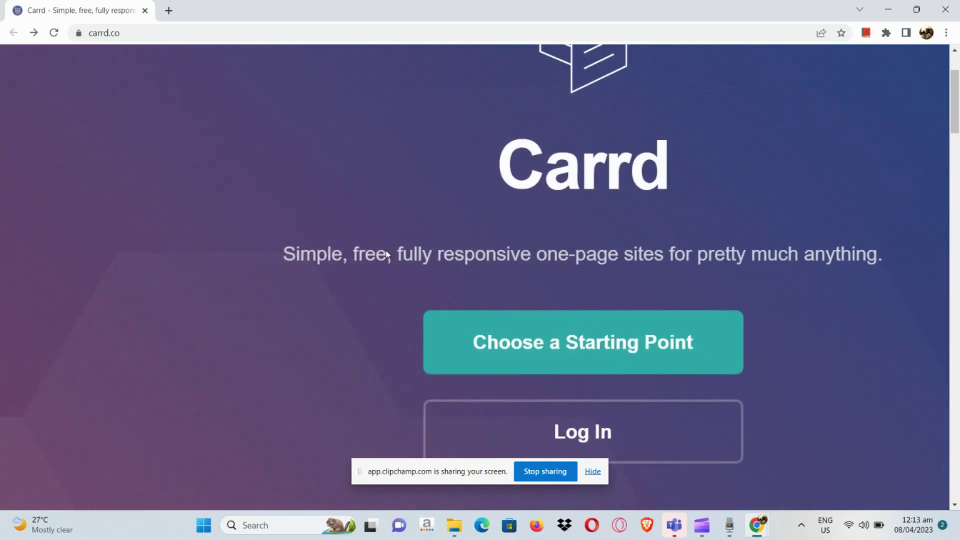
pyautogui.scroll(-3, 387, 255)
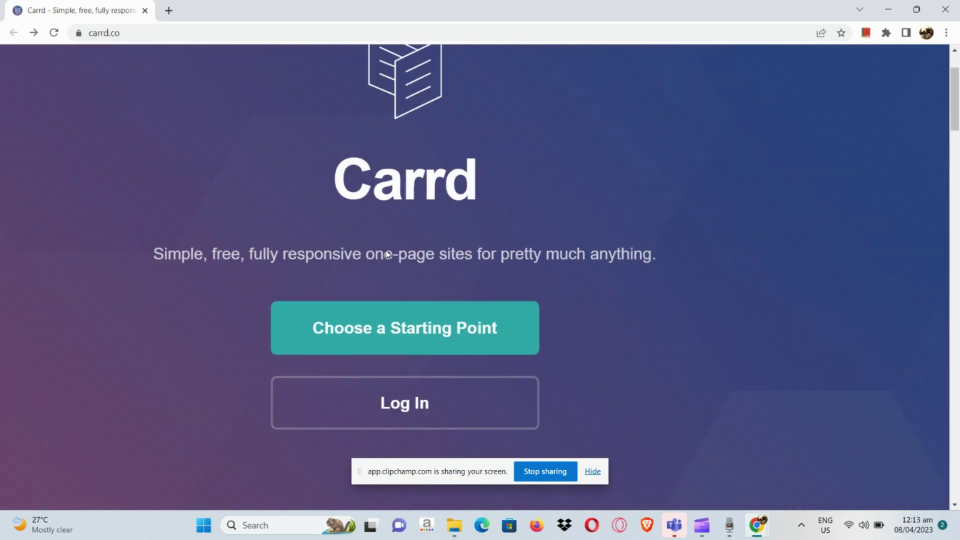
pyautogui.scroll(-3, 387, 255)
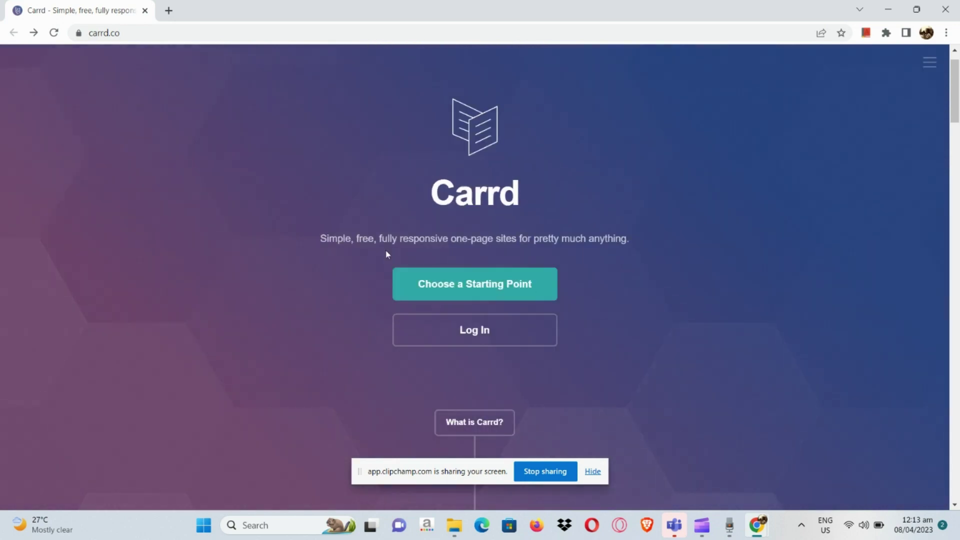
pyautogui.scroll(-8, 387, 255)
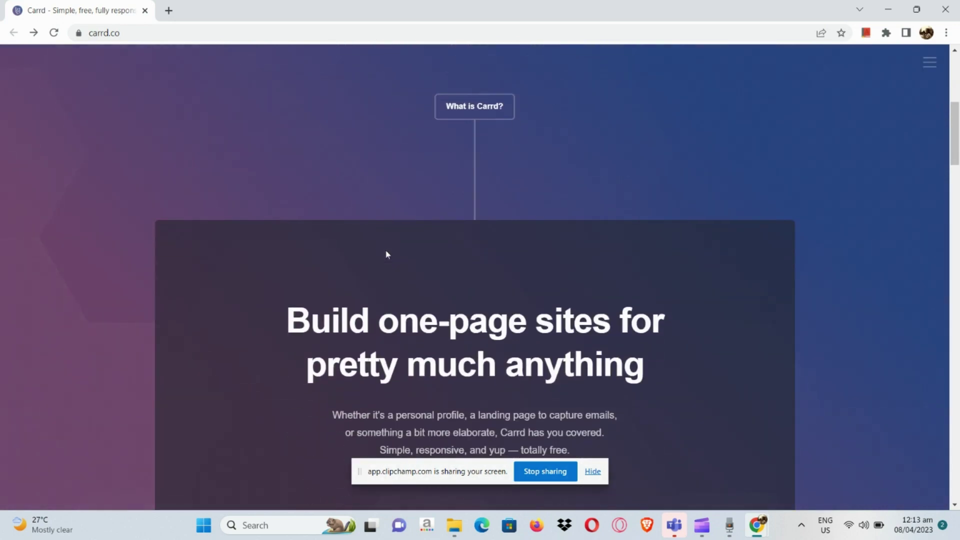
pyautogui.scroll(-4, 387, 255)
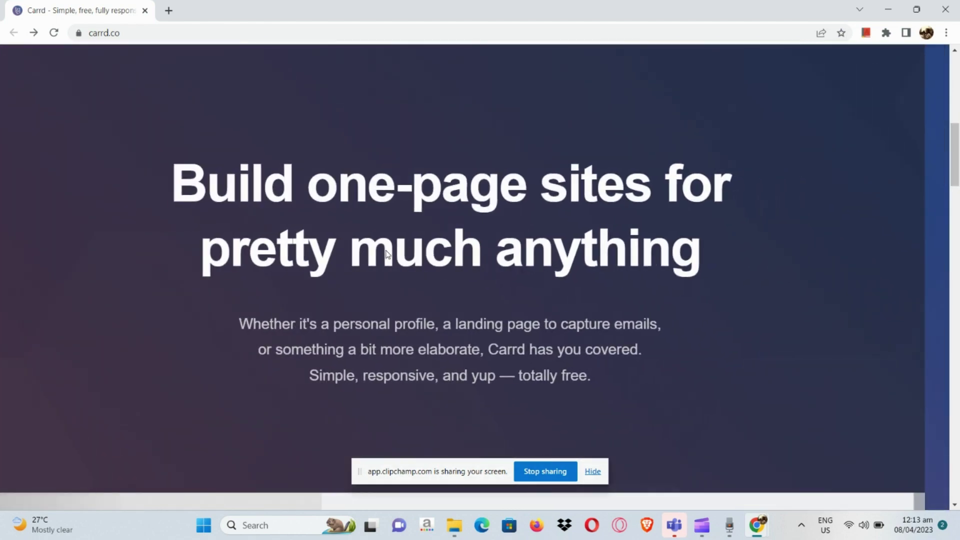
pyautogui.scroll(-5, 387, 256)
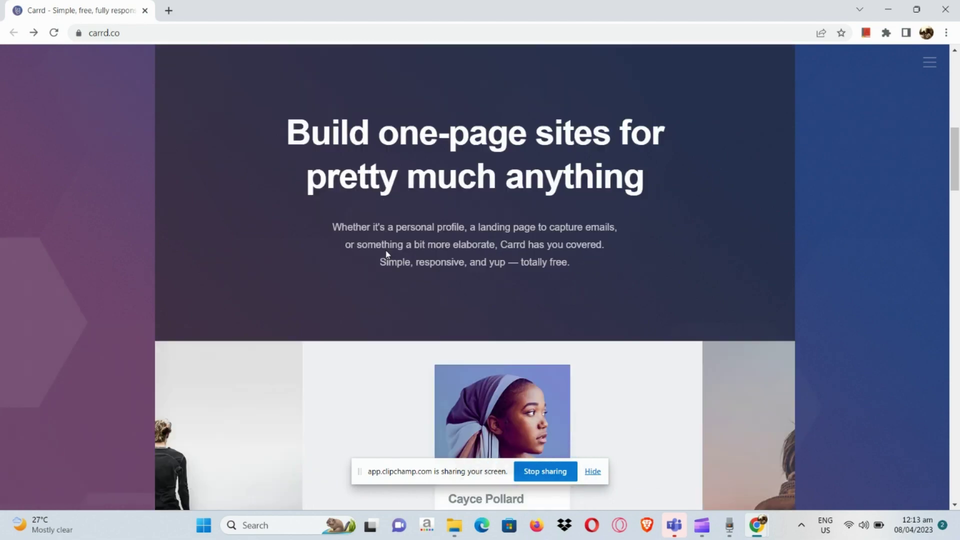
pyautogui.scroll(-6, 386, 255)
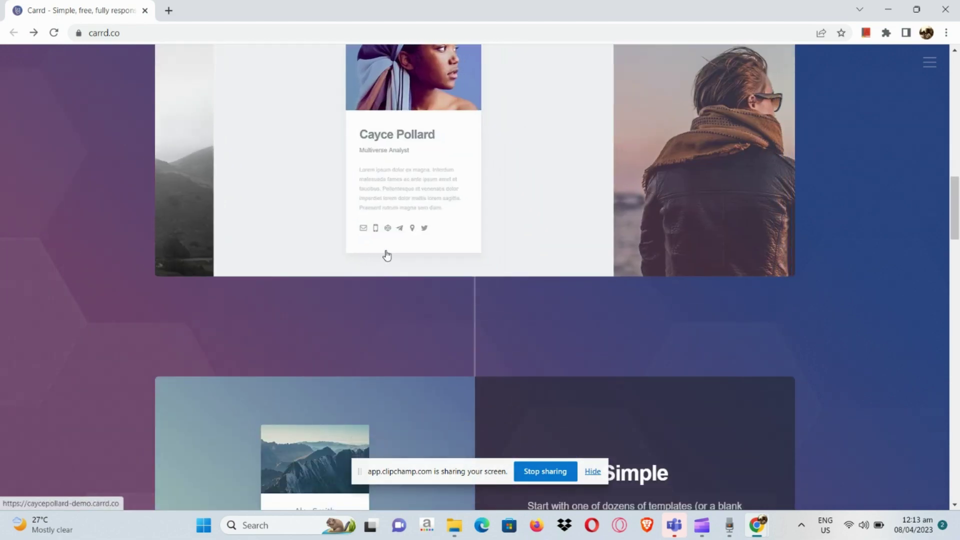
pyautogui.scroll(-7, 387, 255)
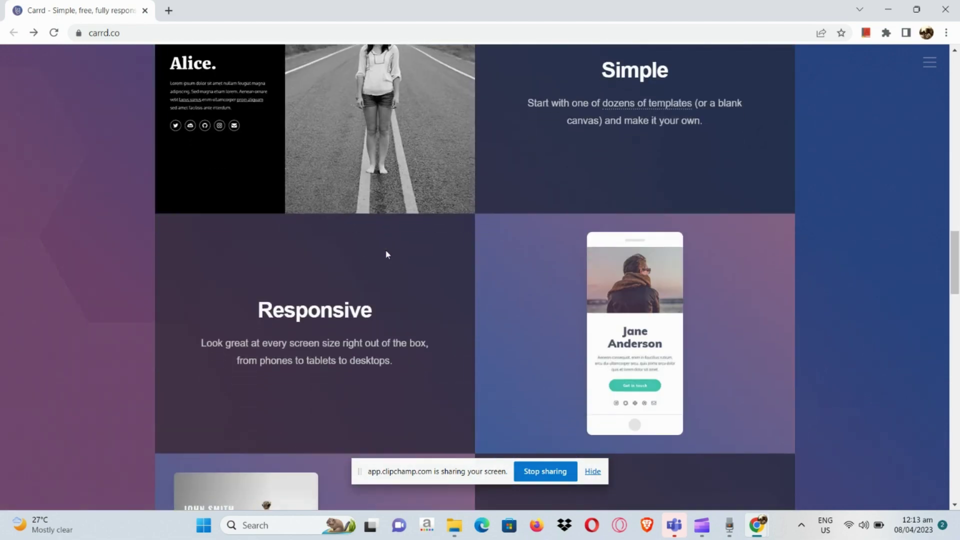
pyautogui.scroll(-6, 386, 255)
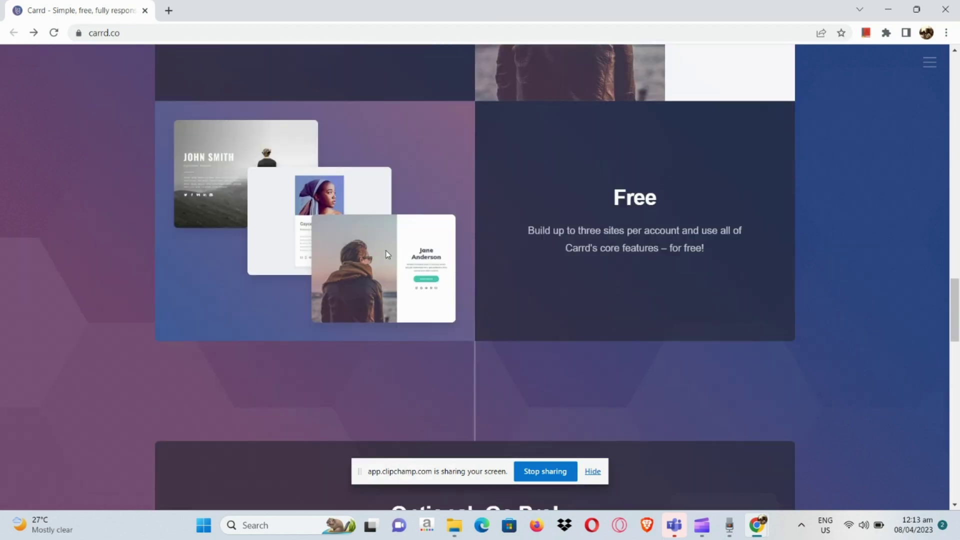
pyautogui.scroll(-4, 386, 254)
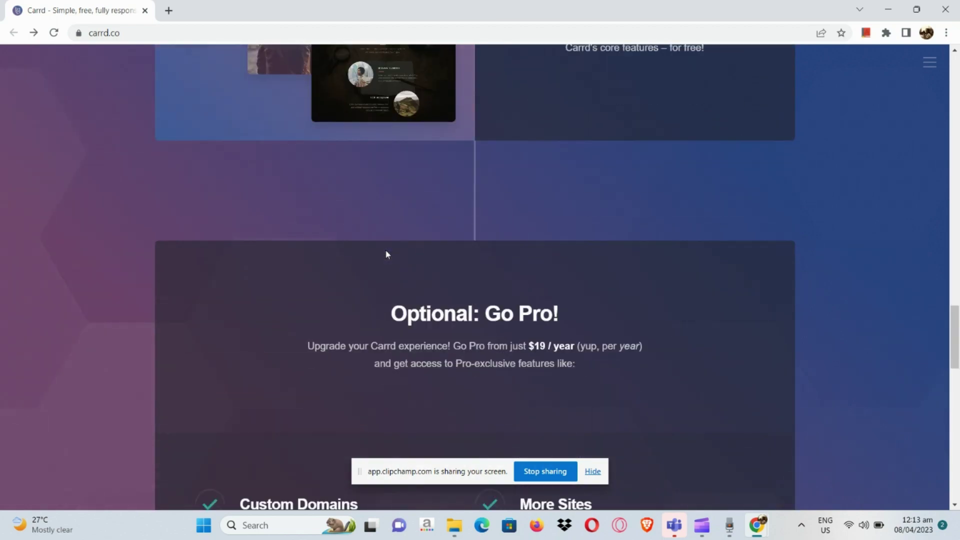
pyautogui.scroll(-4, 387, 255)
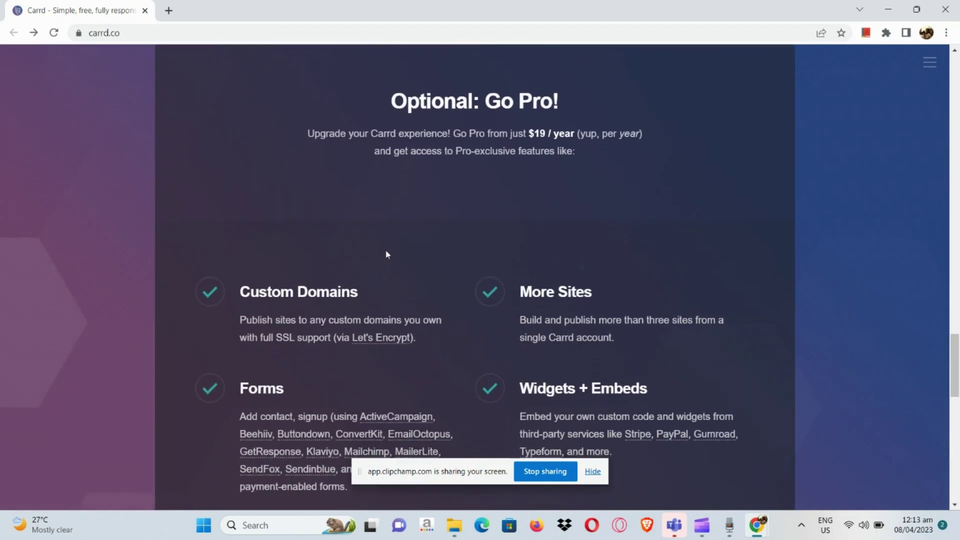
pyautogui.scroll(3, 317, 311)
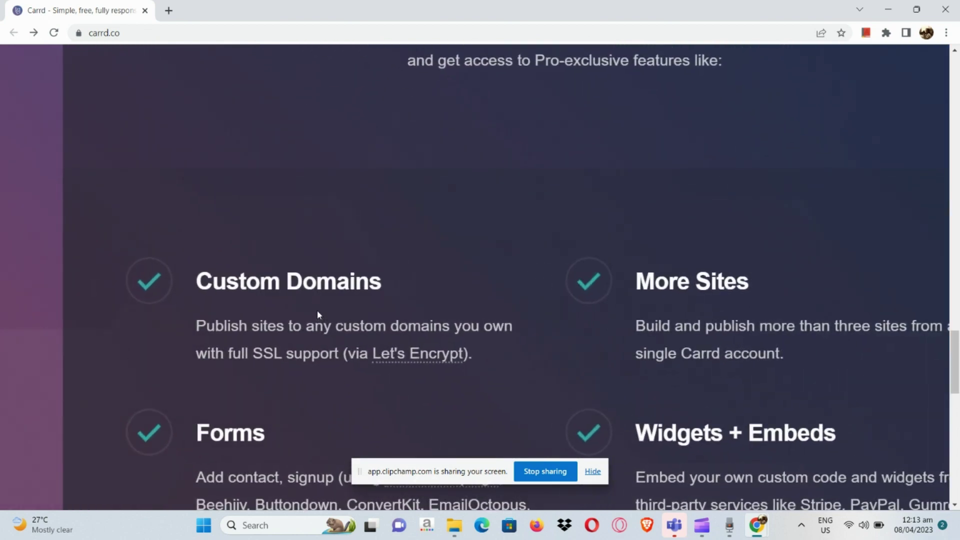
pyautogui.hscroll(5, 317, 311)
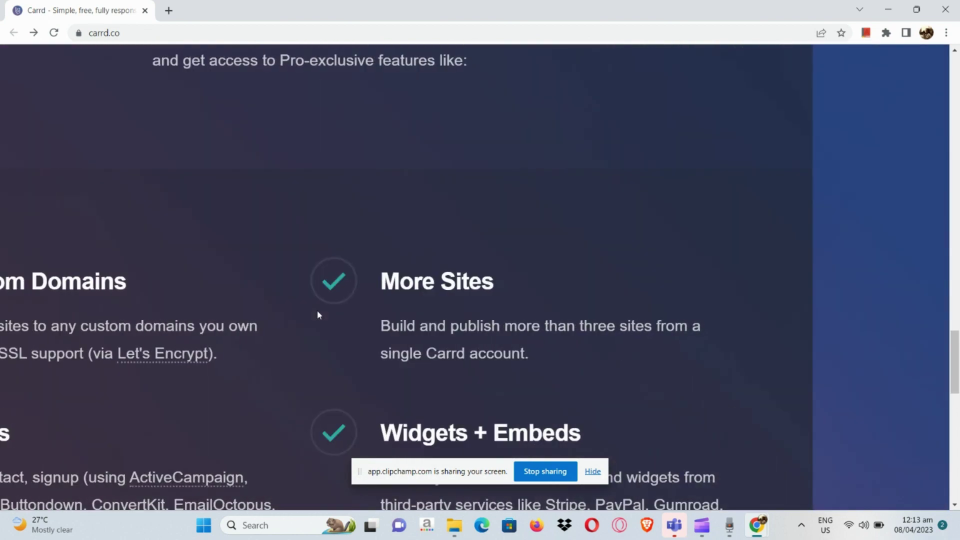
pyautogui.hscroll(-3, 317, 315)
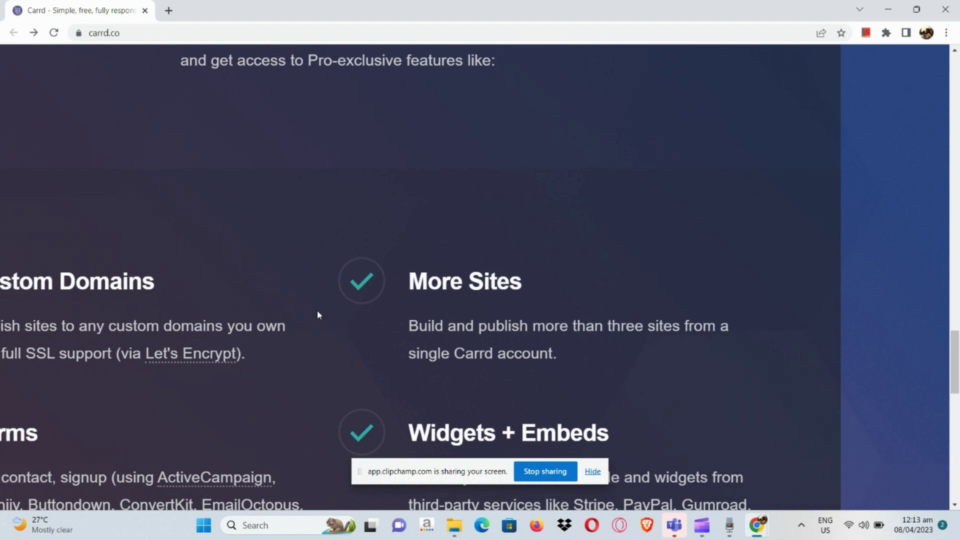
pyautogui.scroll(-3, 317, 314)
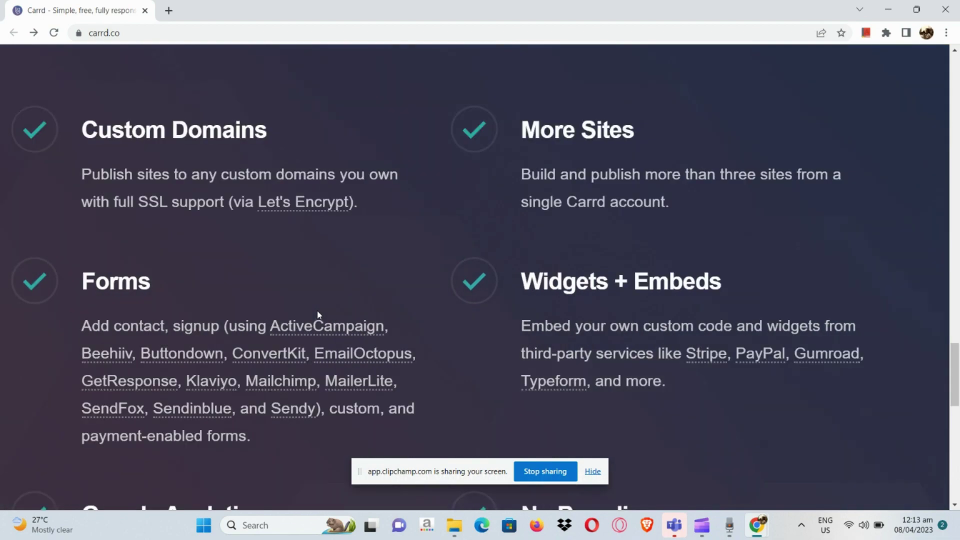
pyautogui.hscroll(2, 317, 314)
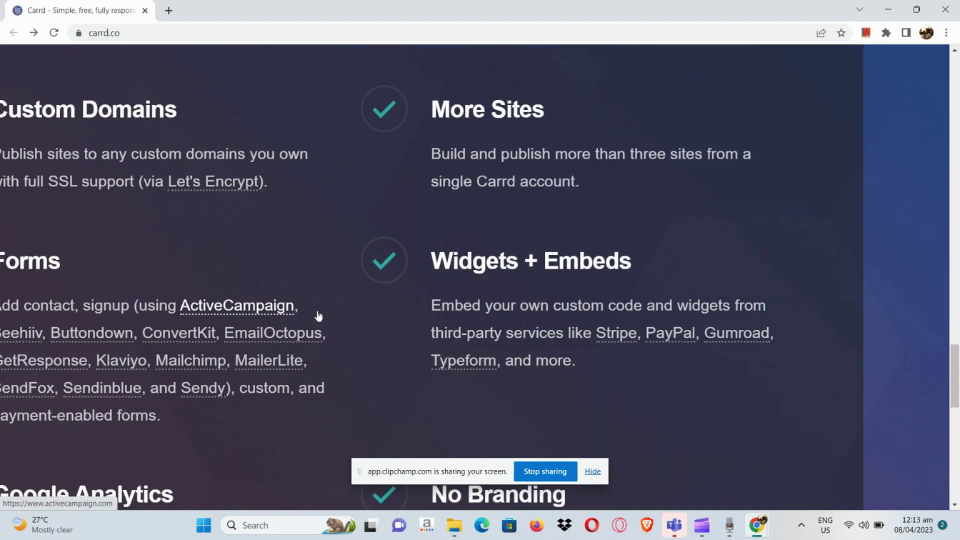
pyautogui.scroll(-2, 317, 314)
pyautogui.scroll(-3, 317, 314)
pyautogui.hscroll(-3, 317, 314)
pyautogui.keyDown('ctrl'); pyautogui.scroll(-3, 317, 310); pyautogui.keyUp('ctrl')
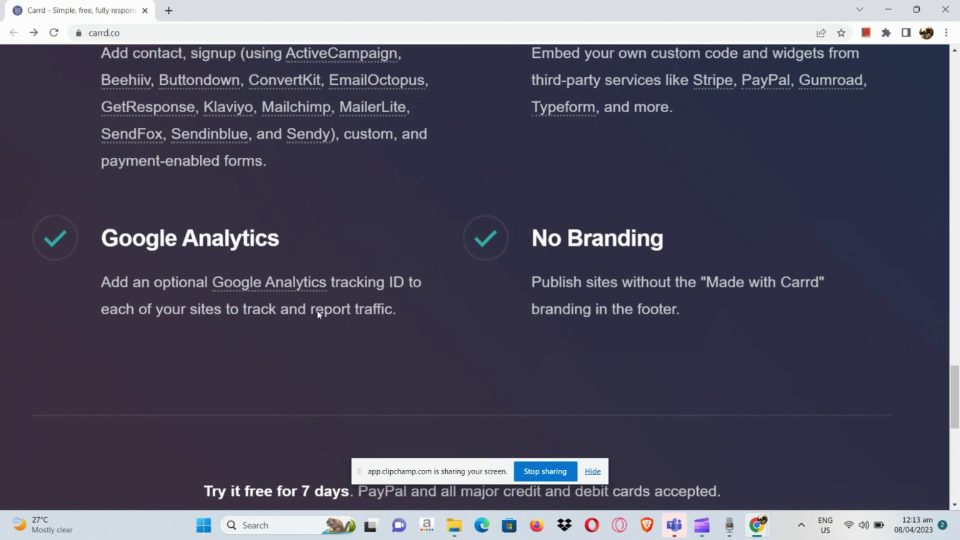
pyautogui.scroll(-2, 318, 313)
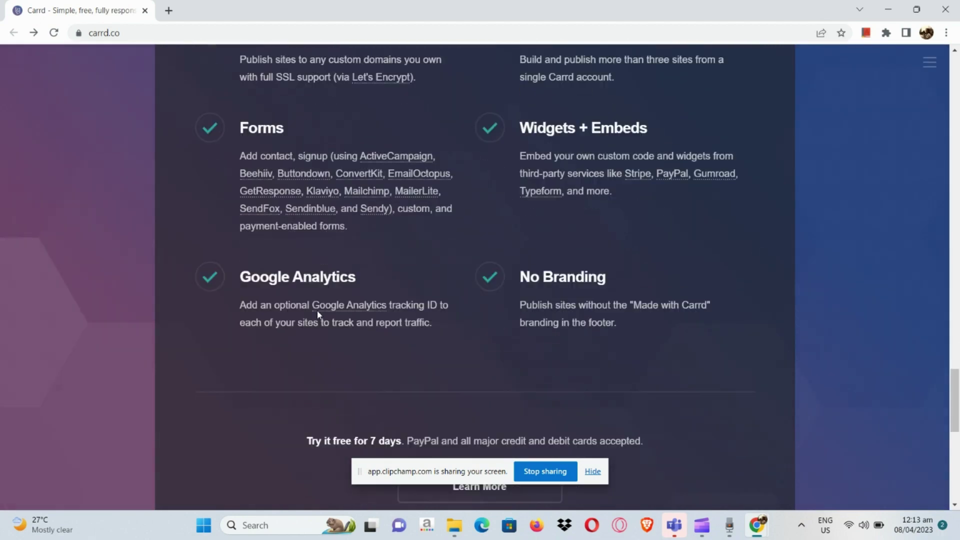
pyautogui.scroll(10, 317, 314)
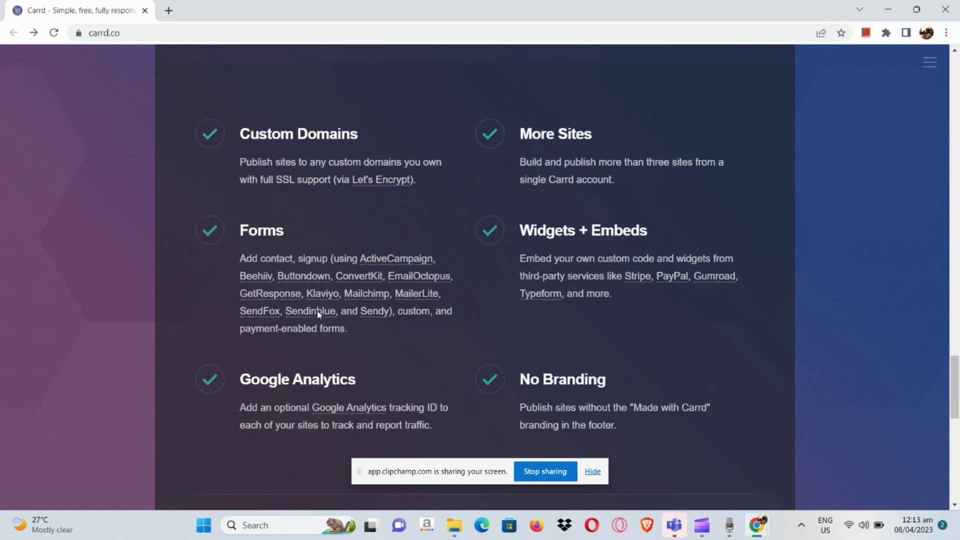
pyautogui.scroll(12, 318, 315)
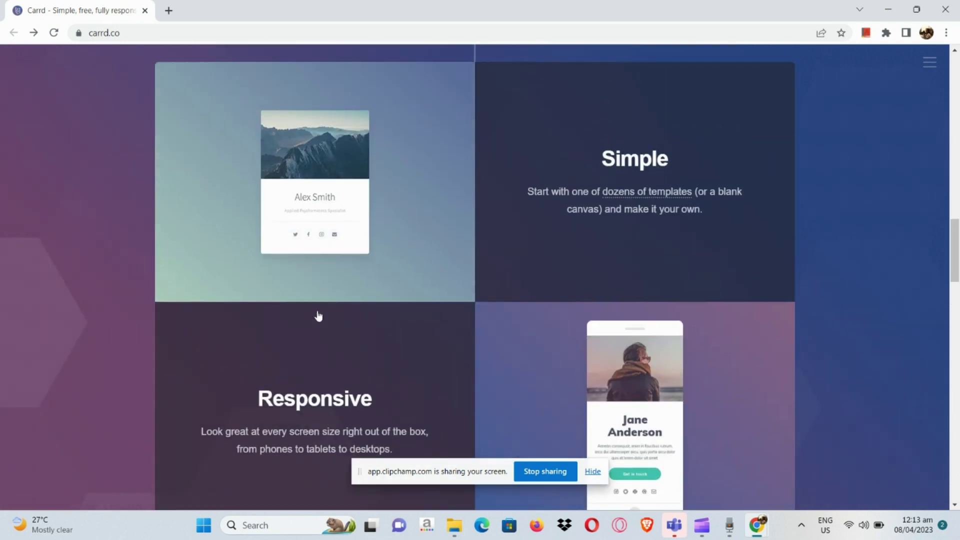
pyautogui.scroll(12, 318, 316)
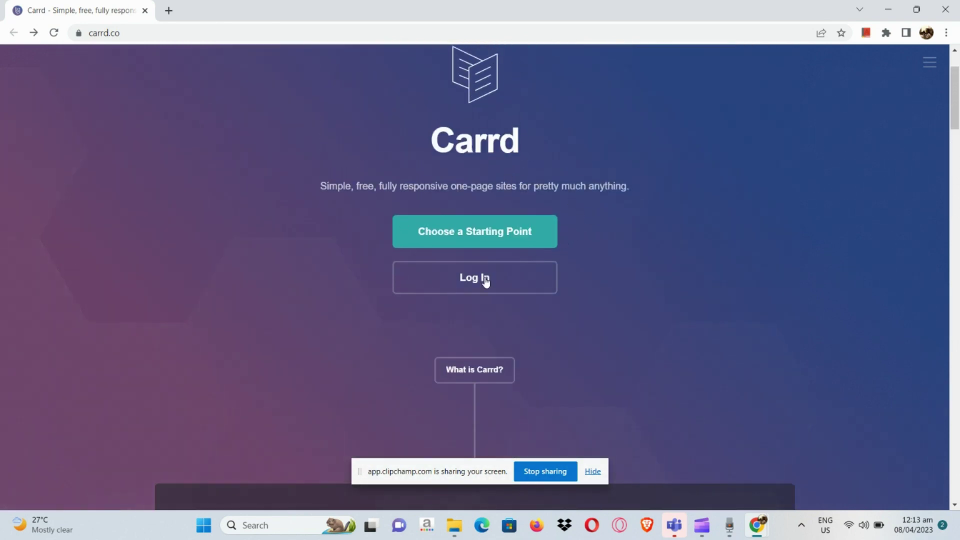
pyautogui.scroll(-2, 521, 235)
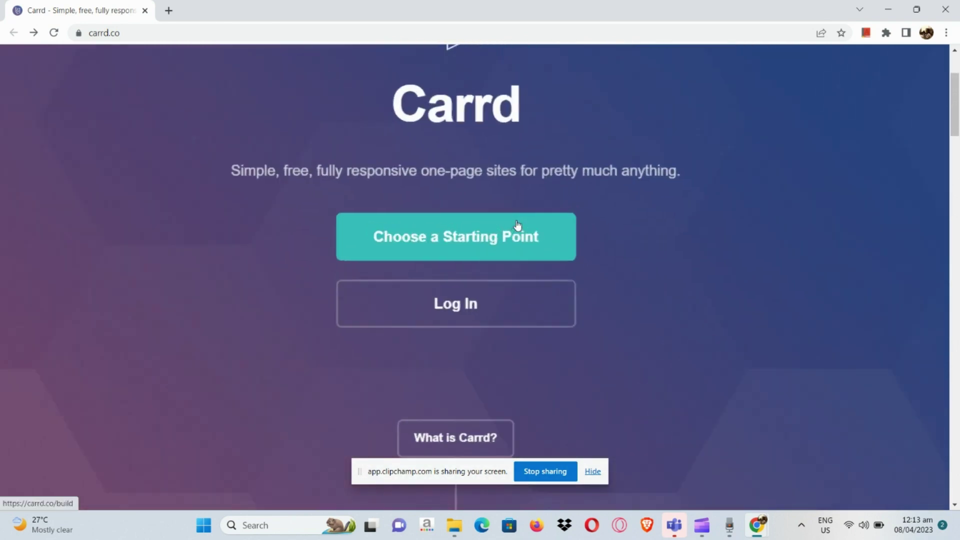
pyautogui.click(501, 240)
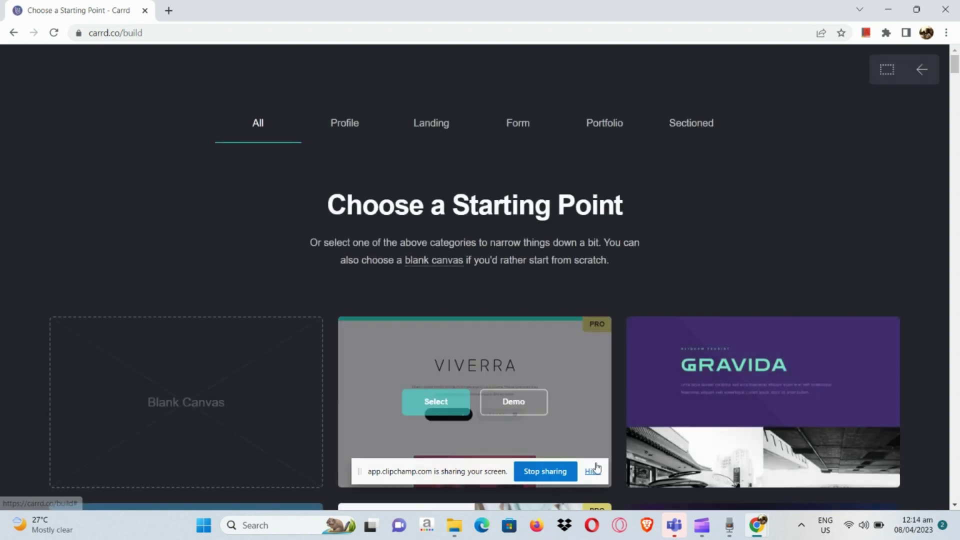
pyautogui.click(595, 471)
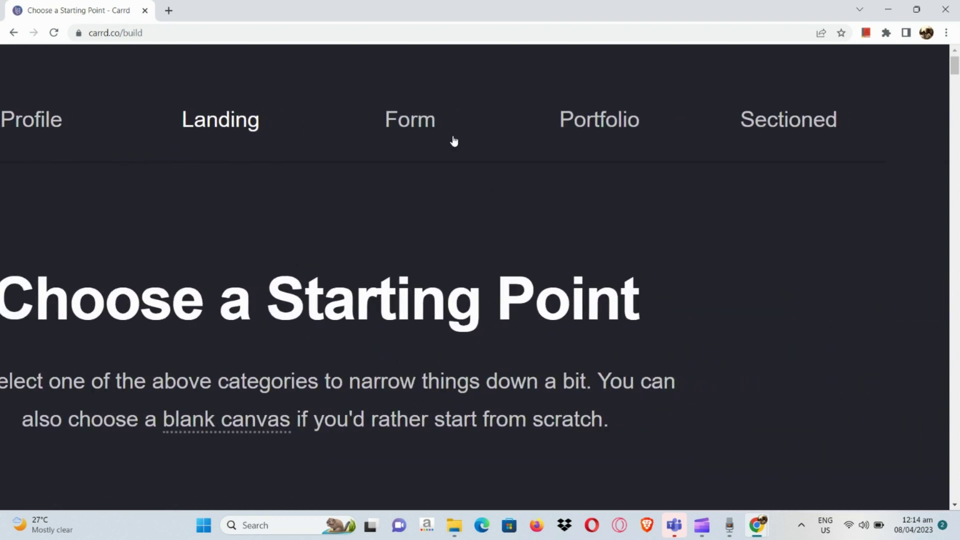
# Step: Filter to Landing templates, review the UNTITLED page's instructions, and dismiss the overlay
pyautogui.click(255, 142)
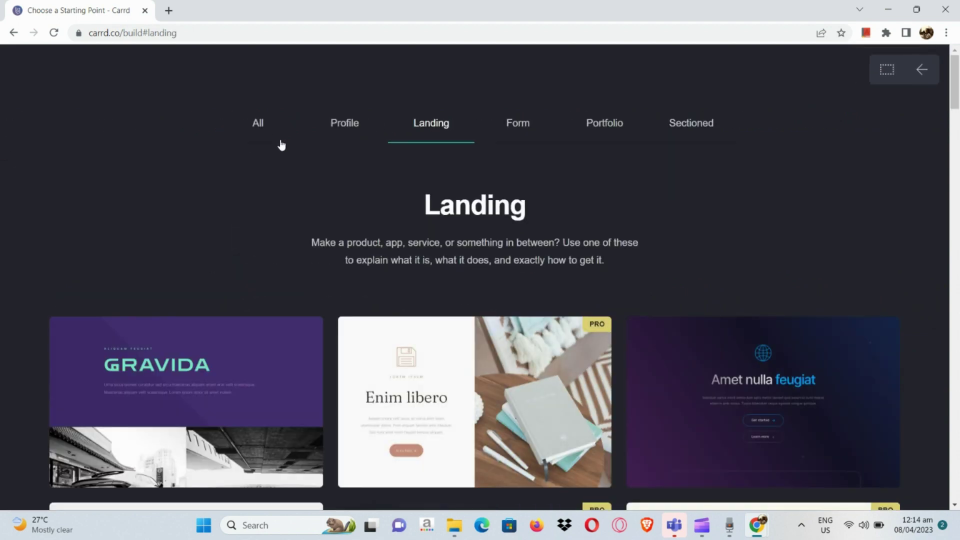
pyautogui.scroll(-3, 394, 252)
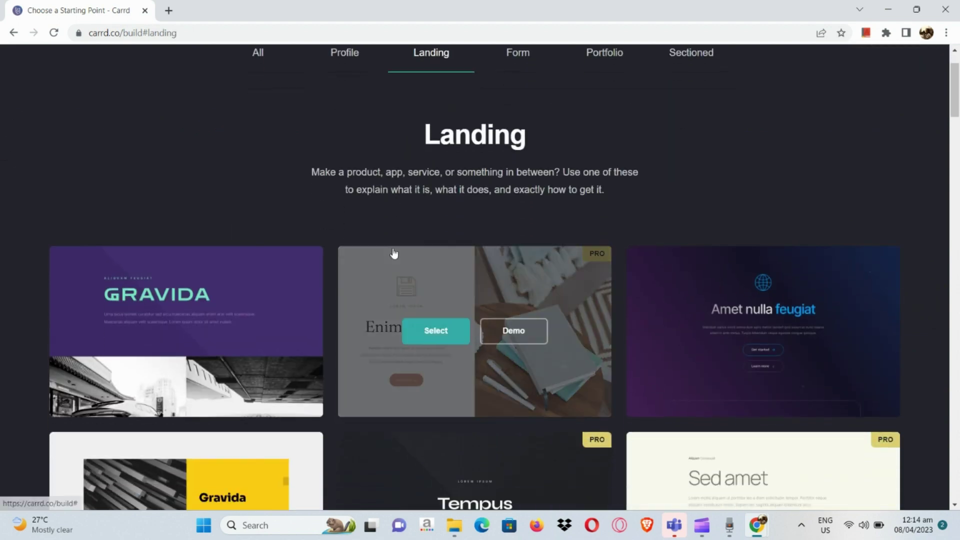
pyautogui.scroll(-7, 393, 253)
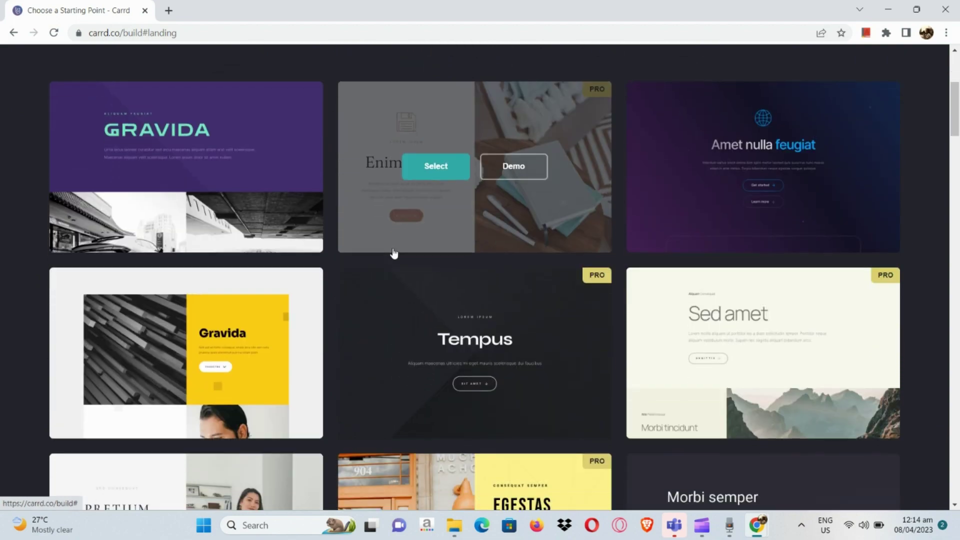
pyautogui.scroll(-4, 394, 253)
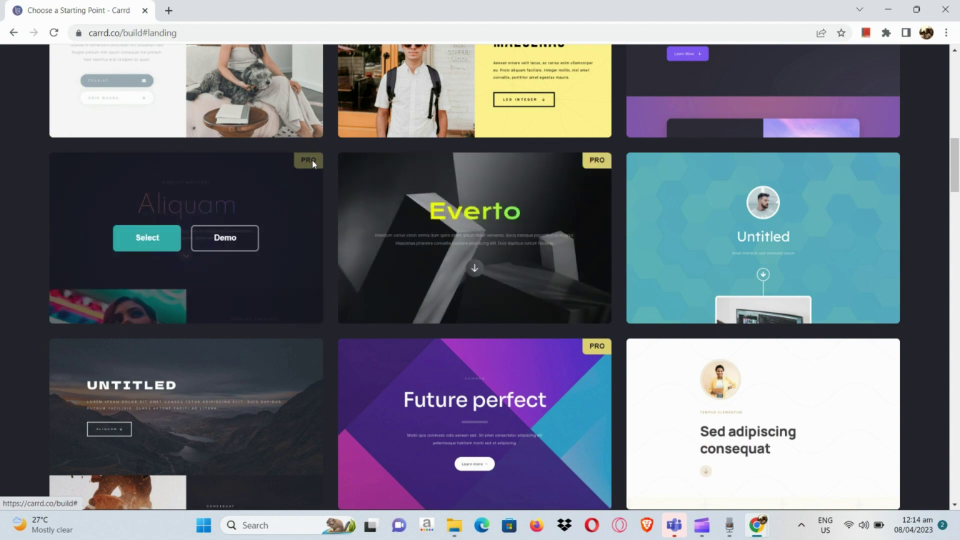
pyautogui.scroll(5, 312, 160)
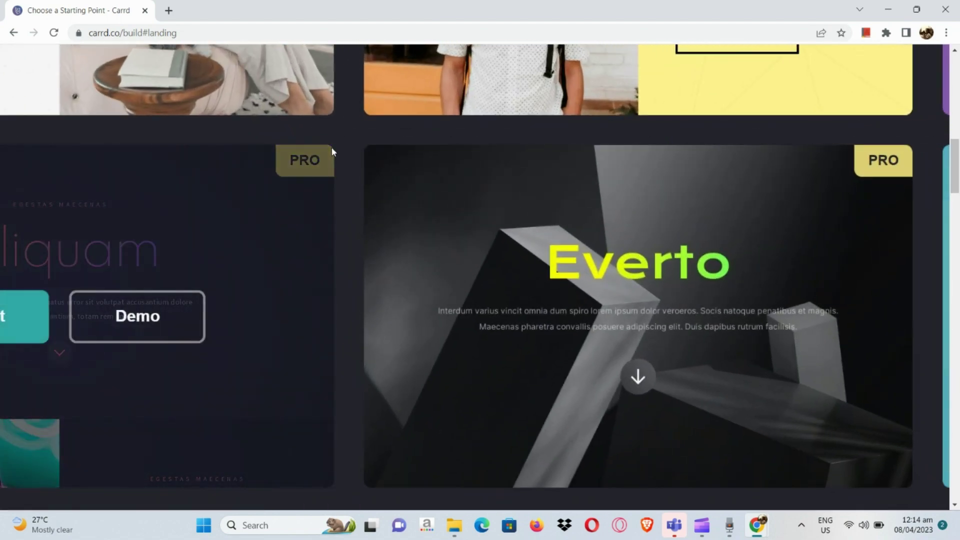
pyautogui.scroll(-5, 332, 150)
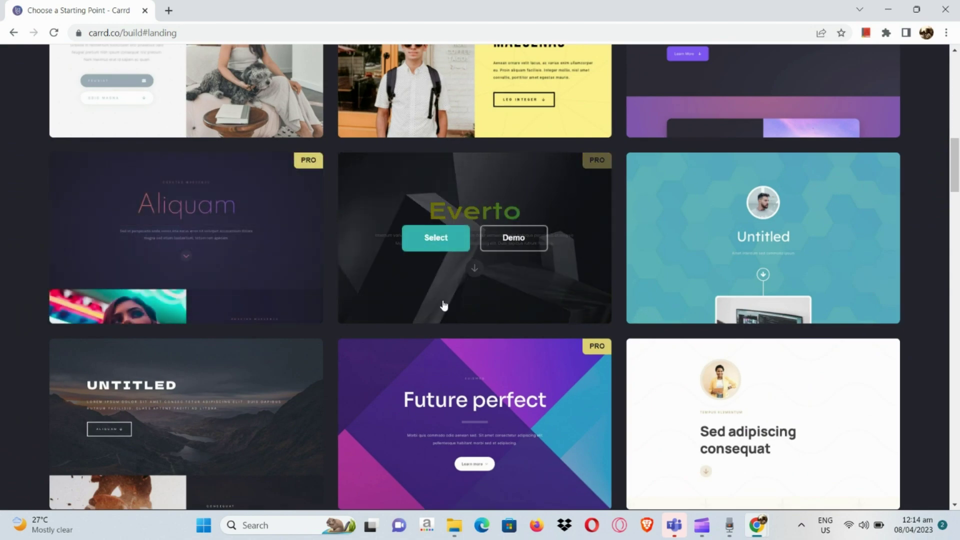
pyautogui.scroll(-3, 427, 367)
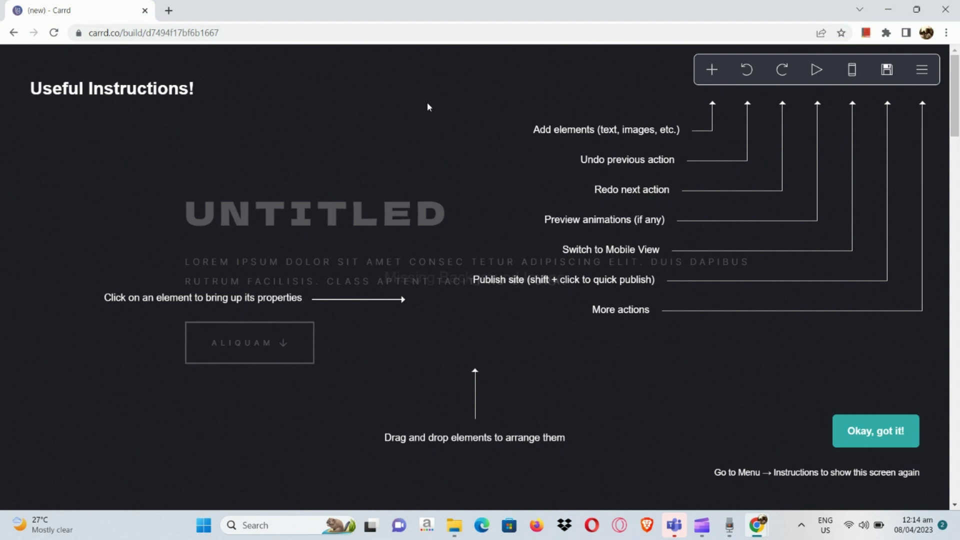
pyautogui.scroll(5, 712, 71)
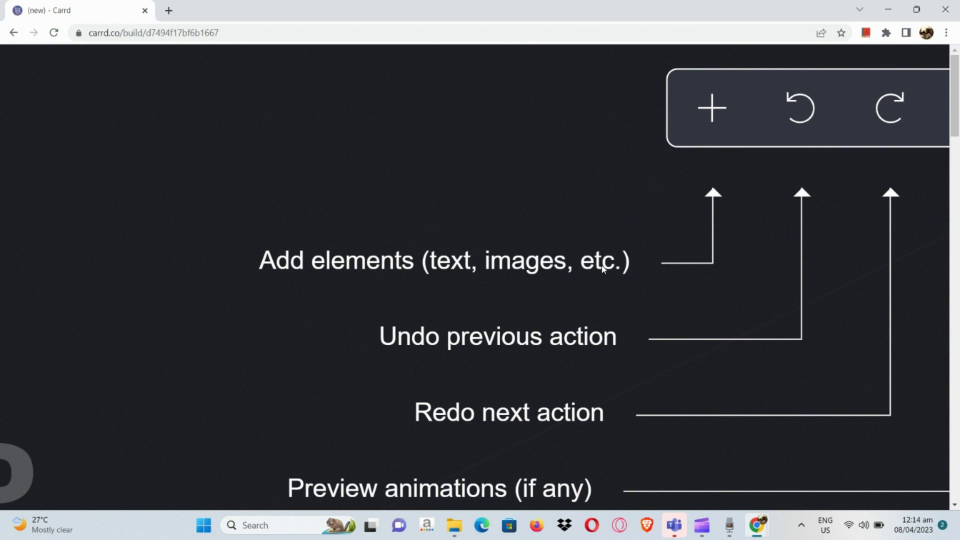
pyautogui.hscroll(3, 603, 269)
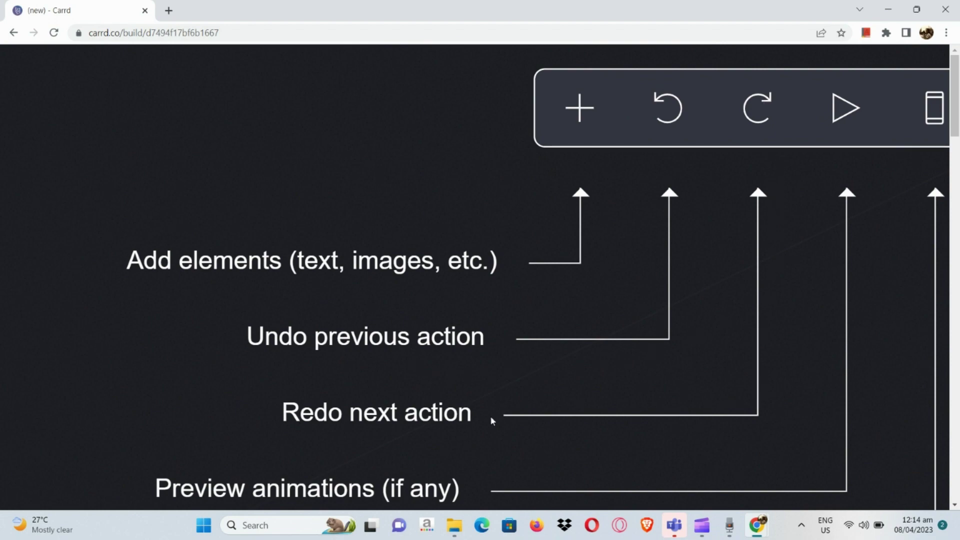
pyautogui.scroll(-2, 412, 431)
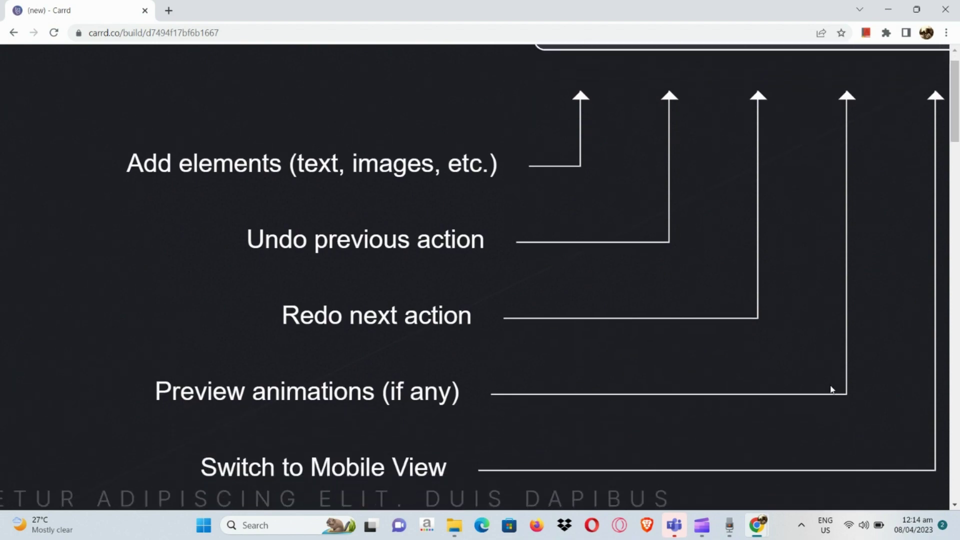
pyautogui.scroll(2, 849, 388)
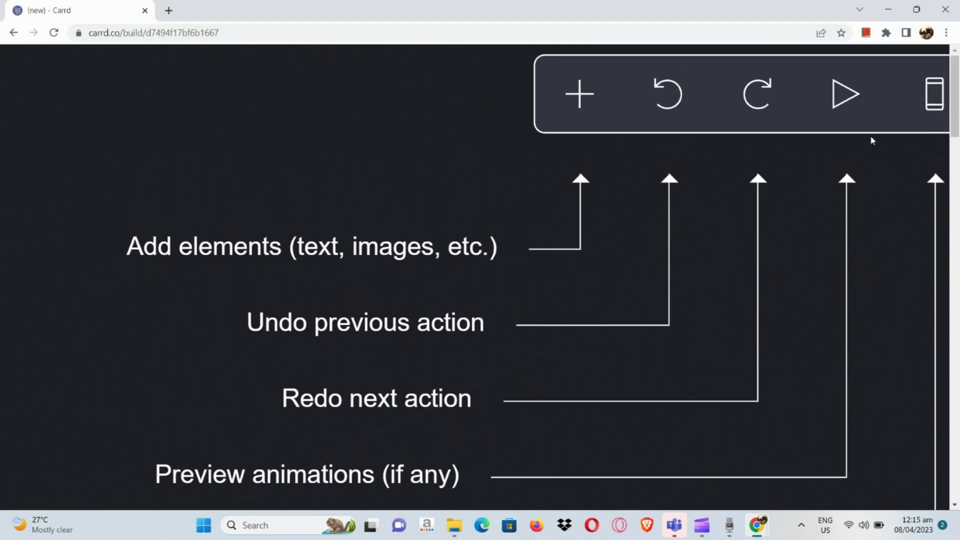
pyautogui.hscroll(3, 911, 178)
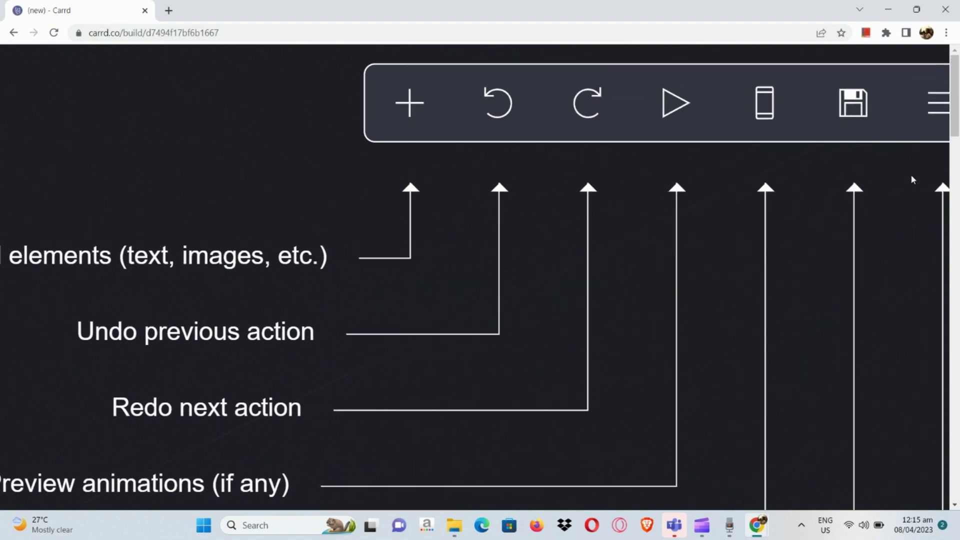
pyautogui.keyDown('ctrl'); pyautogui.scroll(-5, 769, 153); pyautogui.keyUp('ctrl')
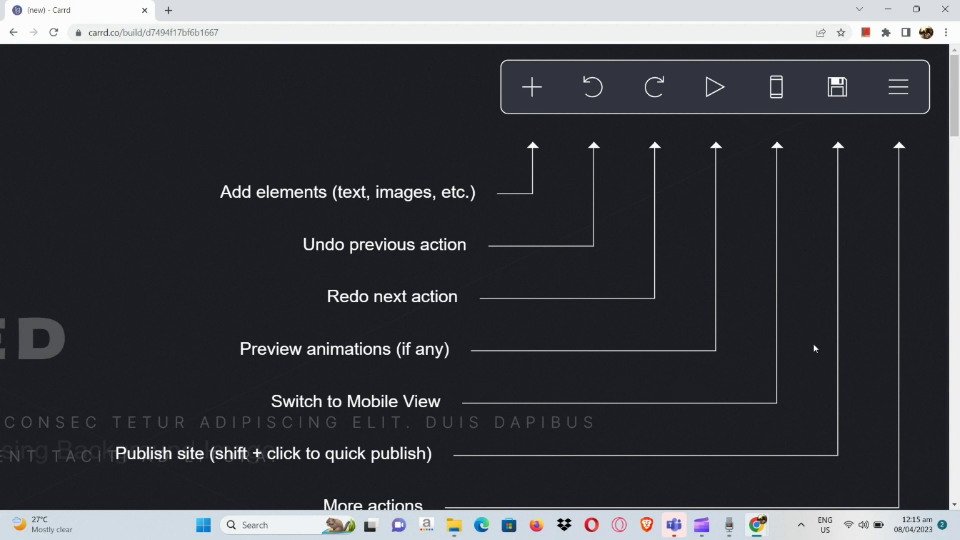
pyautogui.keyDown('ctrl'); pyautogui.scroll(5, 845, 94); pyautogui.keyUp('ctrl')
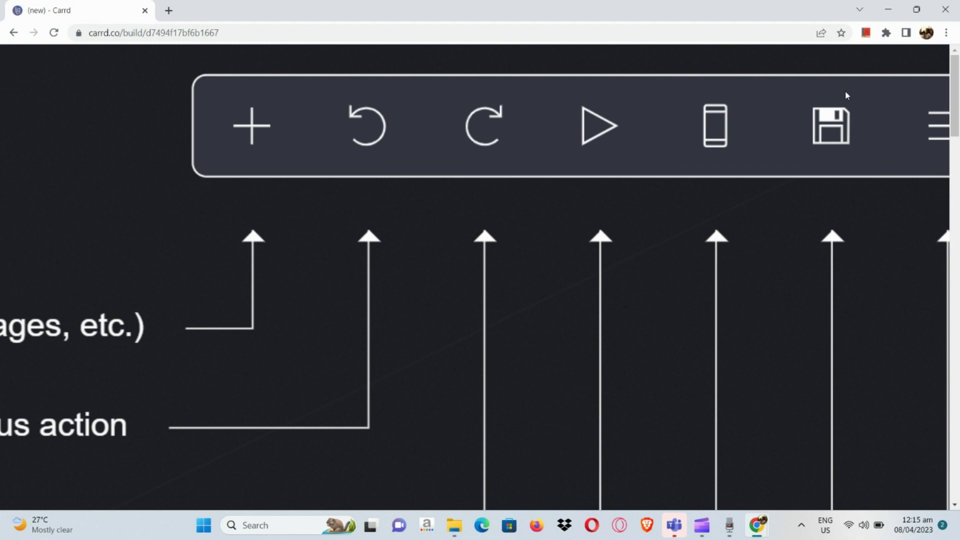
pyautogui.keyDown('ctrl'); pyautogui.scroll(-5, 833, 223); pyautogui.keyUp('ctrl')
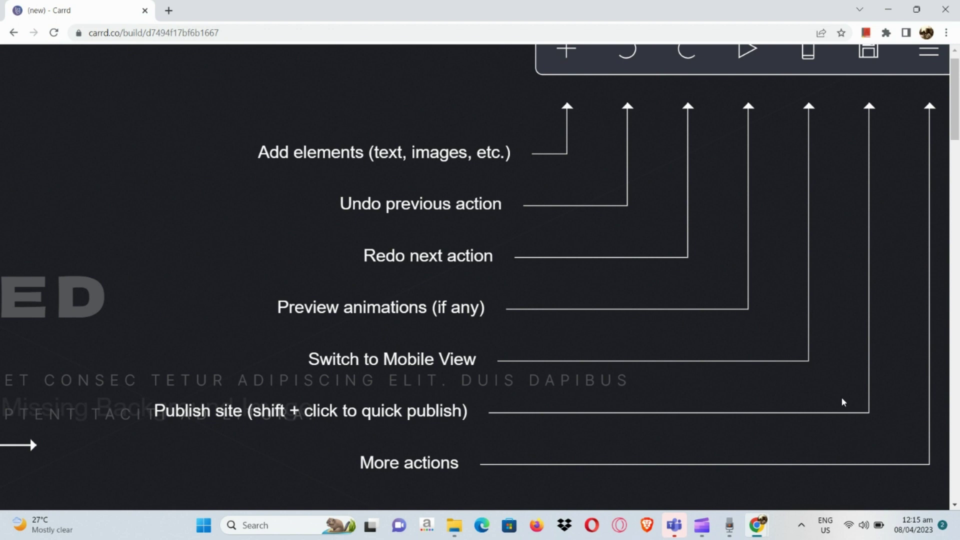
pyautogui.scroll(2, 931, 300)
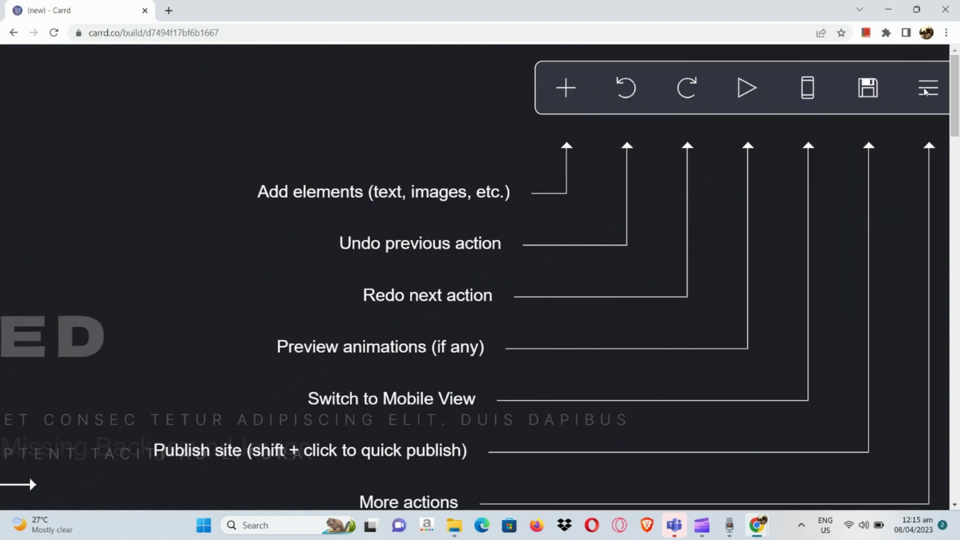
pyautogui.hscroll(2, 926, 91)
pyautogui.scroll(-3, 901, 236)
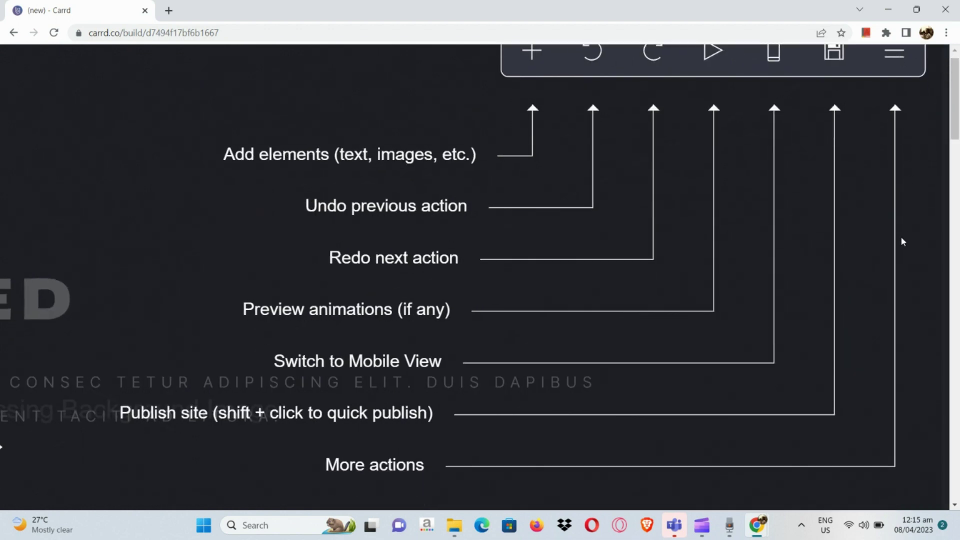
pyautogui.scroll(-5, 570, 394)
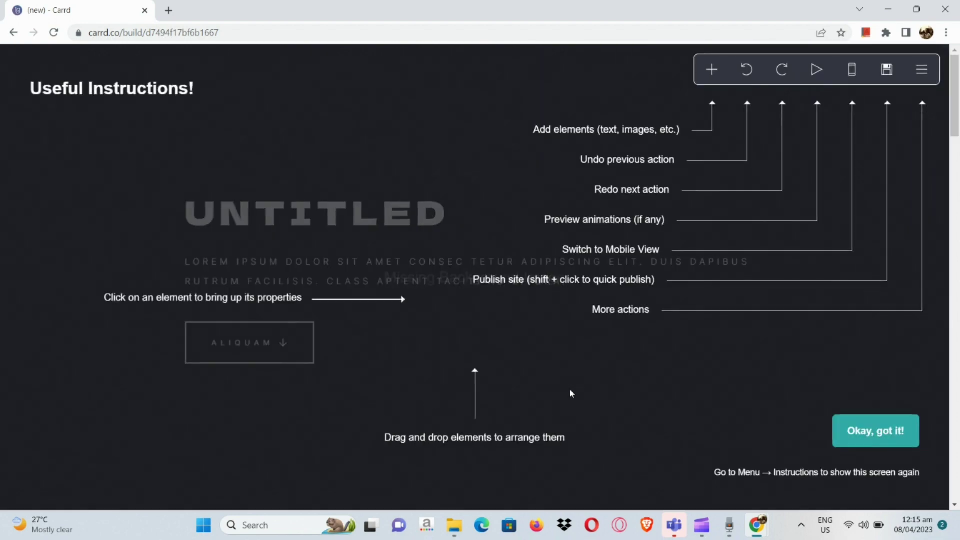
pyautogui.scroll(3, 433, 438)
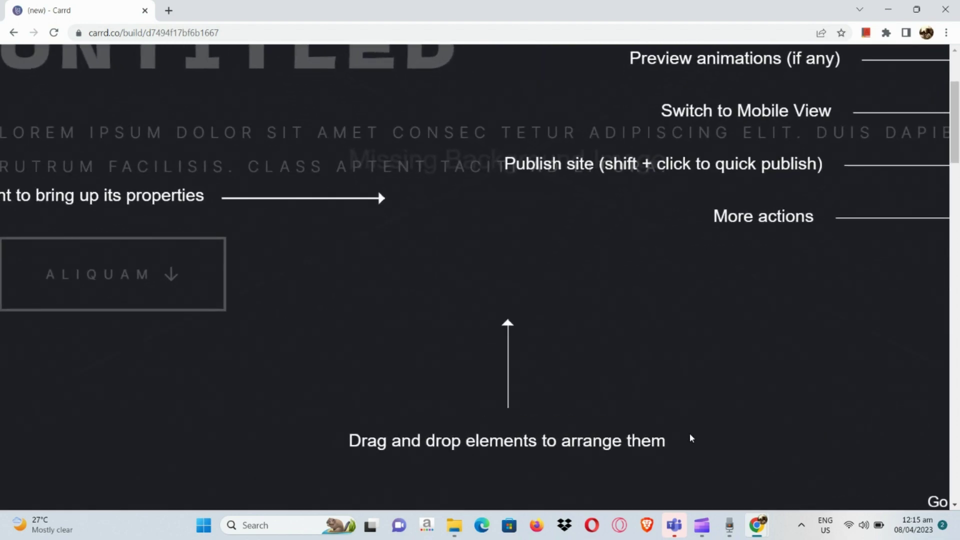
pyautogui.scroll(-3, 692, 438)
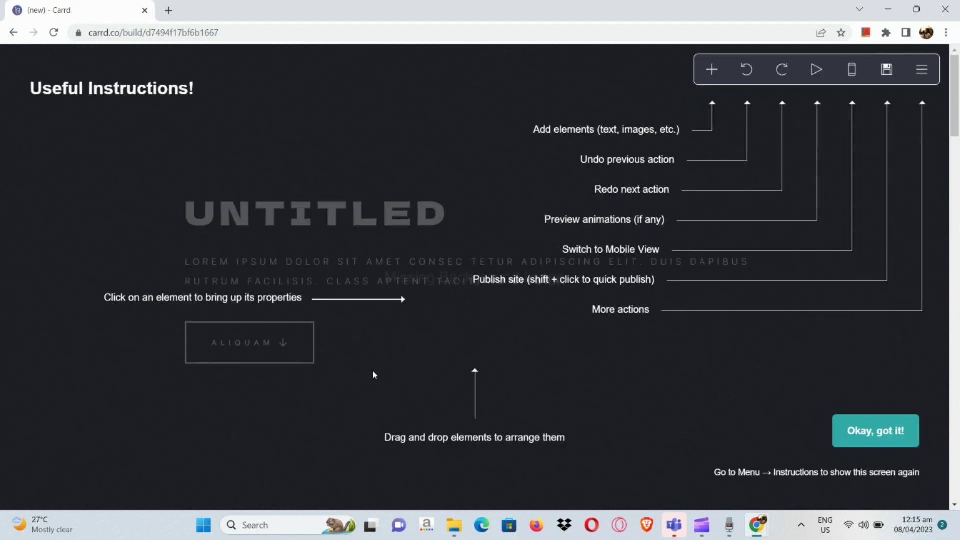
pyautogui.scroll(4, 148, 300)
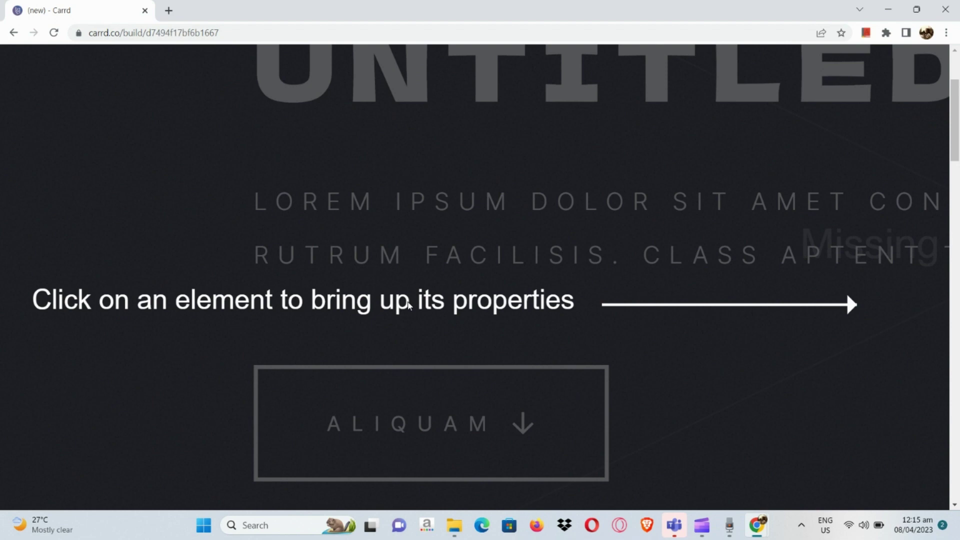
pyautogui.scroll(-3, 409, 306)
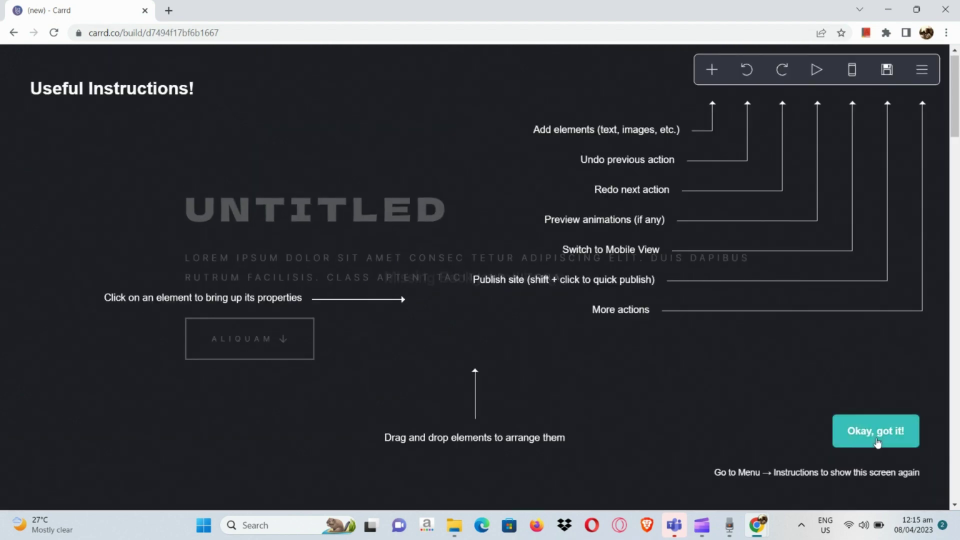
pyautogui.click(877, 442)
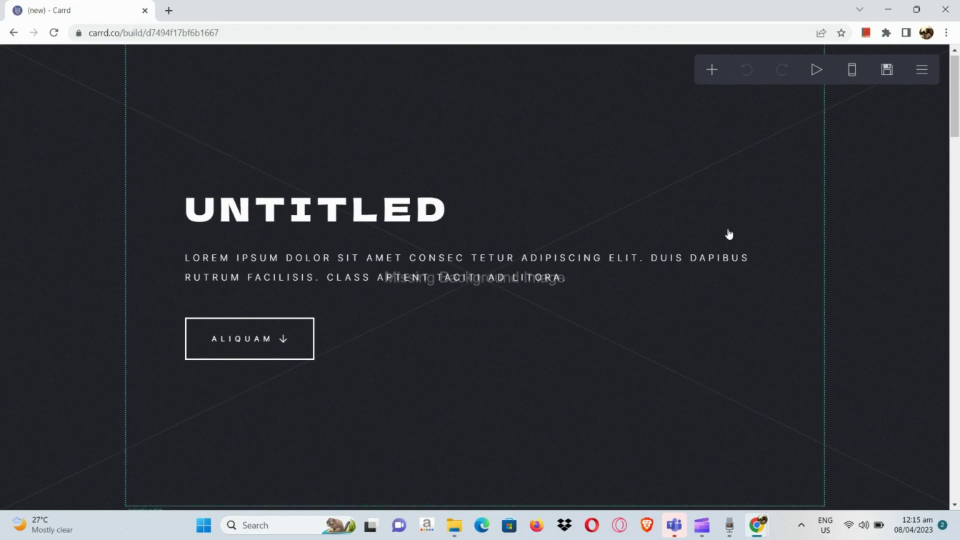
# Step: Change the Site Title field from 'Untitled' to 'Moon Star'
pyautogui.click(361, 215)
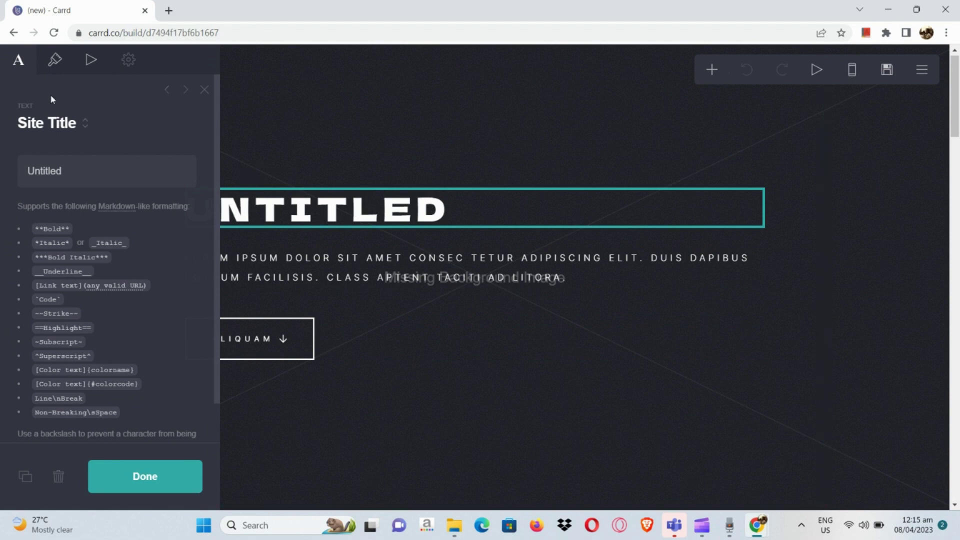
pyautogui.scroll(3, 13, 106)
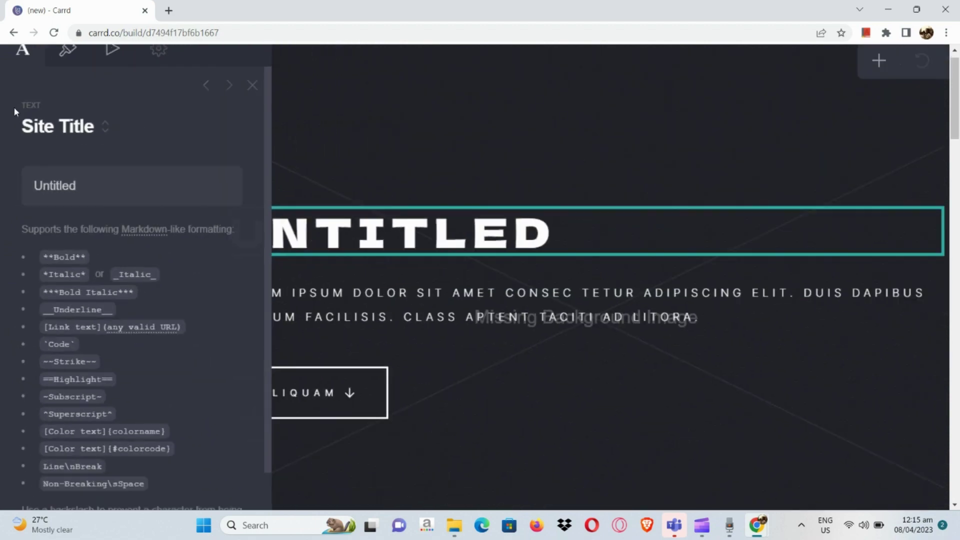
pyautogui.scroll(-3, 13, 107)
pyautogui.click(69, 181)
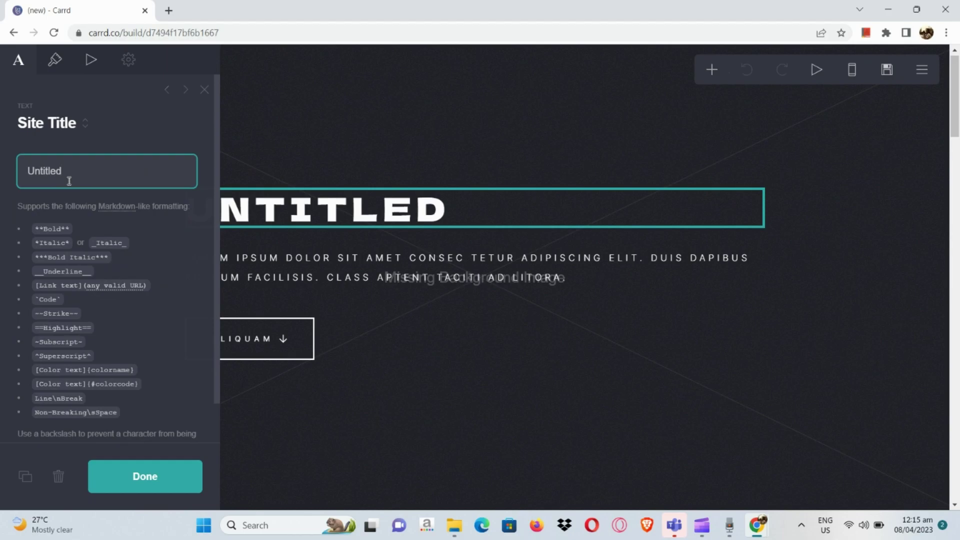
pyautogui.hotkey('ctrl', 'a')
pyautogui.press('BackSpace')
pyautogui.write('Moon')
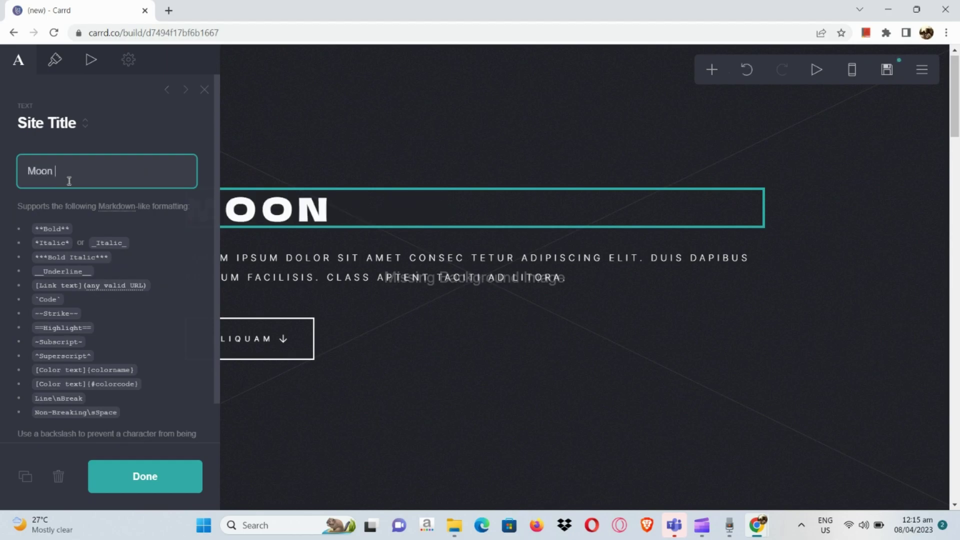
pyautogui.write(' Star')
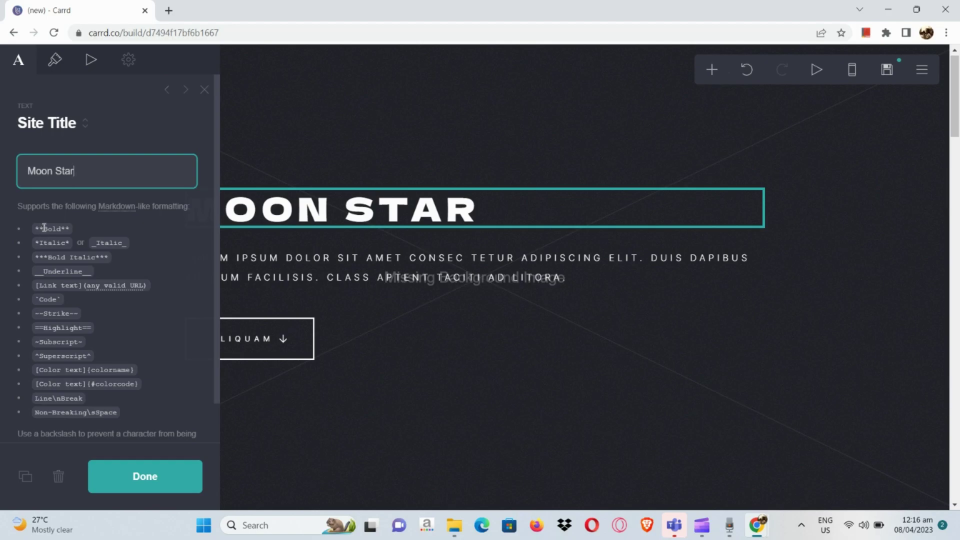
pyautogui.scroll(-1, 44, 227)
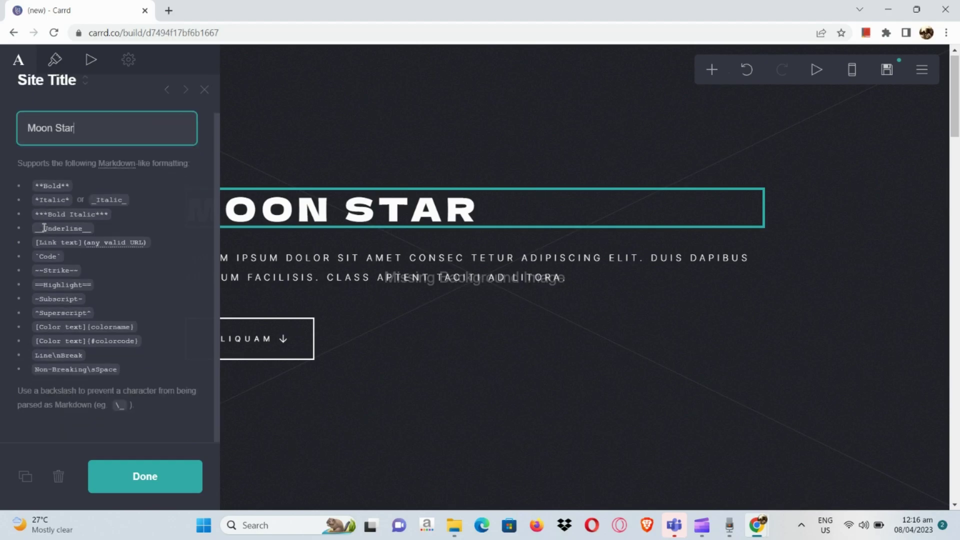
pyautogui.scroll(1, 45, 227)
pyautogui.scroll(-1, 44, 228)
pyautogui.scroll(1, 77, 205)
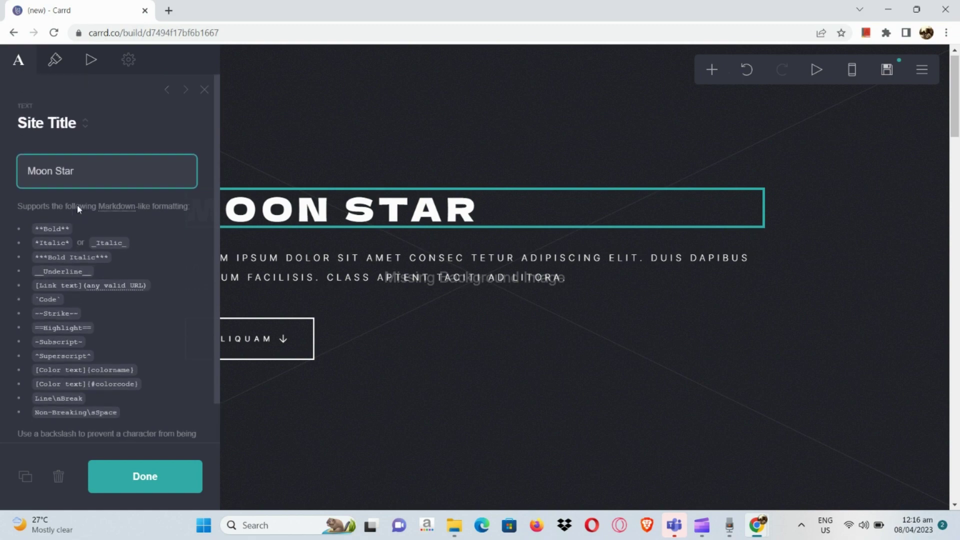
# Step: Colour the heading text gold (#C4B566)
pyautogui.click(56, 60)
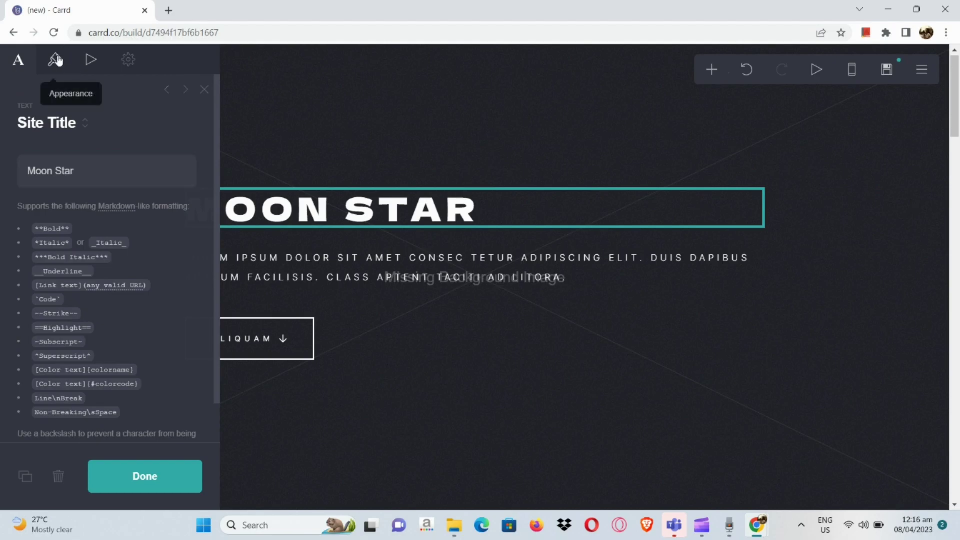
pyautogui.click(56, 60)
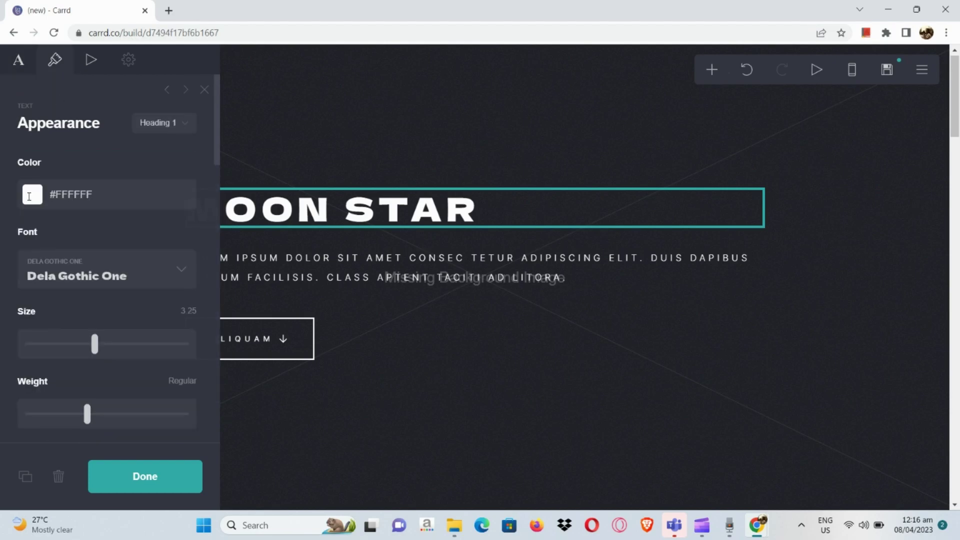
pyautogui.click(29, 196)
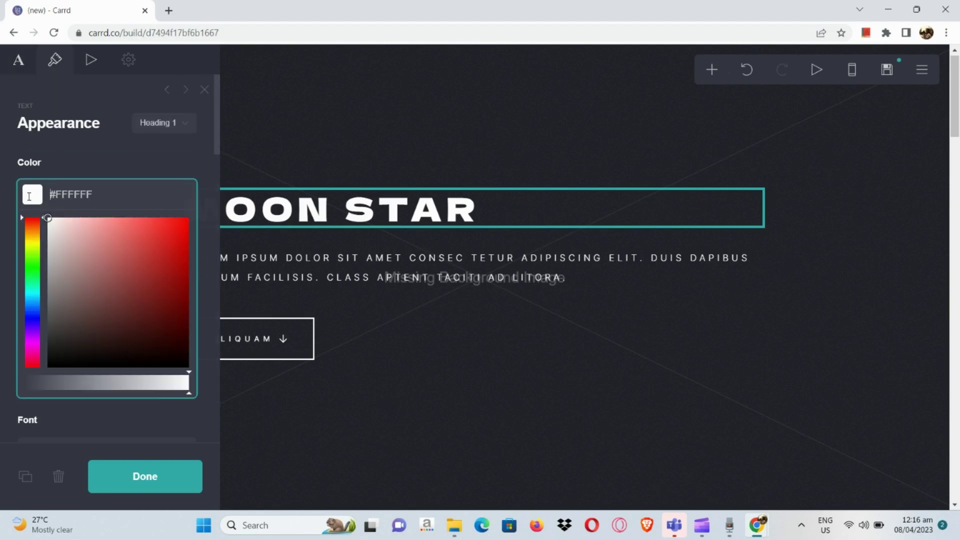
pyautogui.click(35, 239)
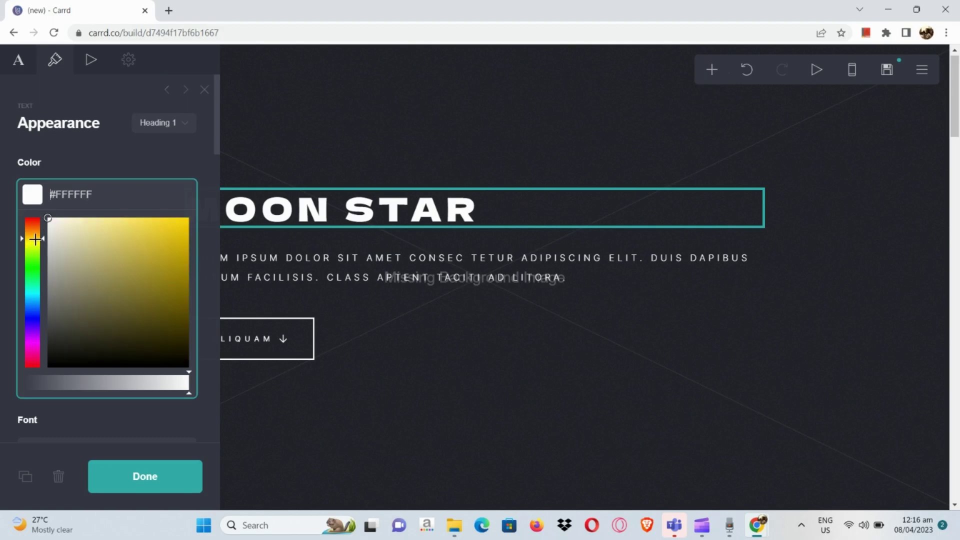
pyautogui.click(137, 228)
pyautogui.moveTo(138, 228); pyautogui.dragTo(115, 252)
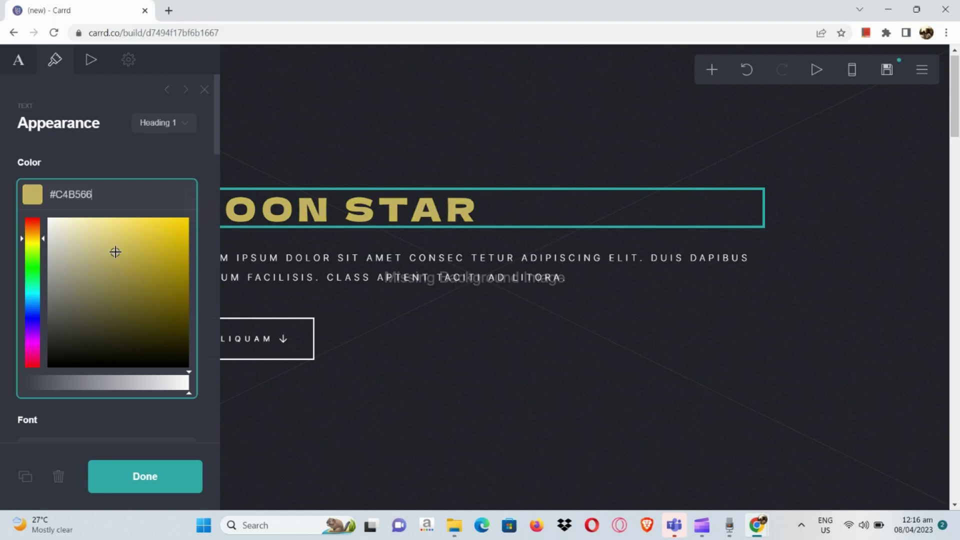
pyautogui.click(131, 160)
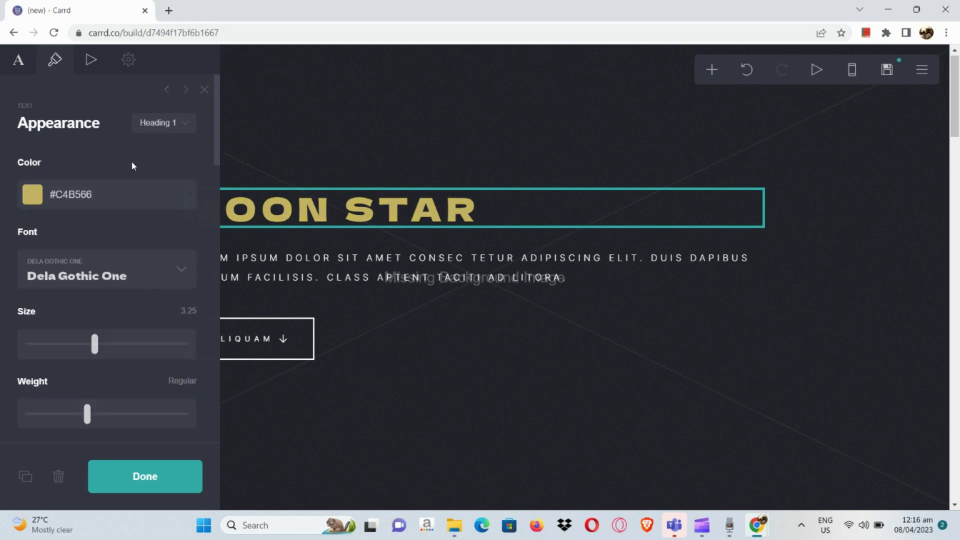
# Step: Try the Heading 2 text style, then return the heading to Heading 1
pyautogui.click(165, 134)
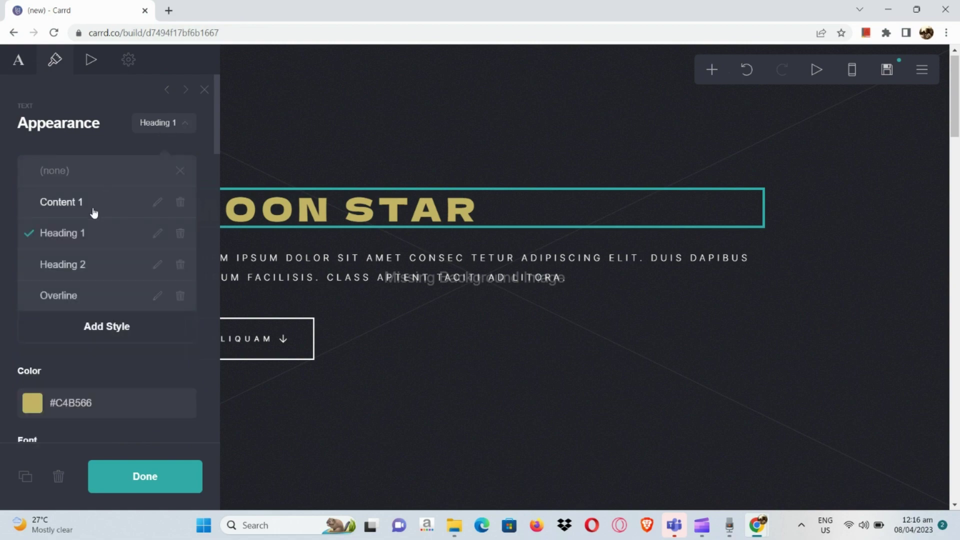
pyautogui.click(87, 276)
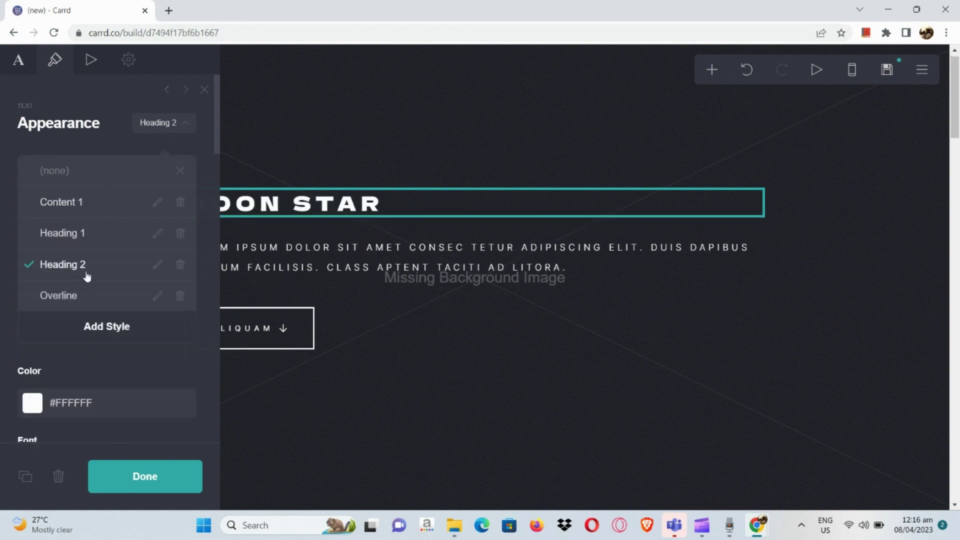
pyautogui.click(95, 235)
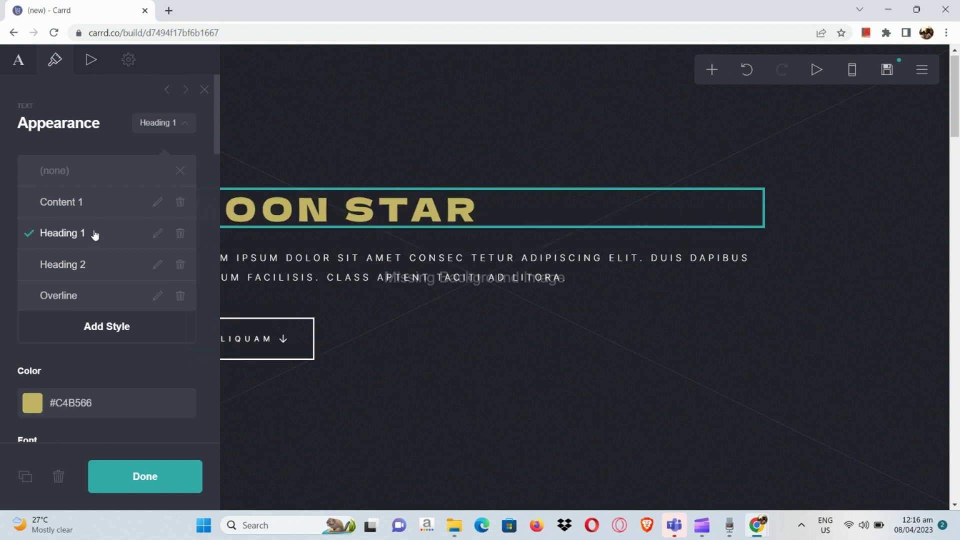
pyautogui.click(158, 234)
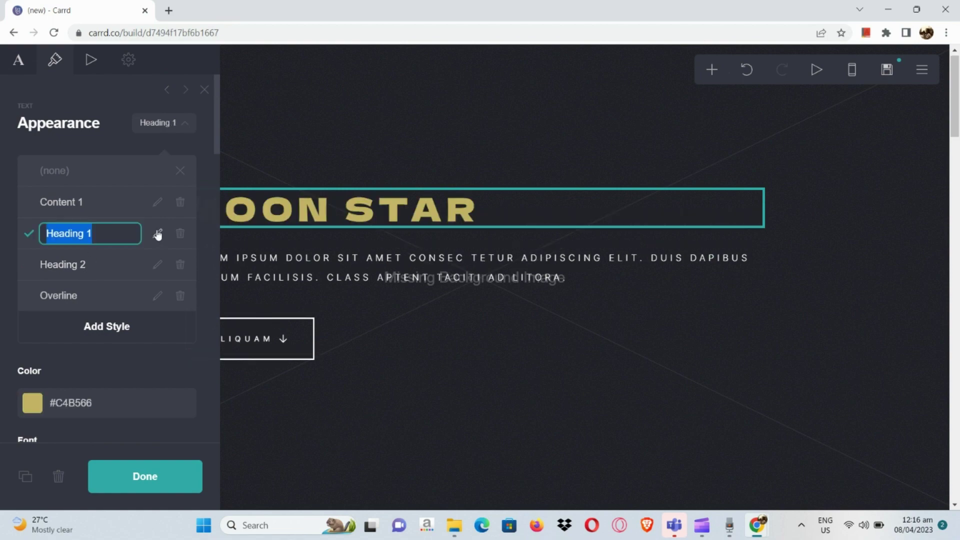
# Step: Try DM Serif Text, Dancing Script and DynaPuff fonts, settling on Didact Gothic
pyautogui.click(180, 171)
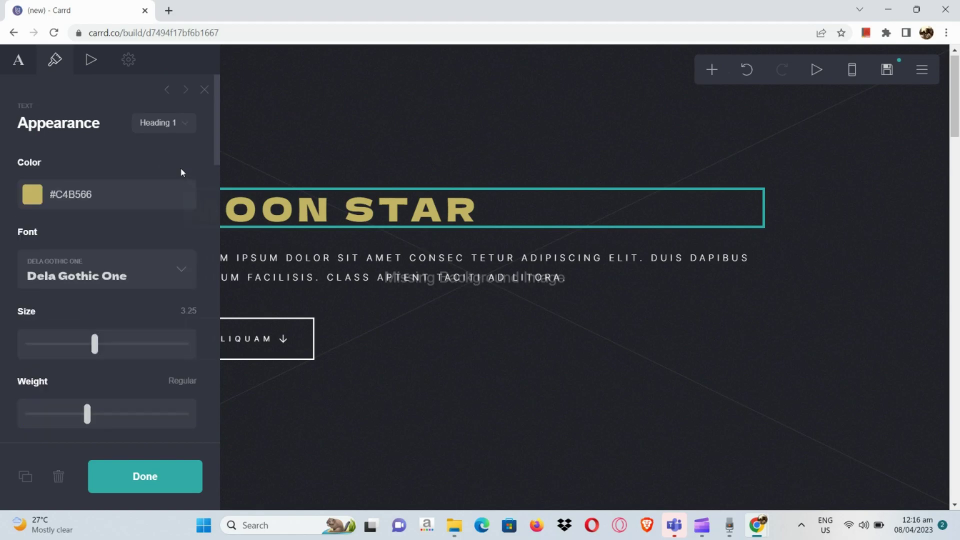
pyautogui.click(118, 280)
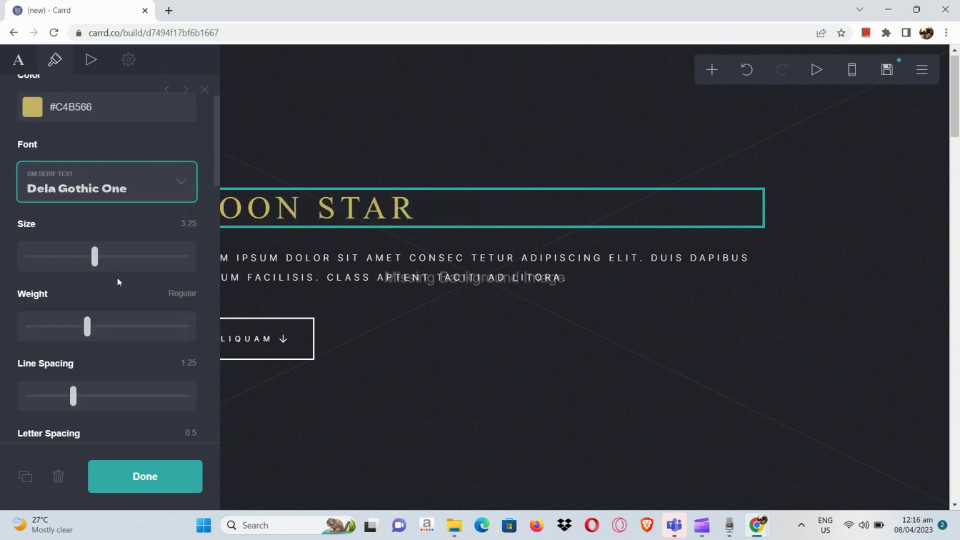
pyautogui.press('Down')
pyautogui.click(164, 207)
pyautogui.click(172, 188)
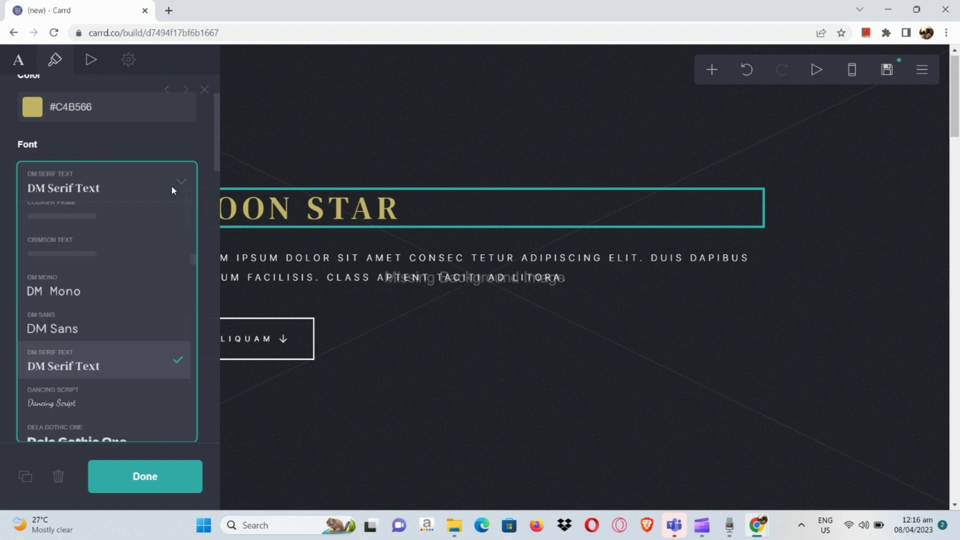
pyautogui.click(107, 371)
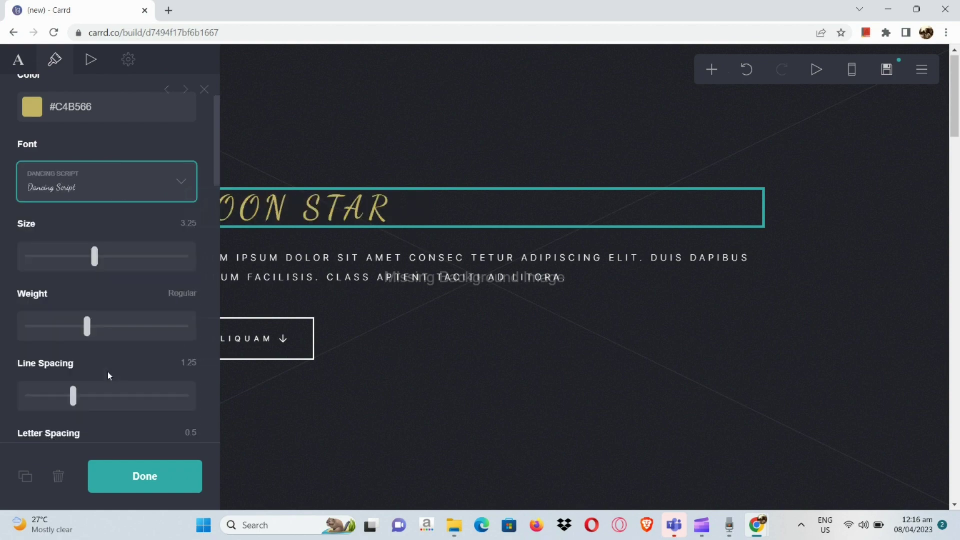
pyautogui.click(172, 197)
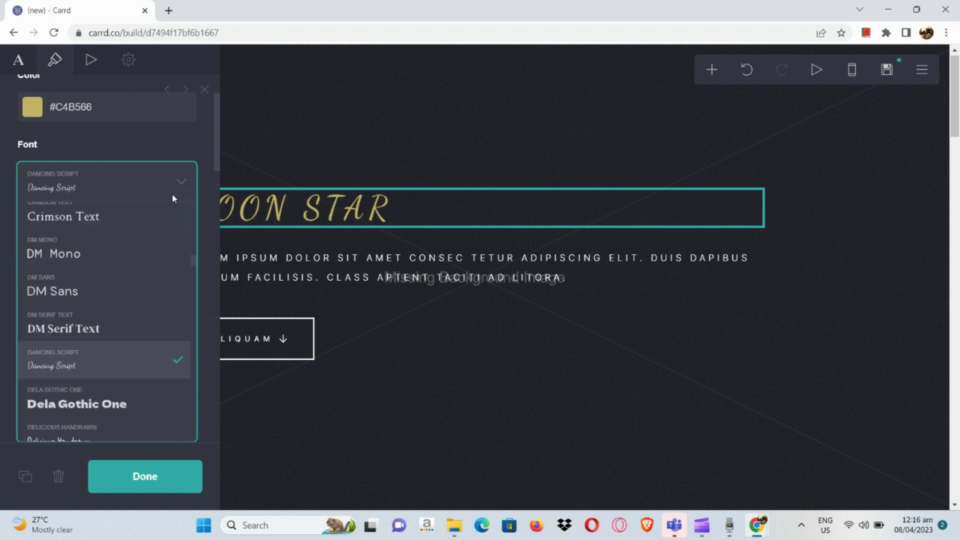
pyautogui.scroll(-4, 128, 359)
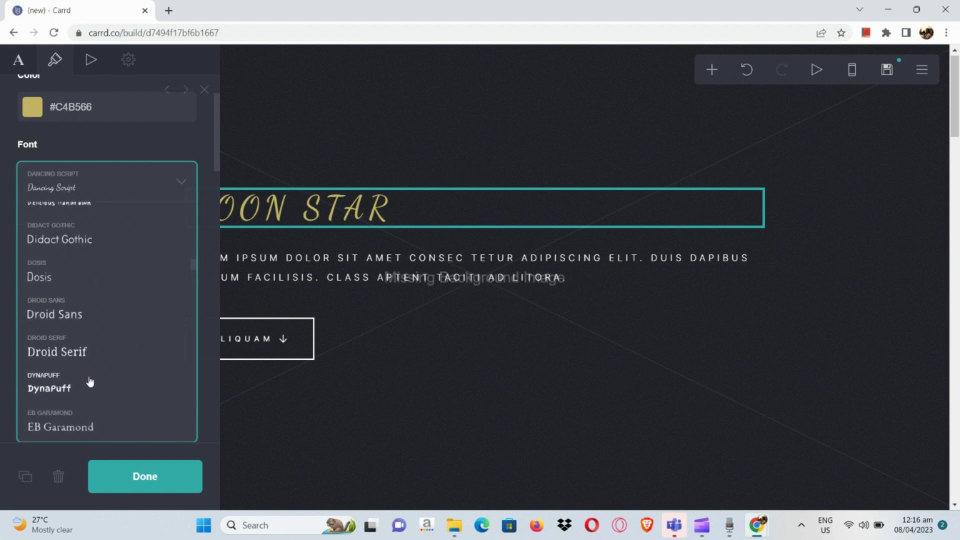
pyautogui.click(84, 391)
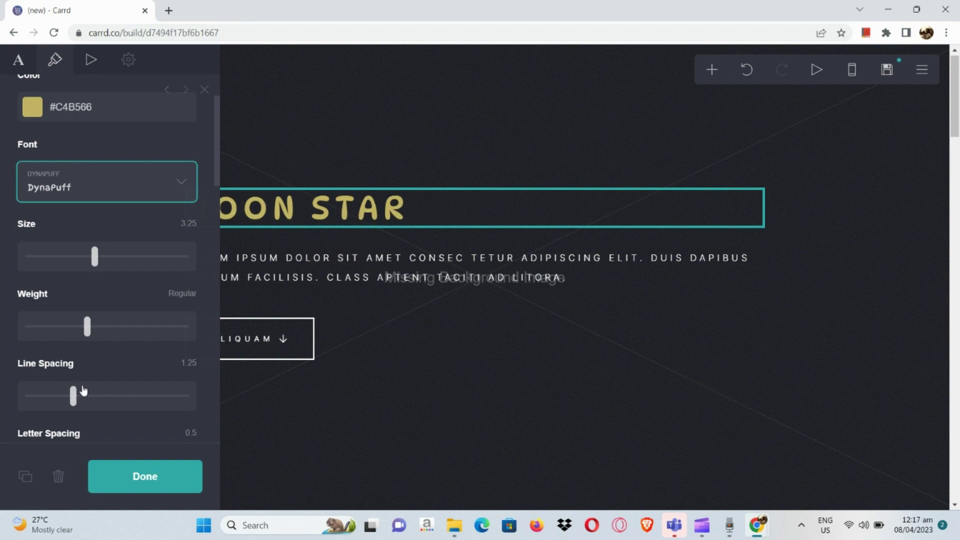
pyautogui.click(120, 188)
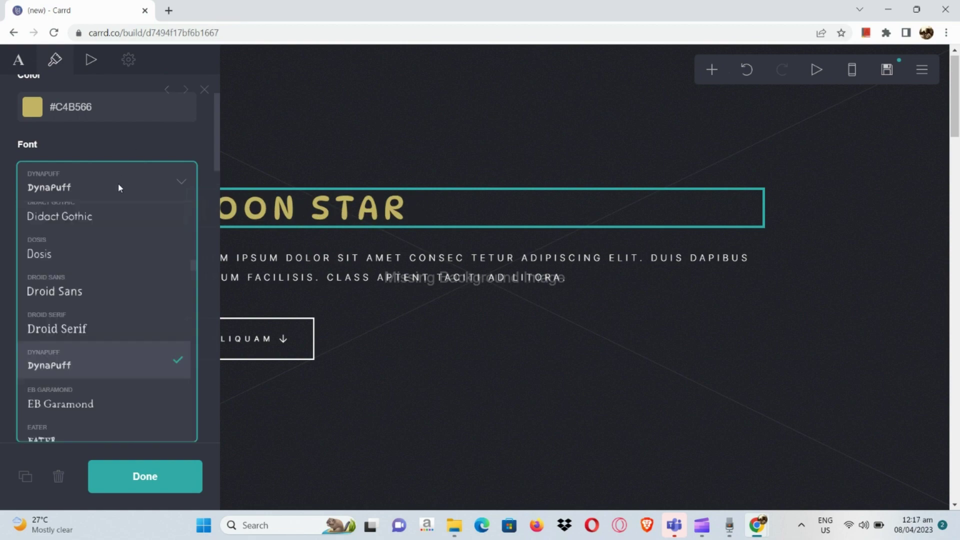
pyautogui.click(111, 228)
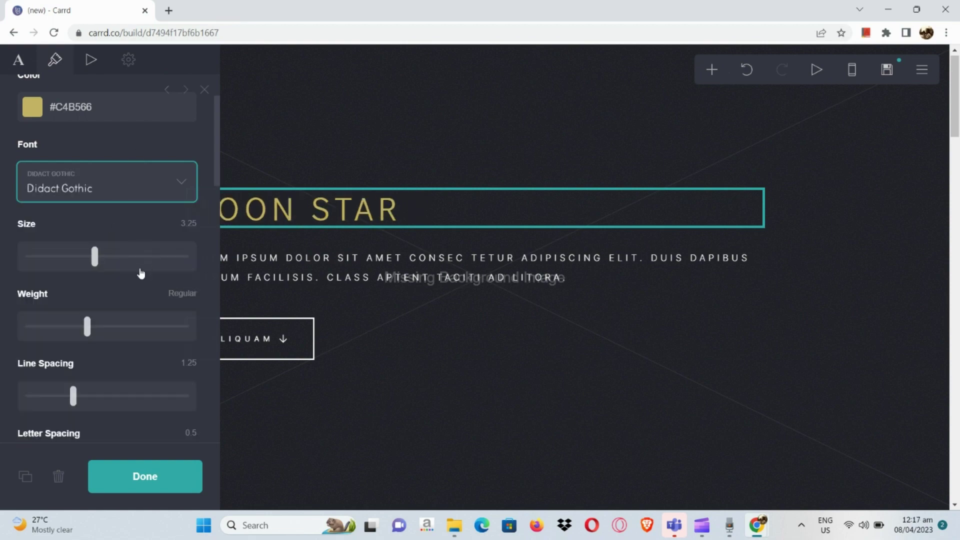
pyautogui.scroll(-1, 141, 273)
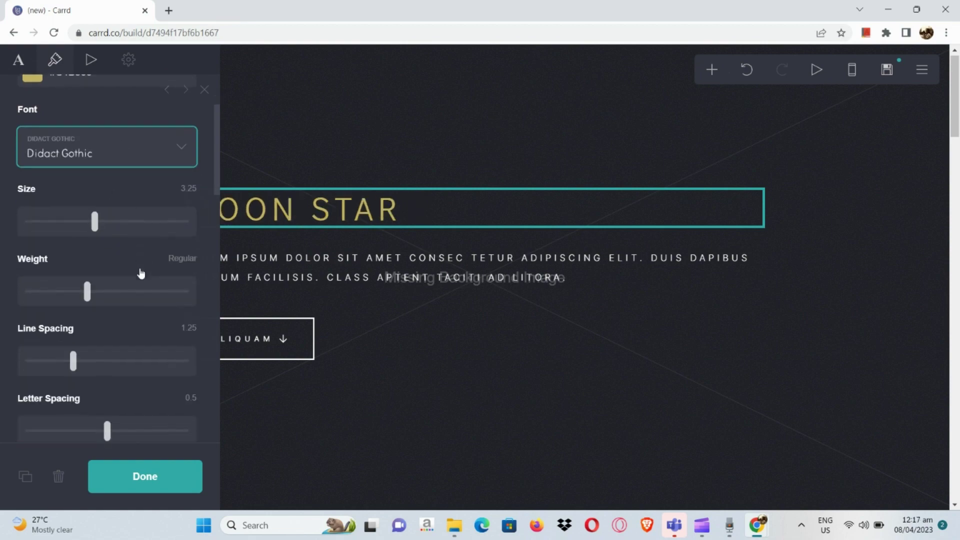
# Step: Set heading size 4.375, Medium weight, letter spacing 0.825, indents 6/3 and margins 1.25
pyautogui.click(96, 224)
pyautogui.moveTo(96, 226); pyautogui.dragTo(123, 232)
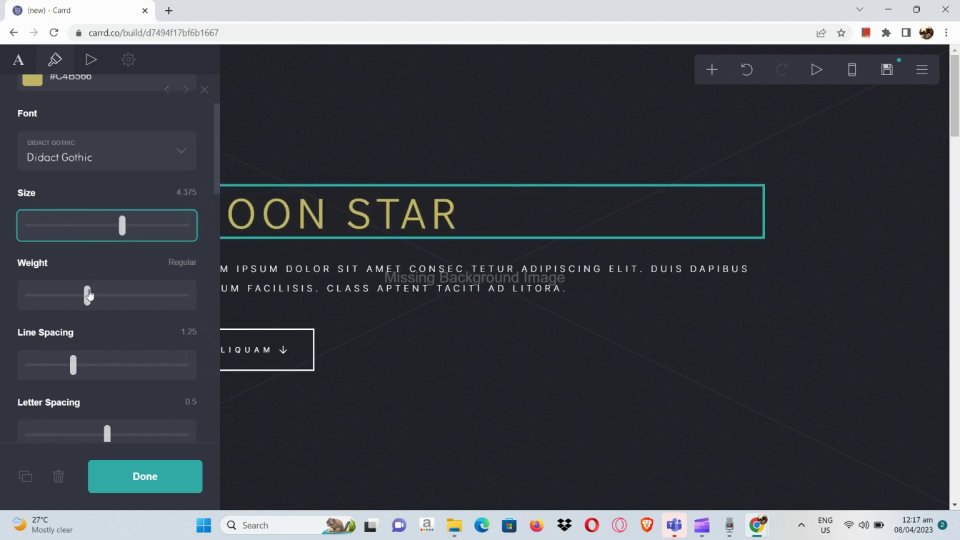
pyautogui.moveTo(88, 295); pyautogui.dragTo(134, 325)
pyautogui.scroll(-1, 95, 344)
pyautogui.scroll(-1, 118, 355)
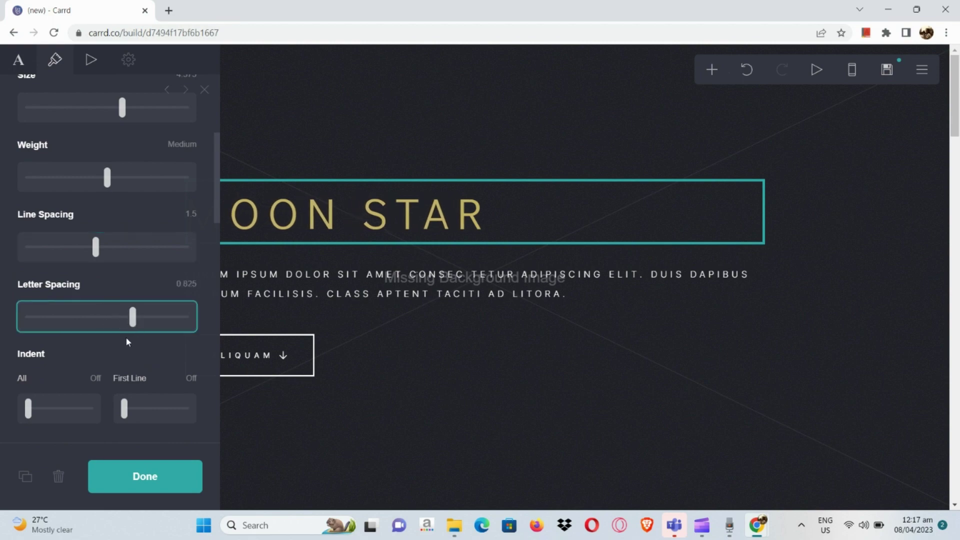
pyautogui.scroll(-2, 125, 337)
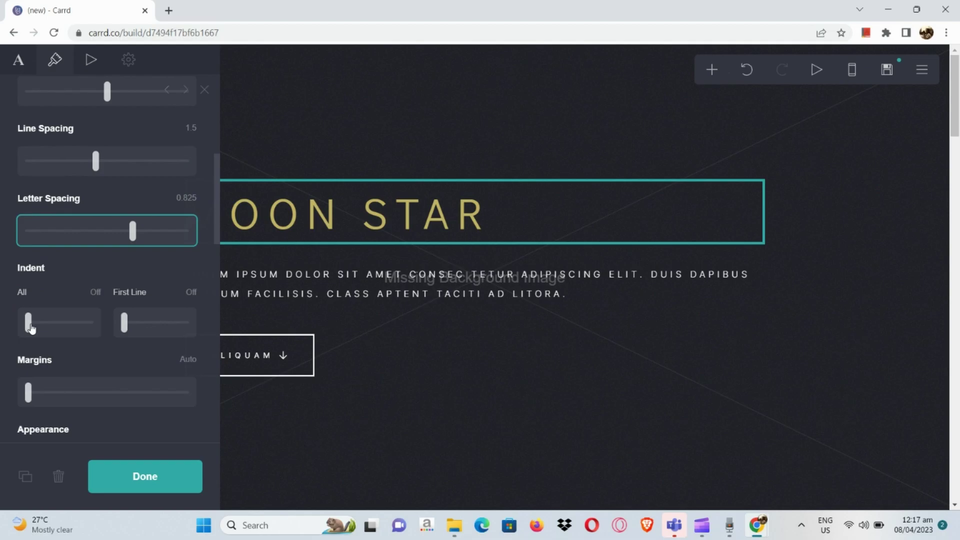
pyautogui.moveTo(31, 328); pyautogui.dragTo(208, 337)
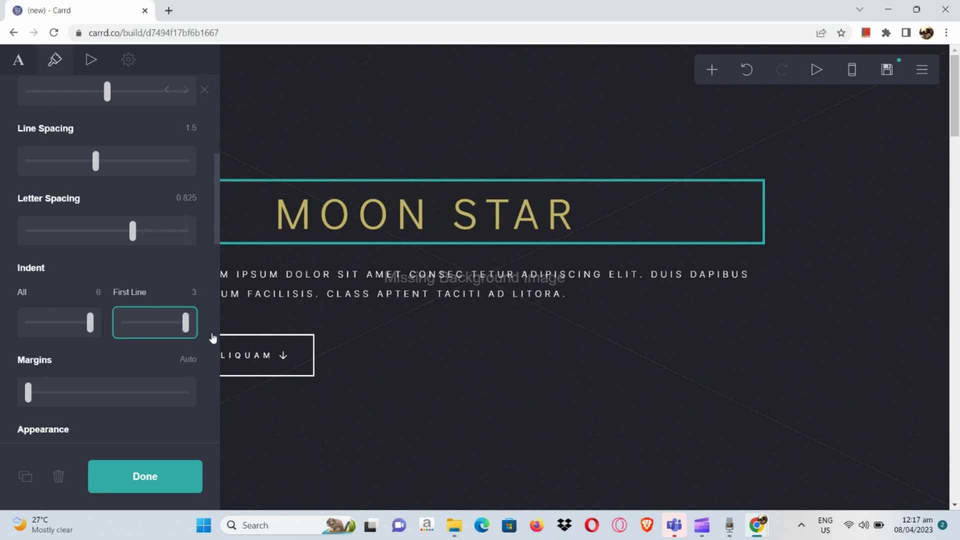
pyautogui.scroll(-1, 111, 388)
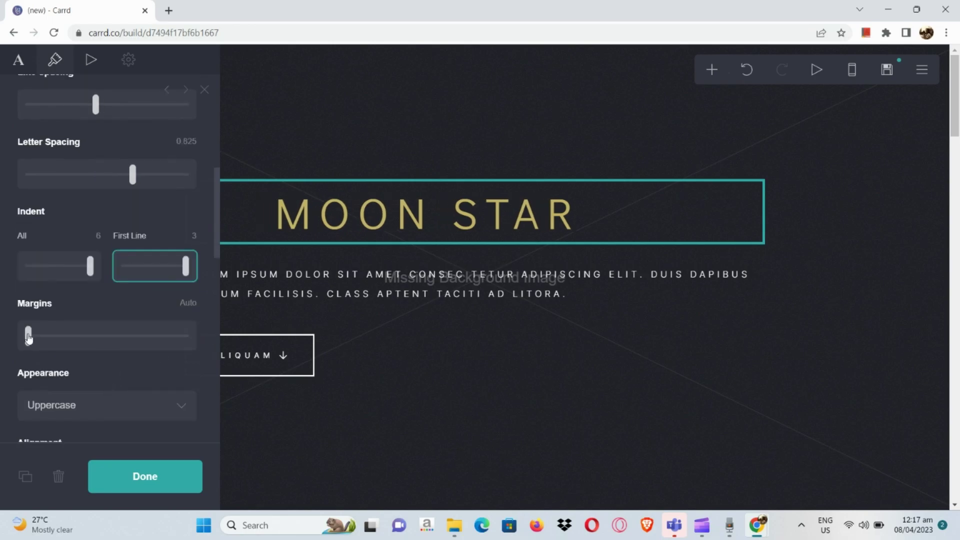
pyautogui.moveTo(29, 336); pyautogui.dragTo(63, 341)
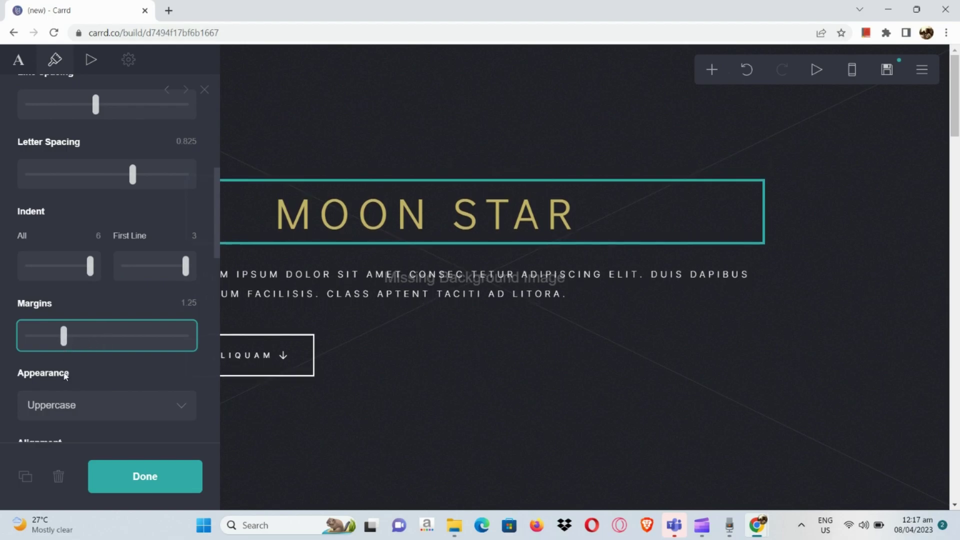
pyautogui.scroll(-2, 64, 376)
# Step: Switch the heading to normal case, then back to Uppercase
pyautogui.click(95, 307)
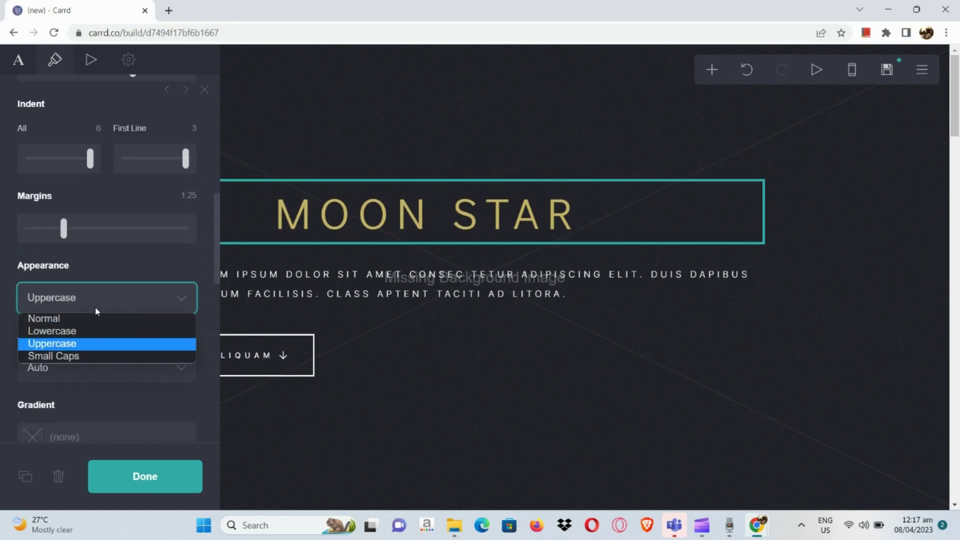
pyautogui.click(93, 320)
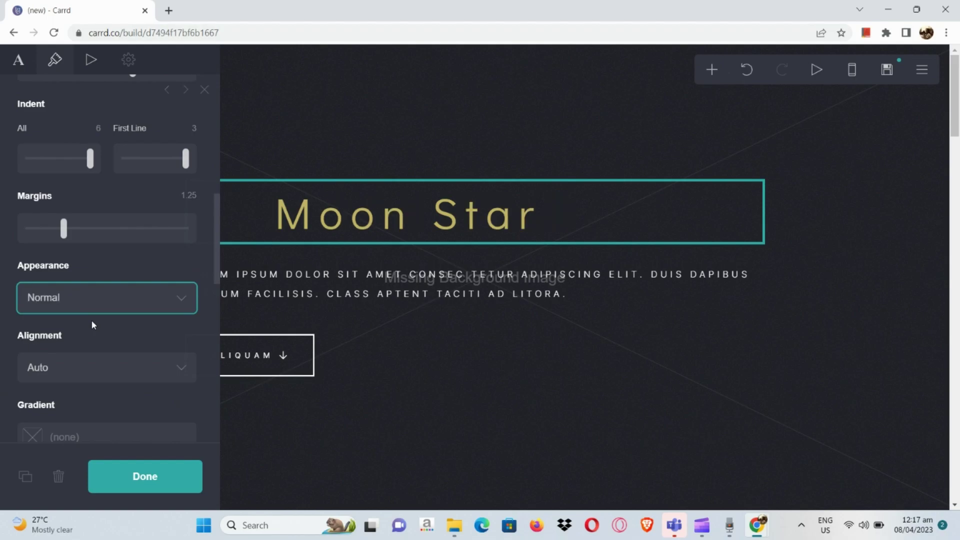
pyautogui.click(108, 307)
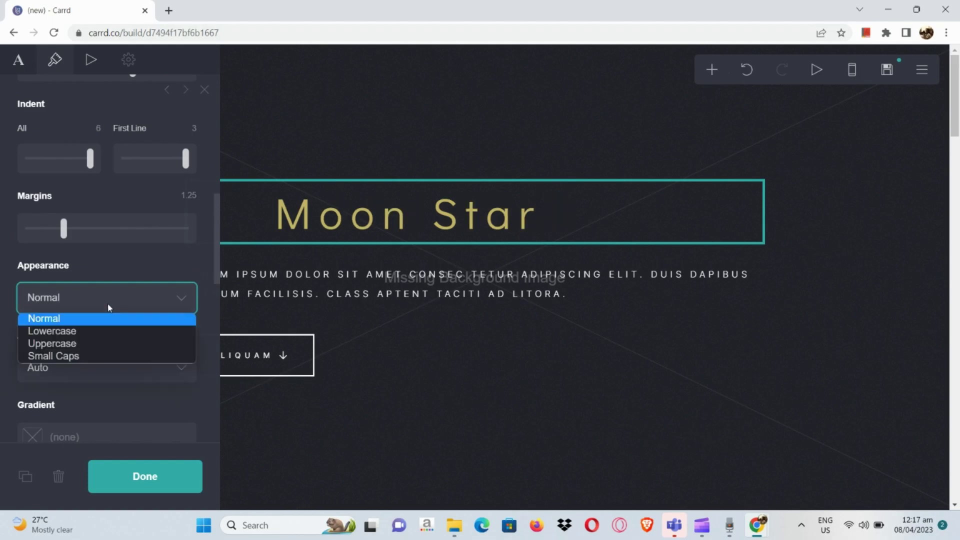
pyautogui.click(104, 345)
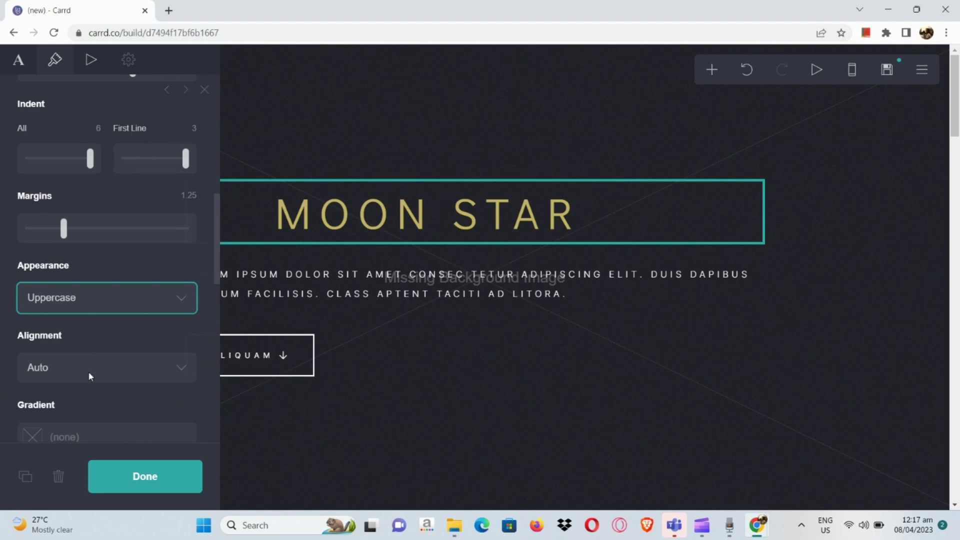
# Step: Centre-align the MOON STAR heading and review its Mobile text settings
pyautogui.scroll(-1, 88, 371)
pyautogui.click(113, 321)
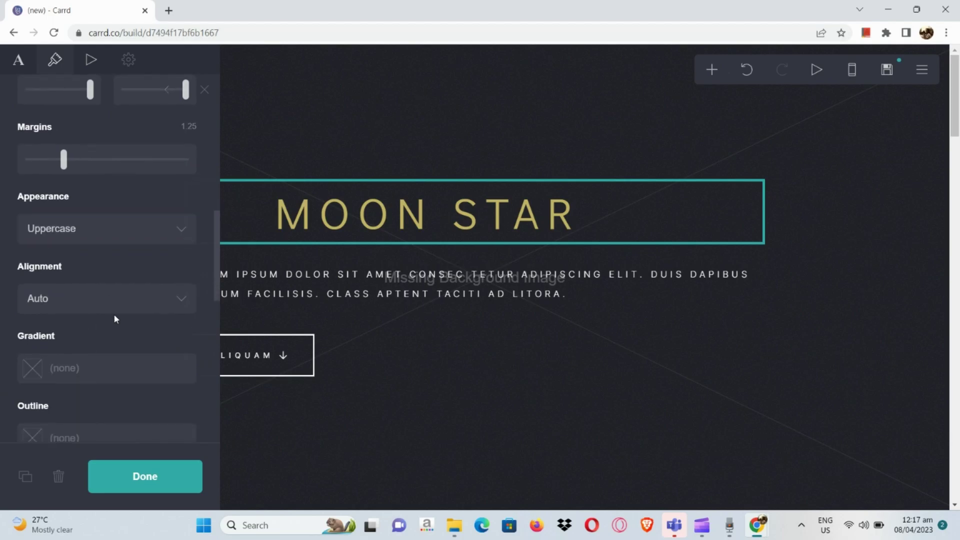
pyautogui.click(125, 295)
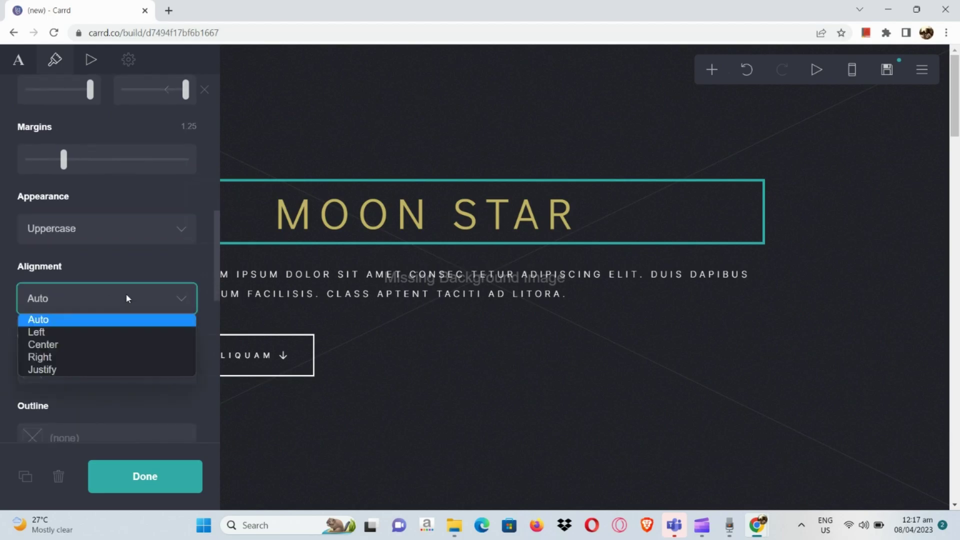
pyautogui.click(116, 345)
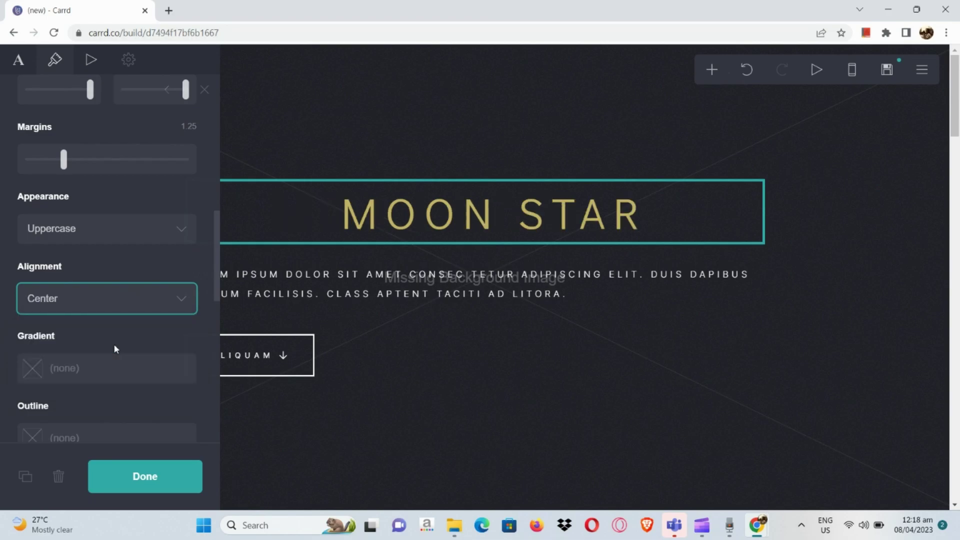
pyautogui.scroll(-3, 96, 400)
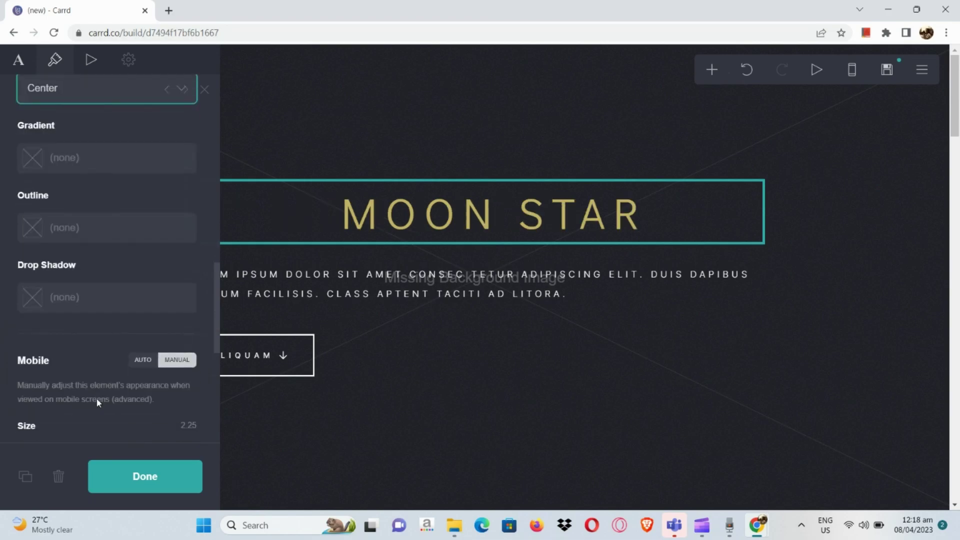
pyautogui.scroll(-4, 97, 404)
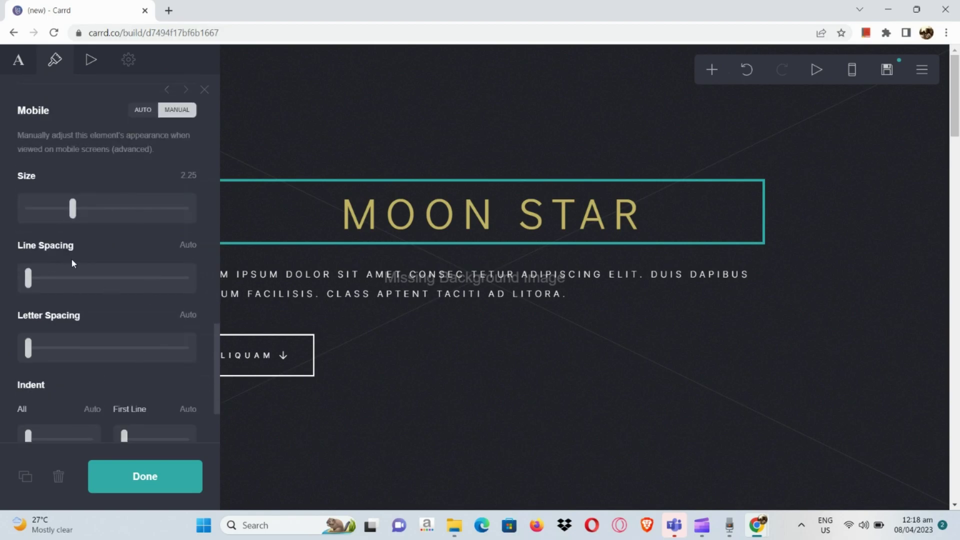
pyautogui.scroll(-1, 71, 260)
pyautogui.scroll(-1, 73, 263)
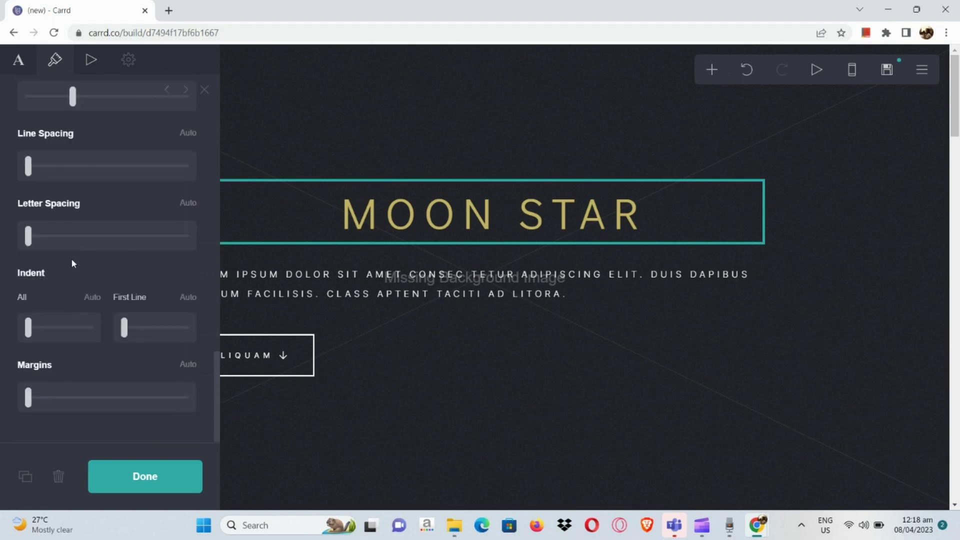
# Step: Finish the heading settings and select the lorem ipsum paragraph
pyautogui.click(163, 488)
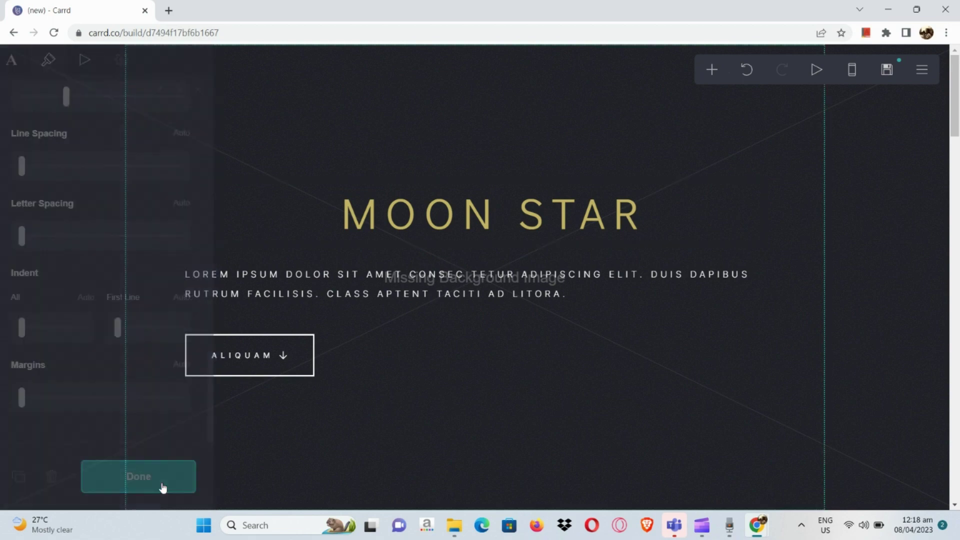
pyautogui.click(357, 295)
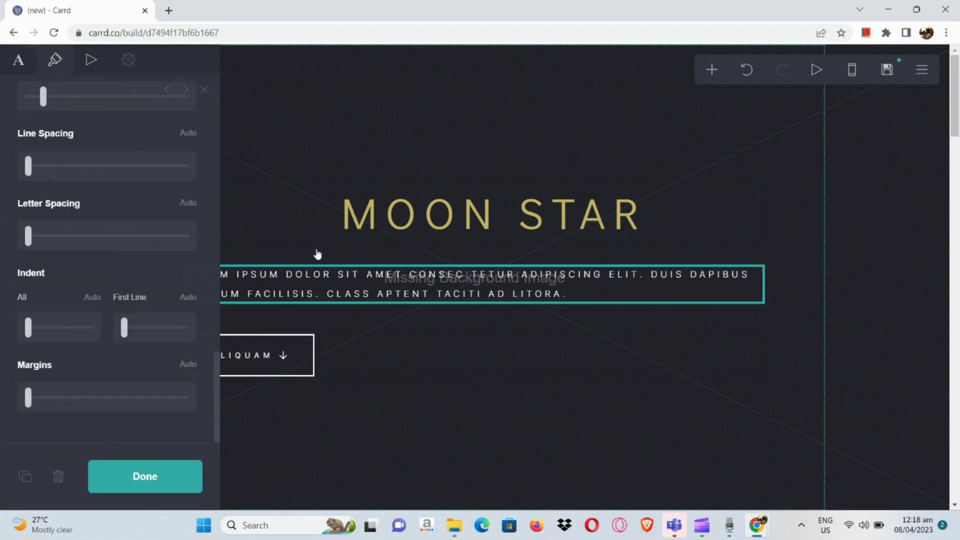
pyautogui.scroll(4, 172, 304)
pyautogui.scroll(12, 172, 304)
pyautogui.scroll(5, 171, 304)
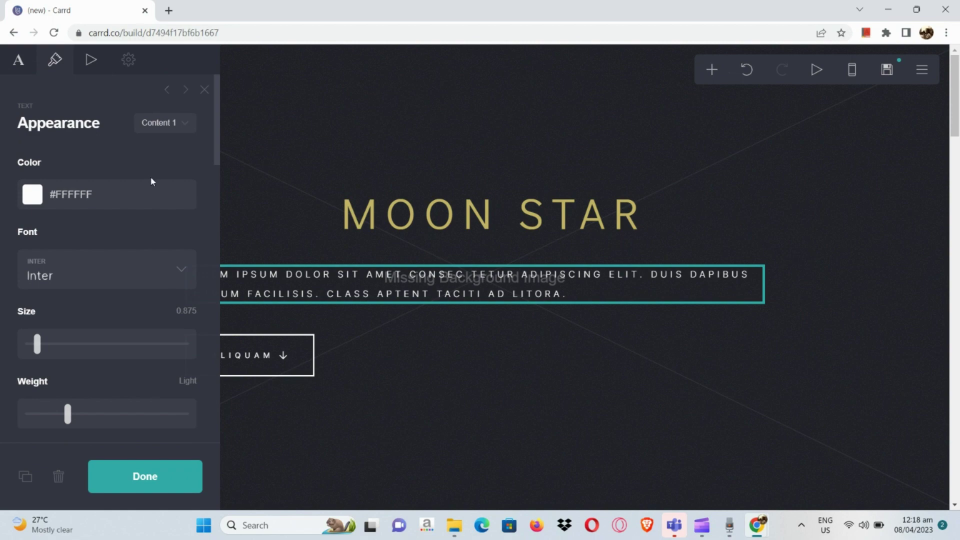
# Step: Replace the paragraph text with 'Welcome to our page!'
pyautogui.click(16, 60)
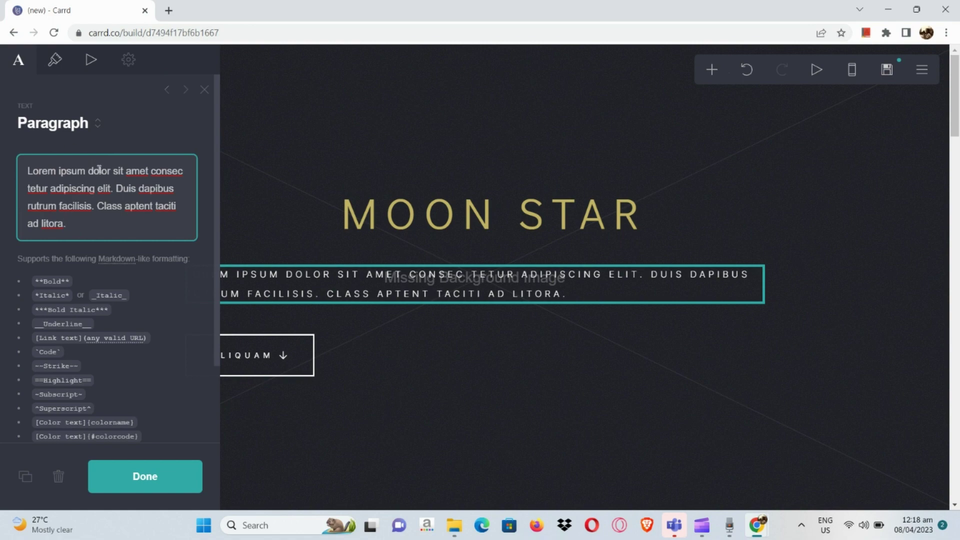
pyautogui.hotkey('shift', 'Up')
pyautogui.hotkey('shift', 'Up')
pyautogui.hotkey('shift', 'Up')
pyautogui.hotkey('shift', 'Up')
pyautogui.write('Ww')
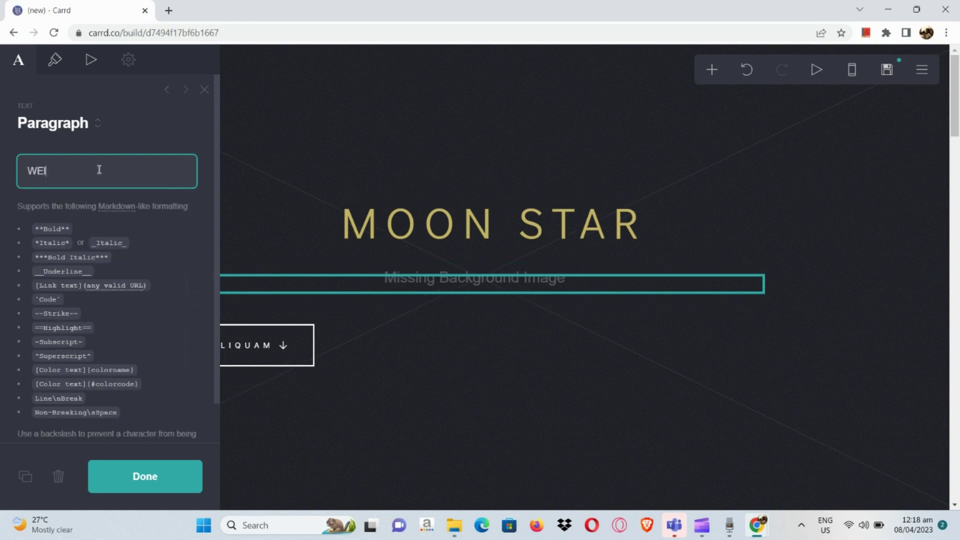
pyautogui.write('ww')
pyautogui.press('BackSpace')
pyautogui.press('BackSpace')
pyautogui.press('BackSpace')
pyautogui.write('wlcome to our page')
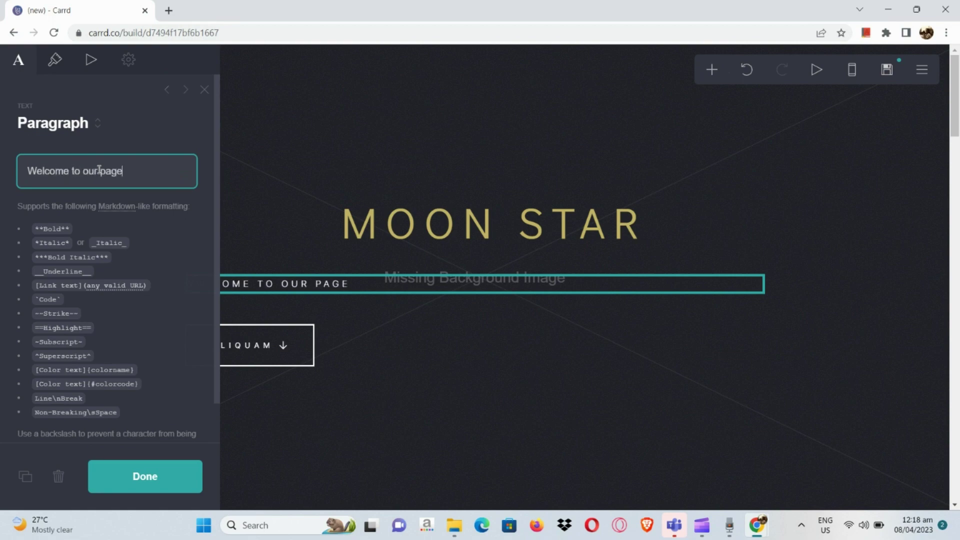
pyautogui.write('!')
pyautogui.press('Return')
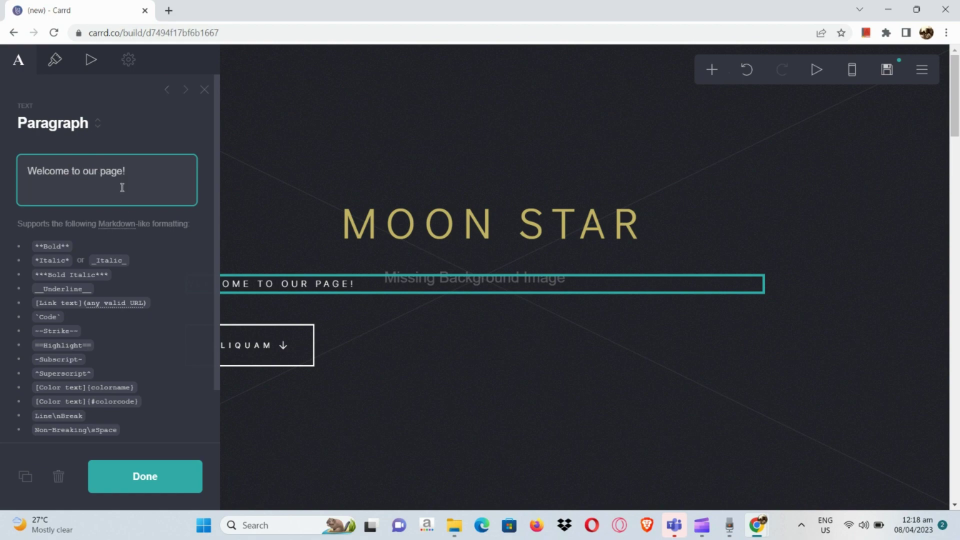
# Step: Set the paragraph's letter case to Normal
pyautogui.click(55, 59)
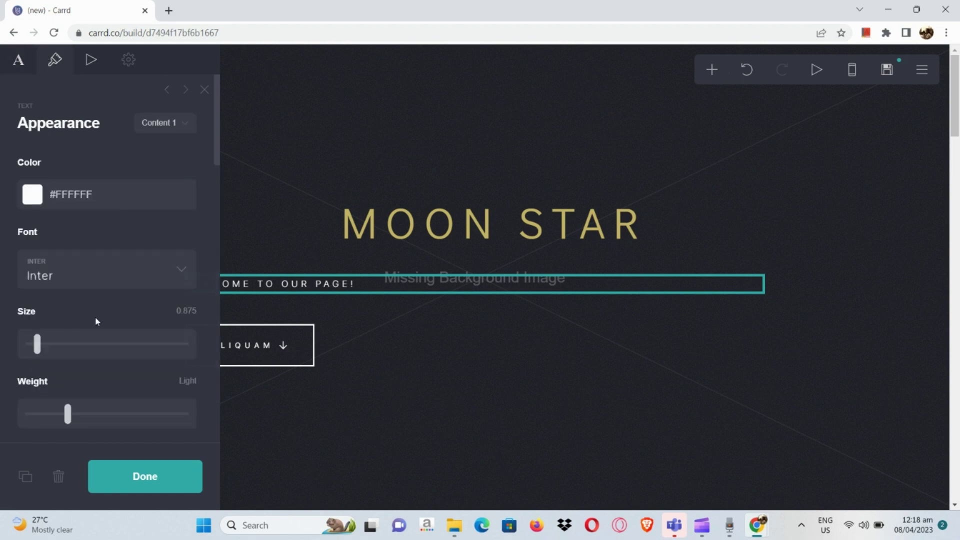
pyautogui.scroll(-10, 97, 322)
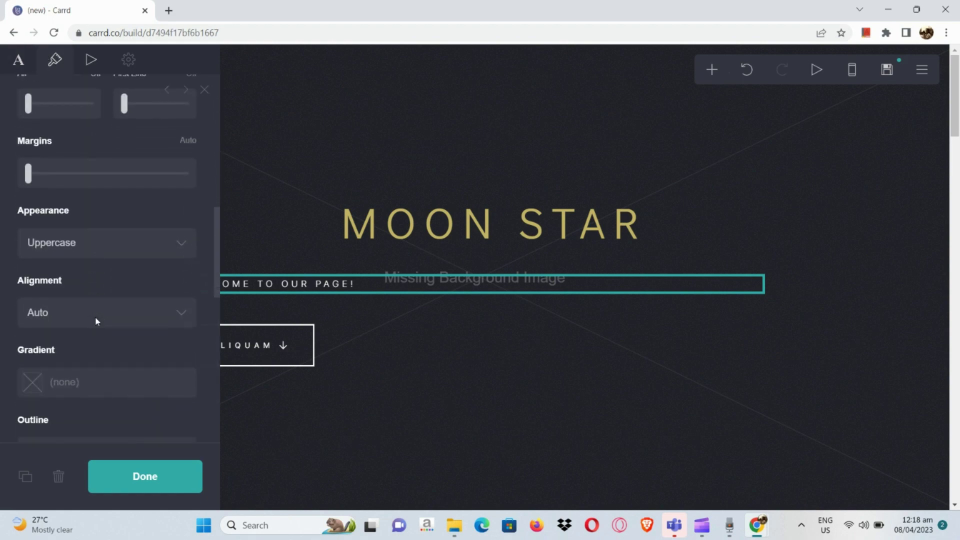
pyautogui.scroll(-5, 97, 321)
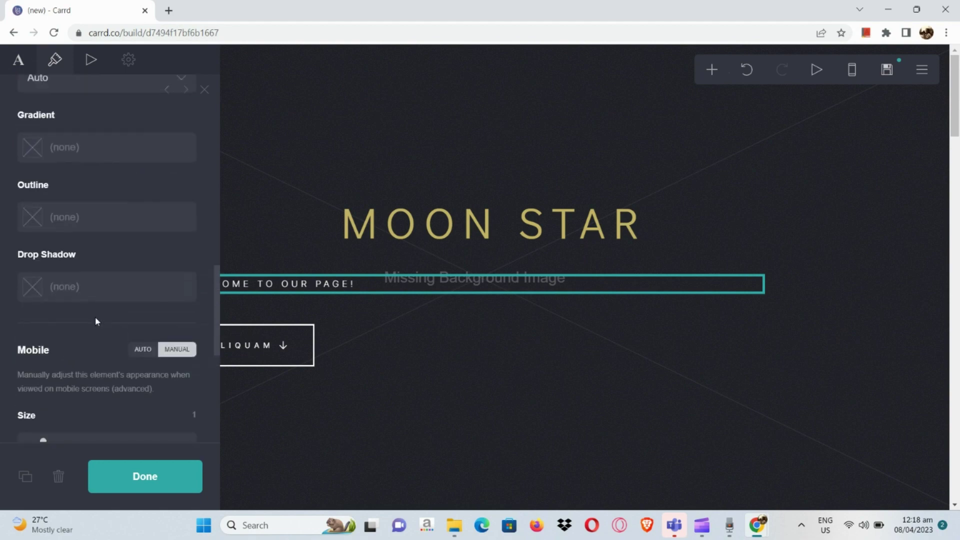
pyautogui.scroll(5, 97, 321)
pyautogui.click(90, 229)
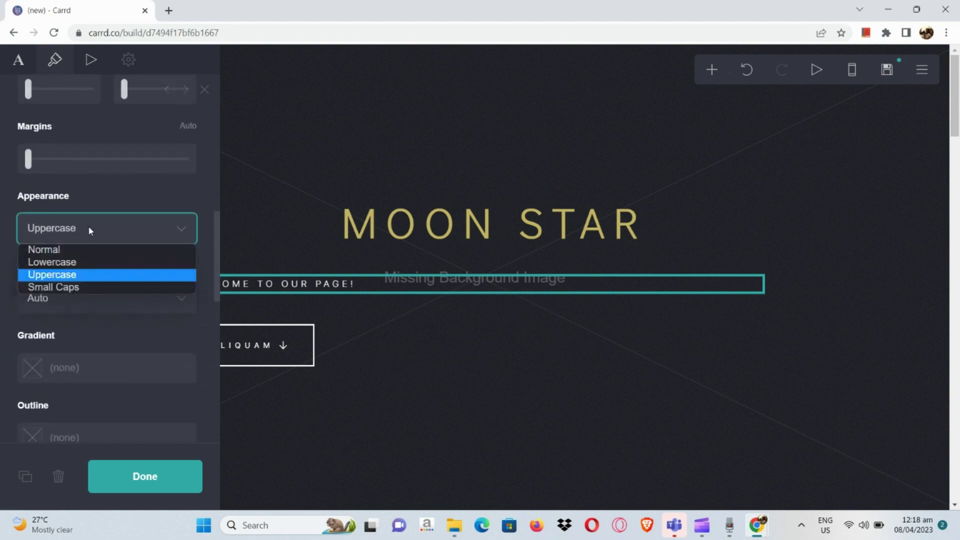
pyautogui.click(82, 248)
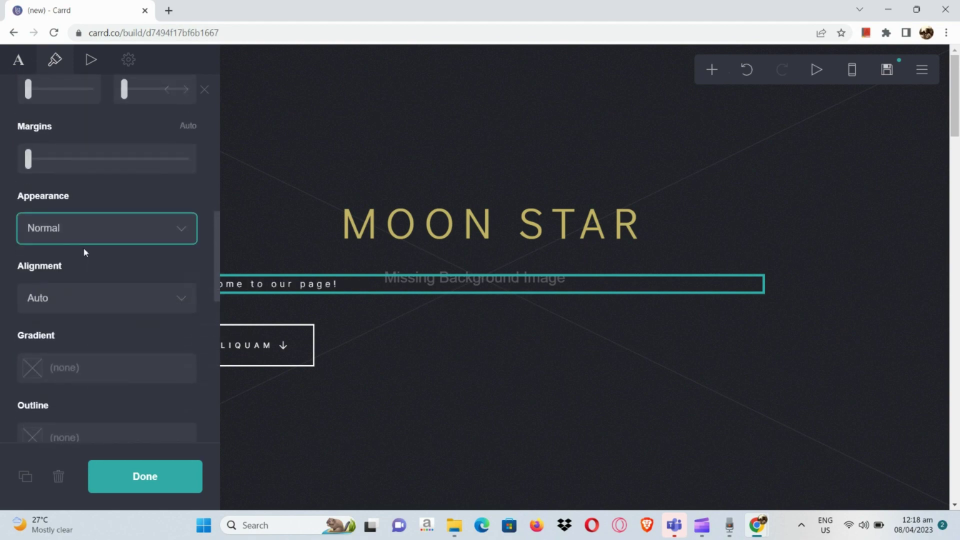
# Step: Centre-align the welcome text and close the paragraph settings panel
pyautogui.scroll(4, 125, 276)
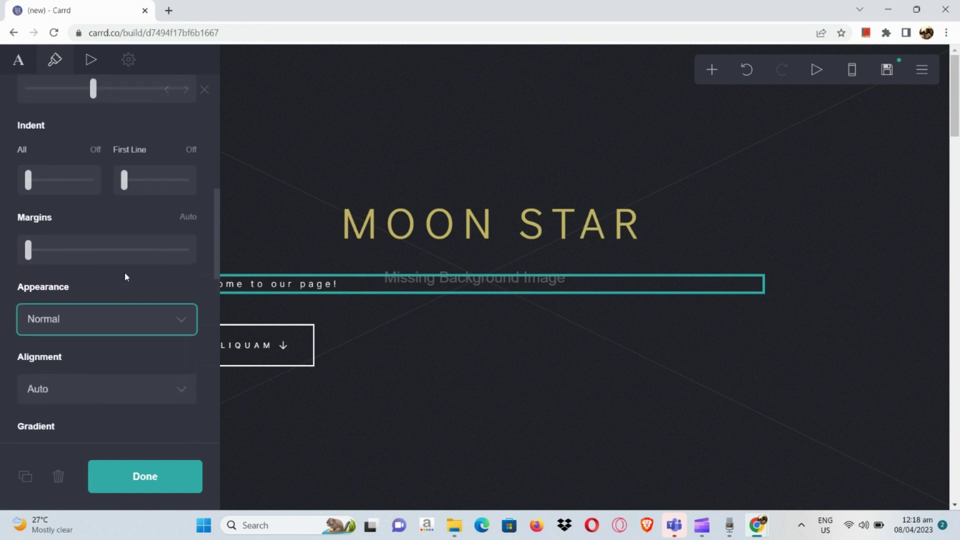
pyautogui.scroll(-4, 124, 272)
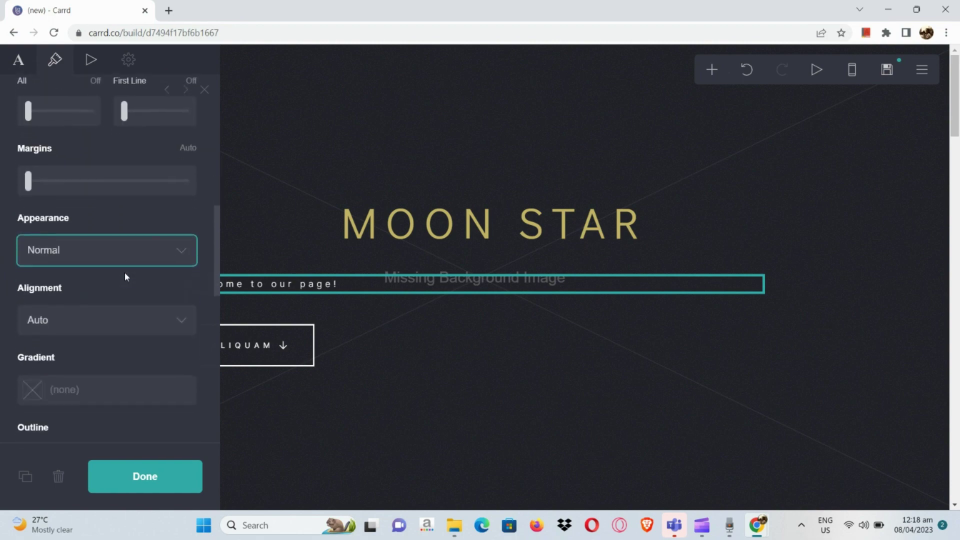
pyautogui.scroll(3, 124, 272)
pyautogui.scroll(6, 126, 276)
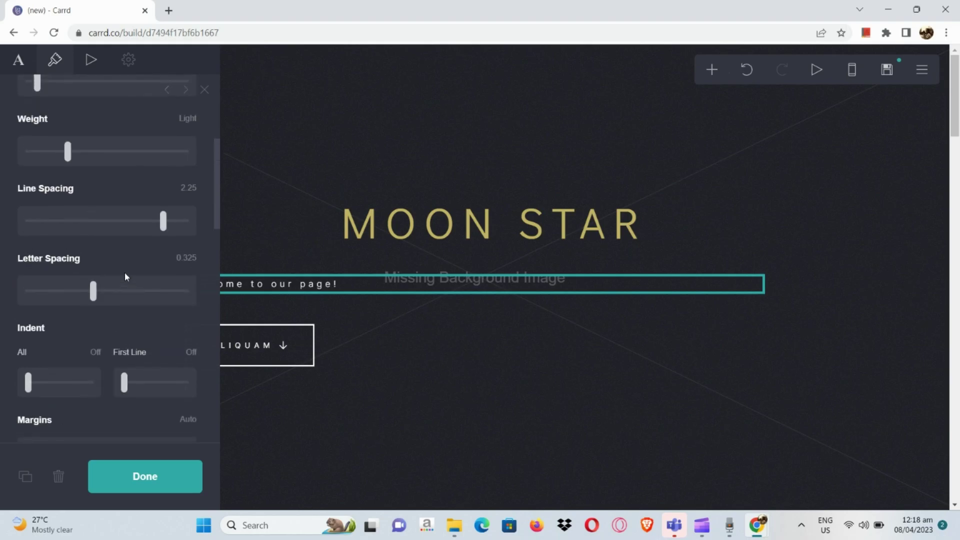
pyautogui.scroll(-6, 125, 277)
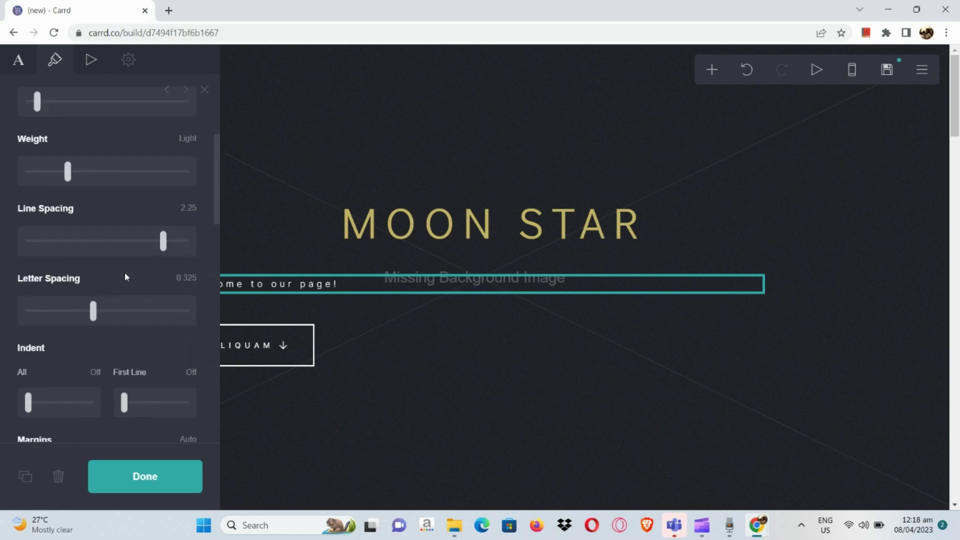
pyautogui.scroll(-6, 125, 277)
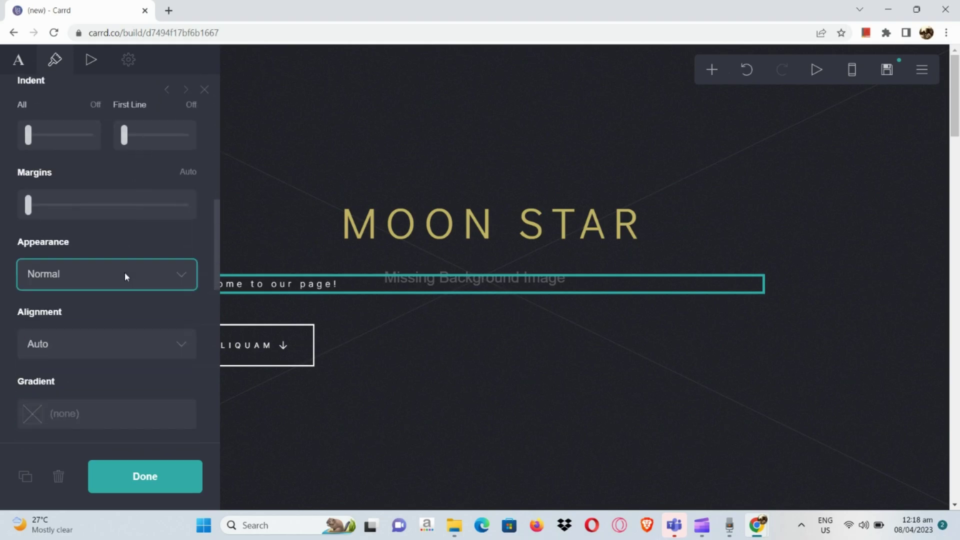
pyautogui.scroll(-3, 125, 277)
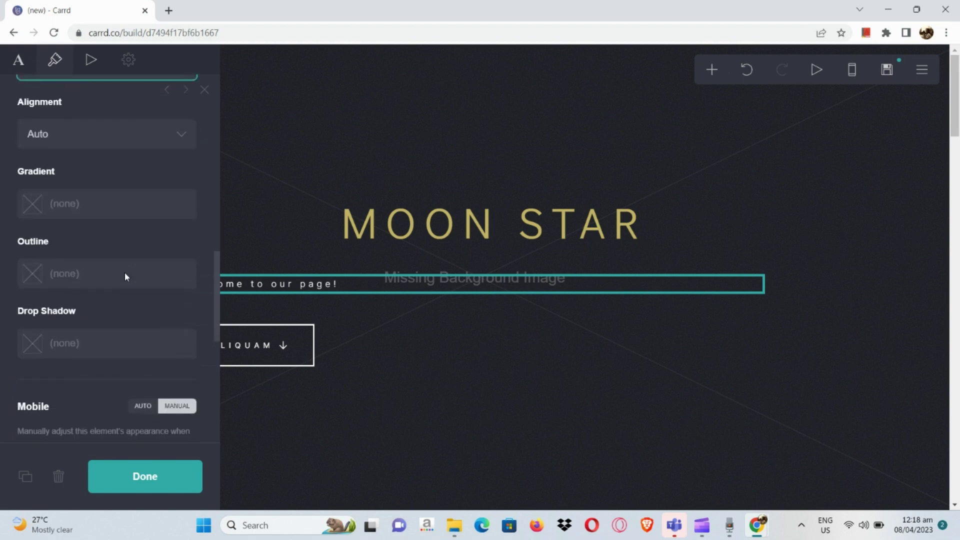
pyautogui.scroll(2, 125, 273)
pyautogui.scroll(1, 126, 272)
pyautogui.click(125, 274)
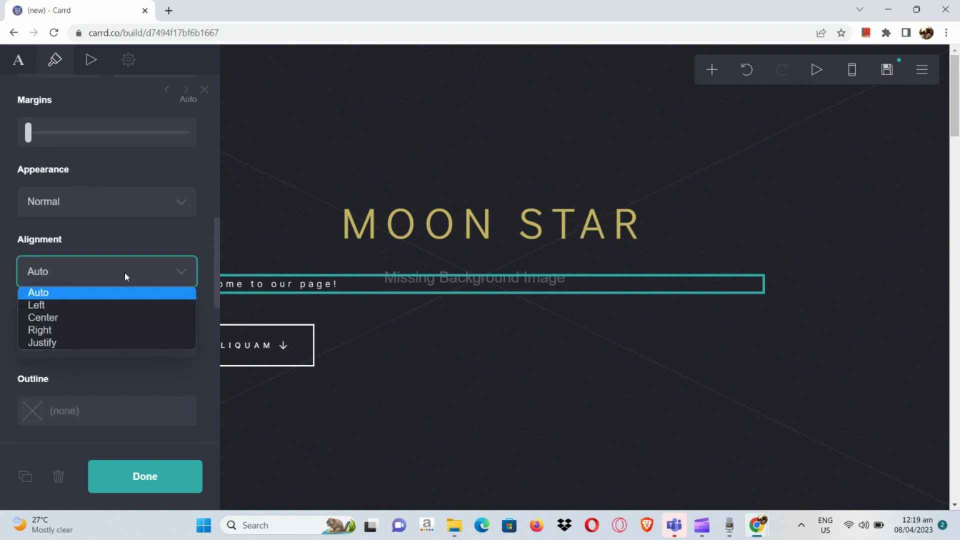
pyautogui.click(107, 317)
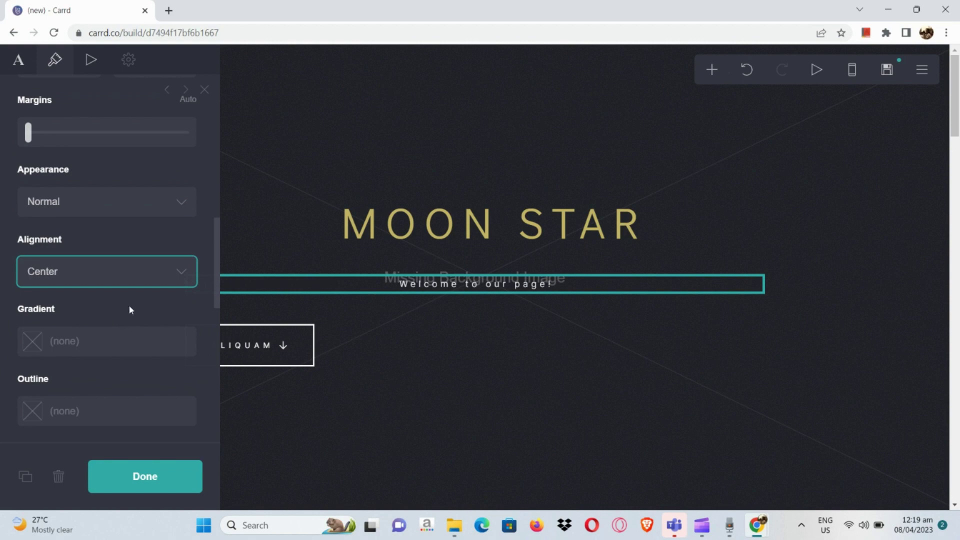
pyautogui.click(128, 304)
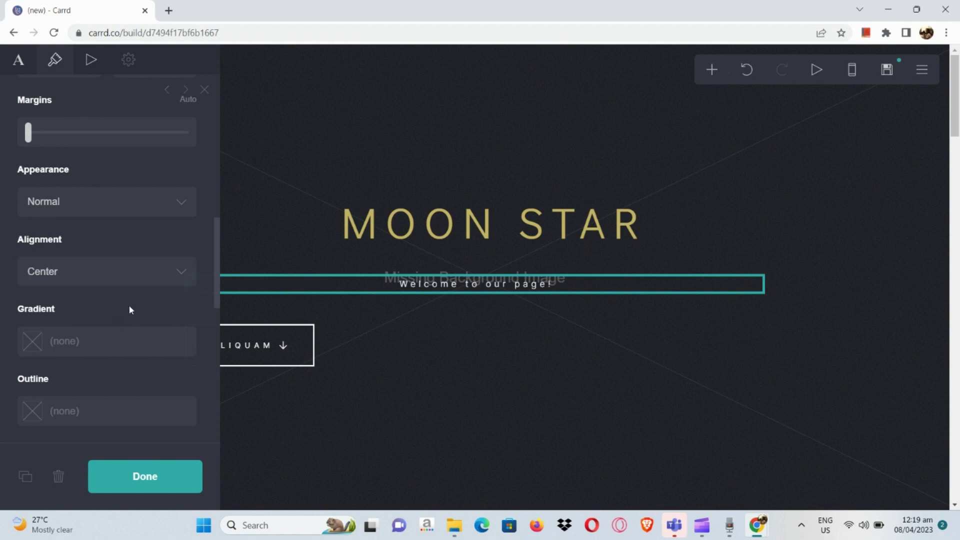
pyautogui.click(212, 90)
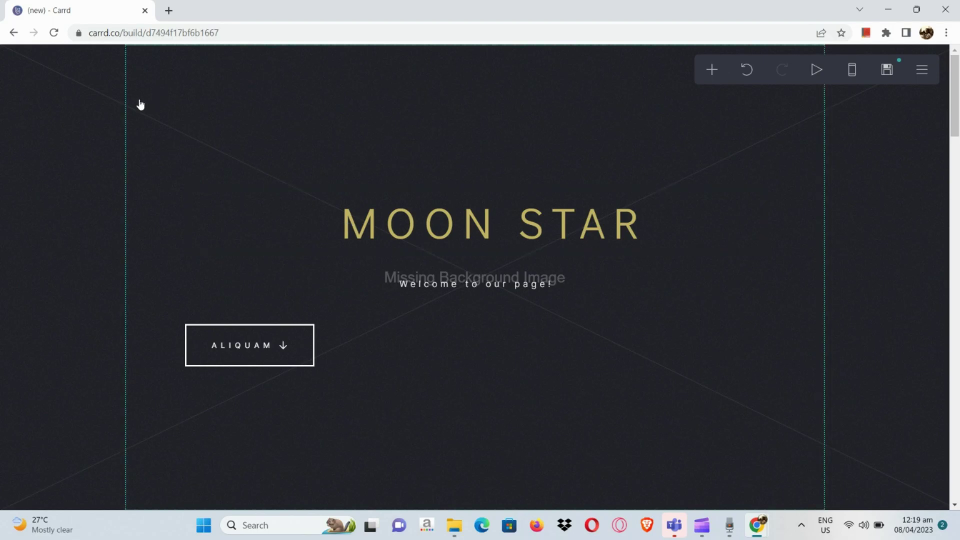
# Step: Try a two-column layout on the main page container, then set its type back to Default
pyautogui.click(131, 161)
pyautogui.rightClick(130, 156)
pyautogui.click(76, 146)
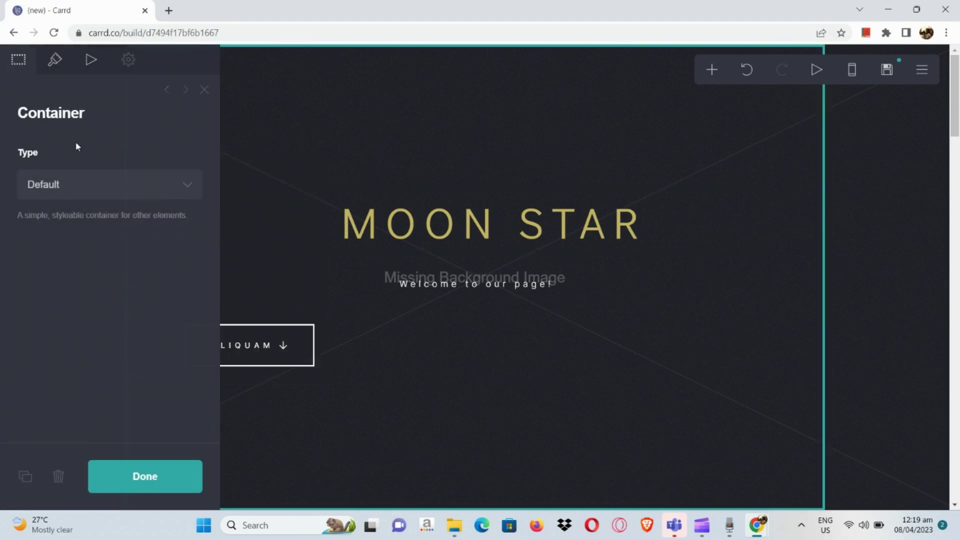
pyautogui.click(102, 194)
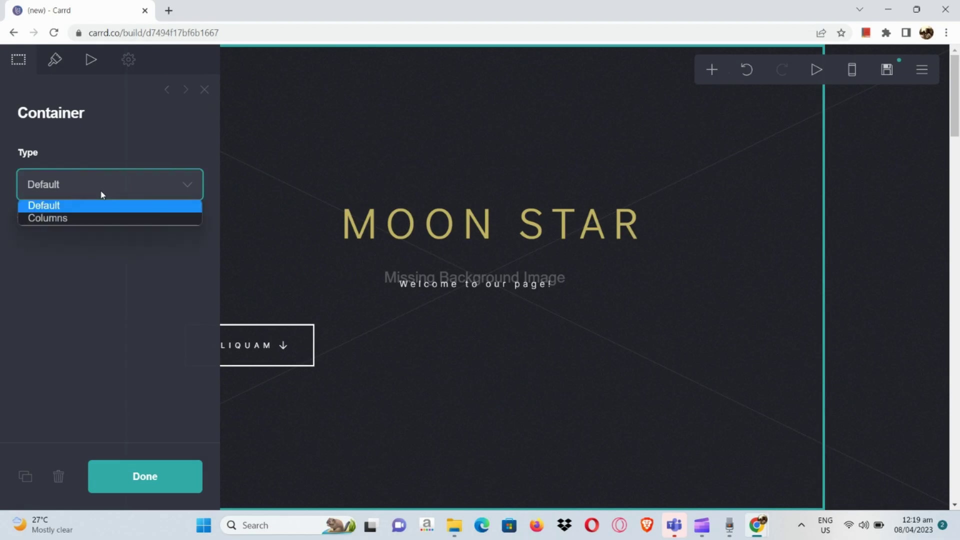
pyautogui.click(92, 218)
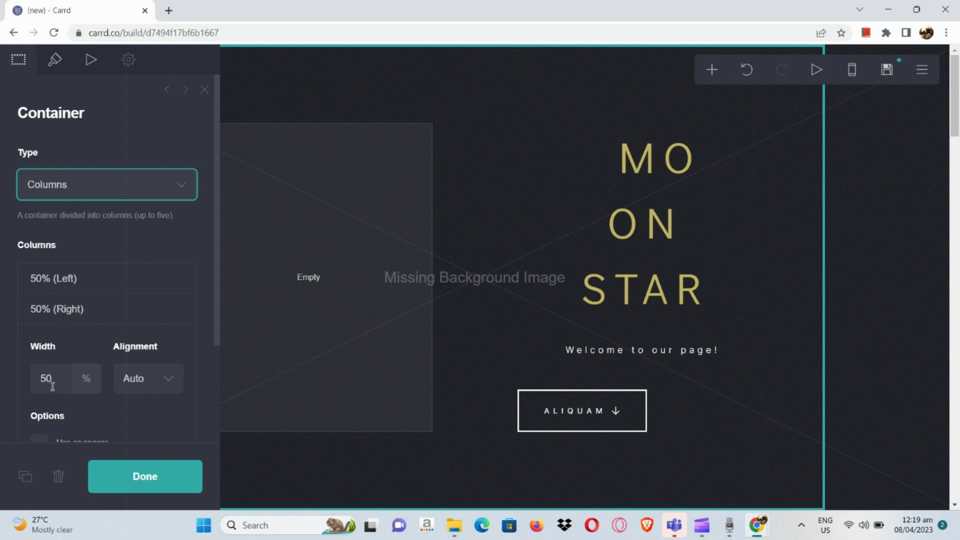
pyautogui.click(131, 184)
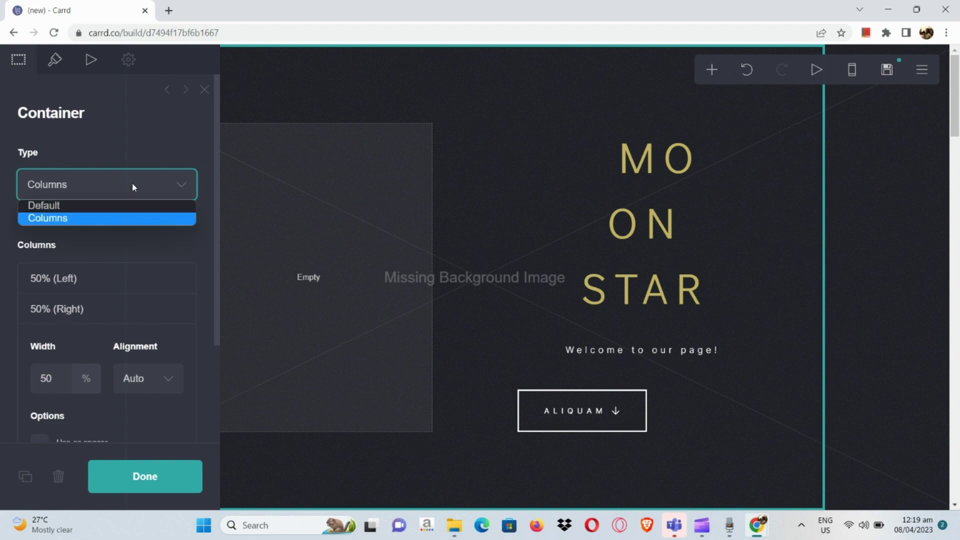
pyautogui.click(123, 205)
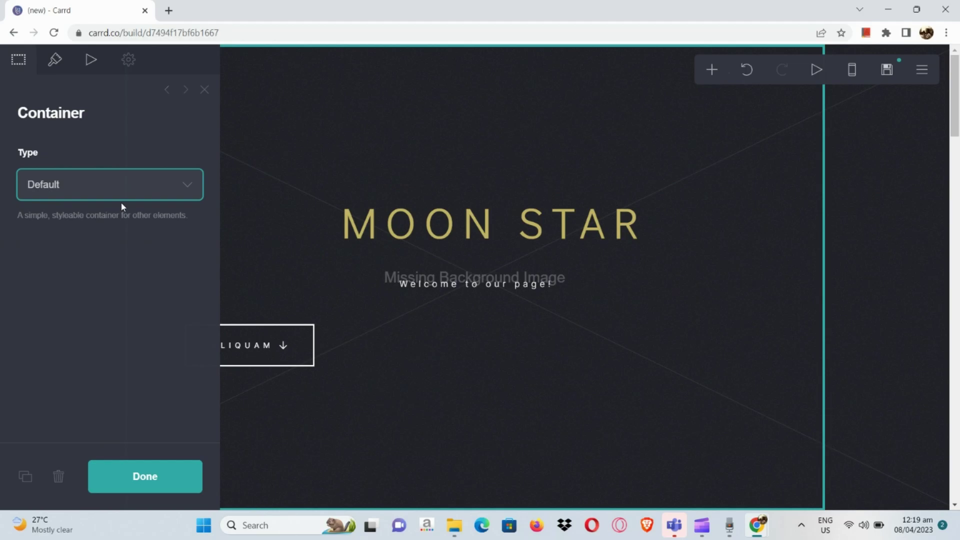
# Step: Try Color and then Gradient as the MOON STAR section's background type
pyautogui.click(59, 56)
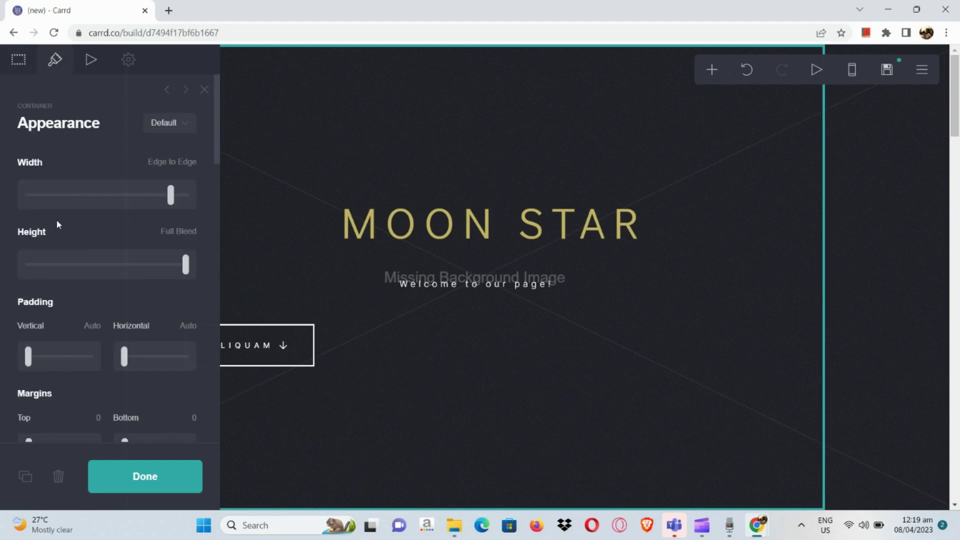
pyautogui.scroll(-8, 56, 220)
pyautogui.scroll(-3, 56, 220)
pyautogui.click(61, 301)
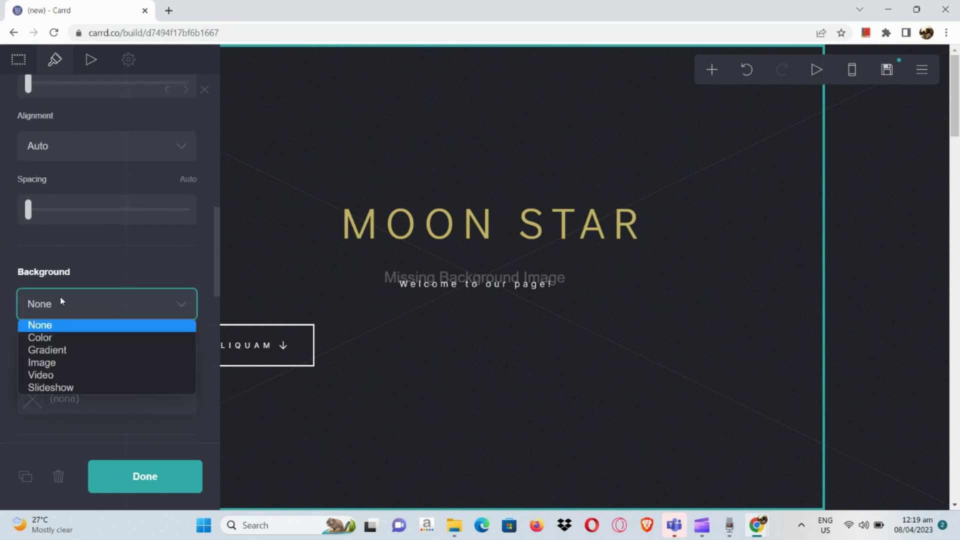
pyautogui.click(52, 338)
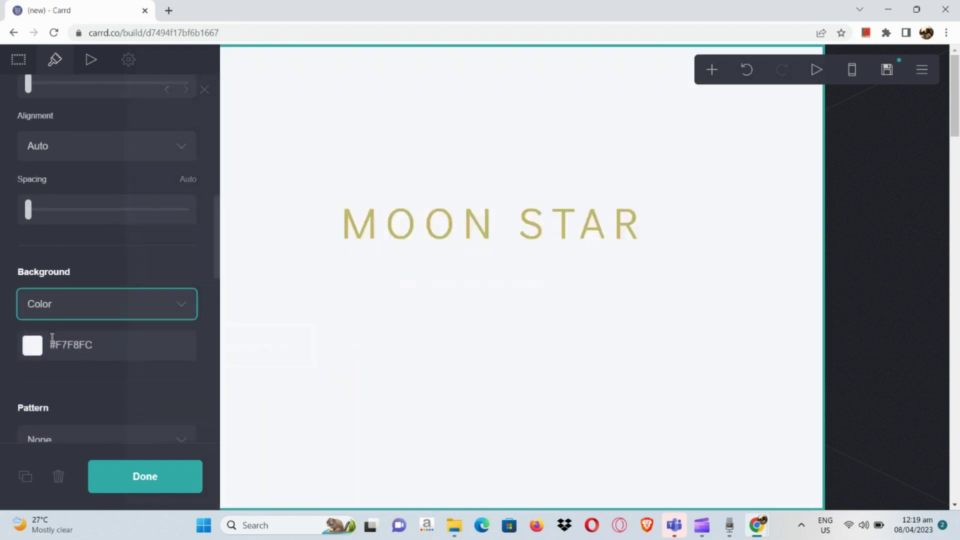
pyautogui.click(67, 302)
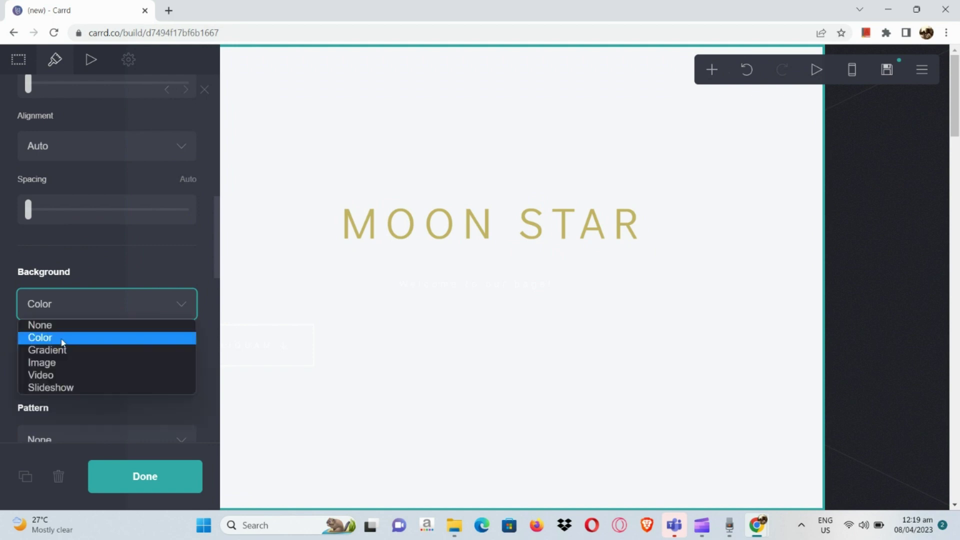
pyautogui.click(57, 352)
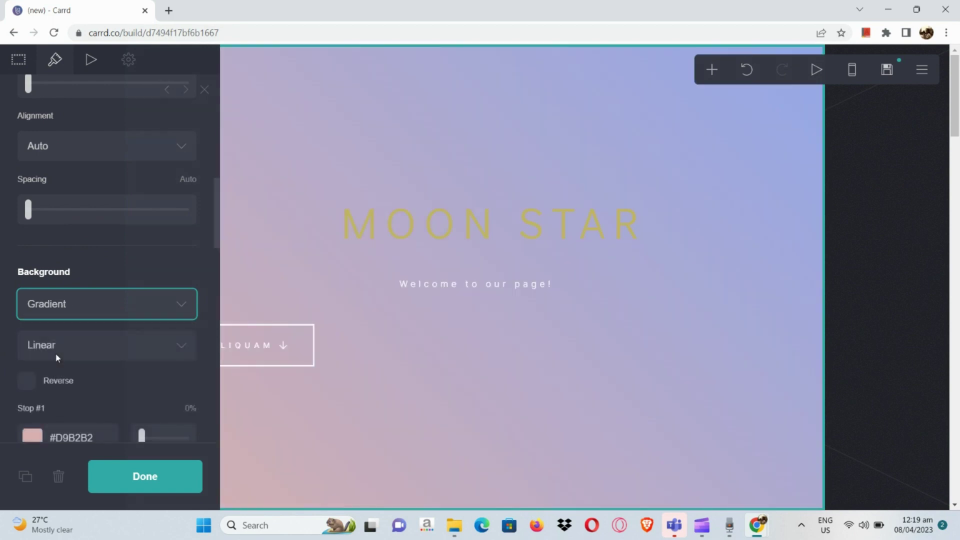
# Step: Look over the gradient stops, then switch the background to Image and start an upload
pyautogui.scroll(-2, 85, 334)
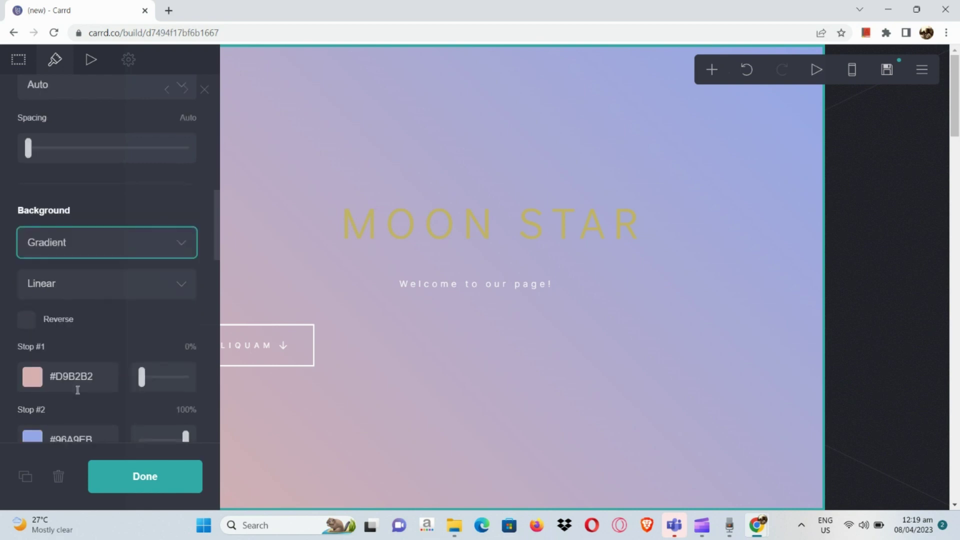
pyautogui.click(30, 342)
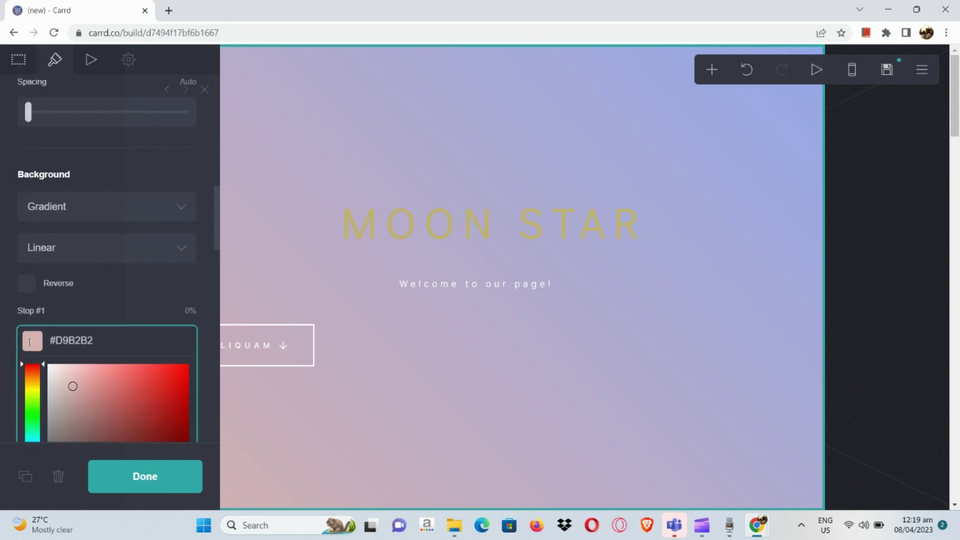
pyautogui.click(135, 298)
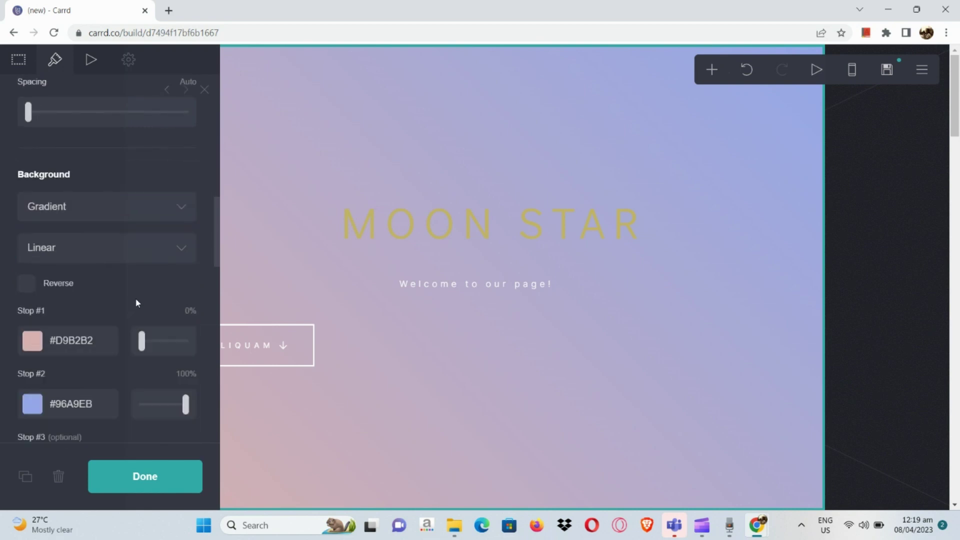
pyautogui.click(34, 405)
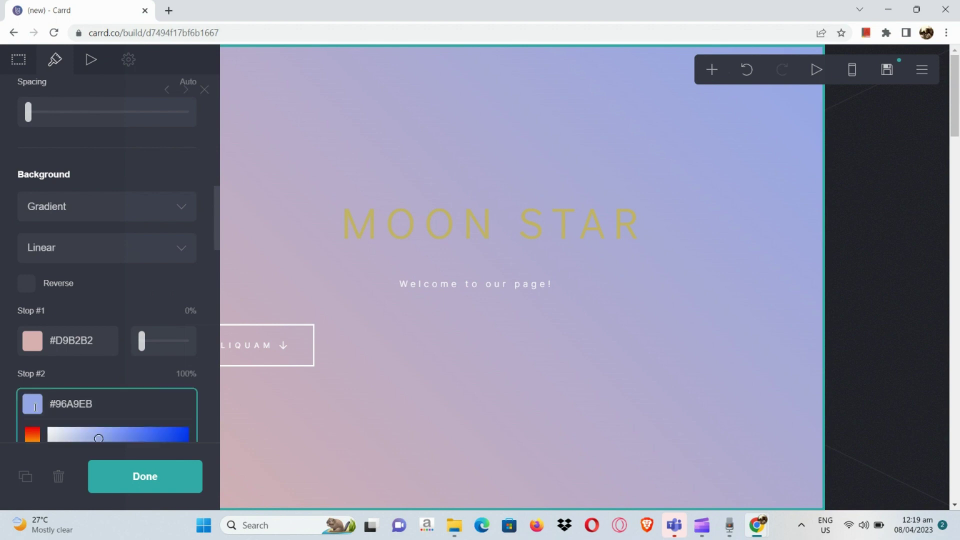
pyautogui.click(112, 300)
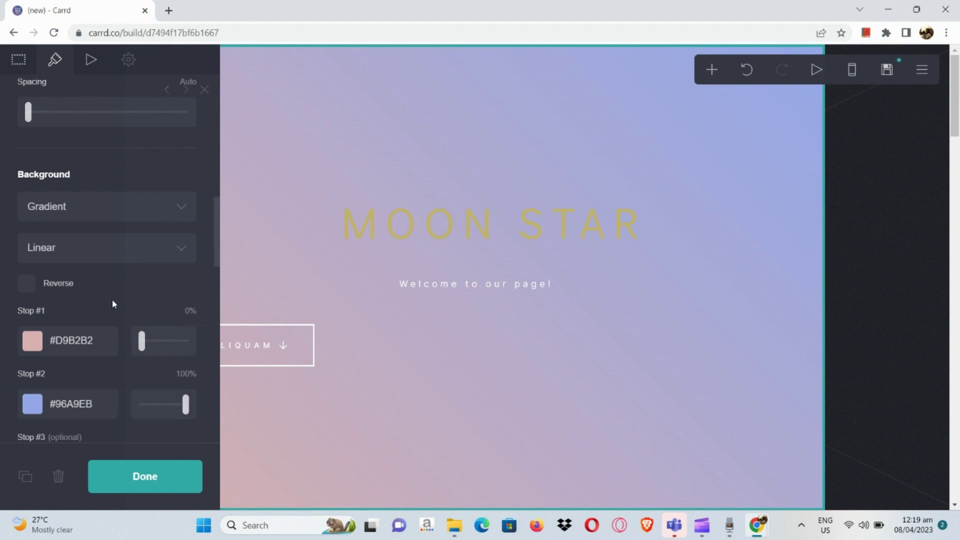
pyautogui.click(128, 247)
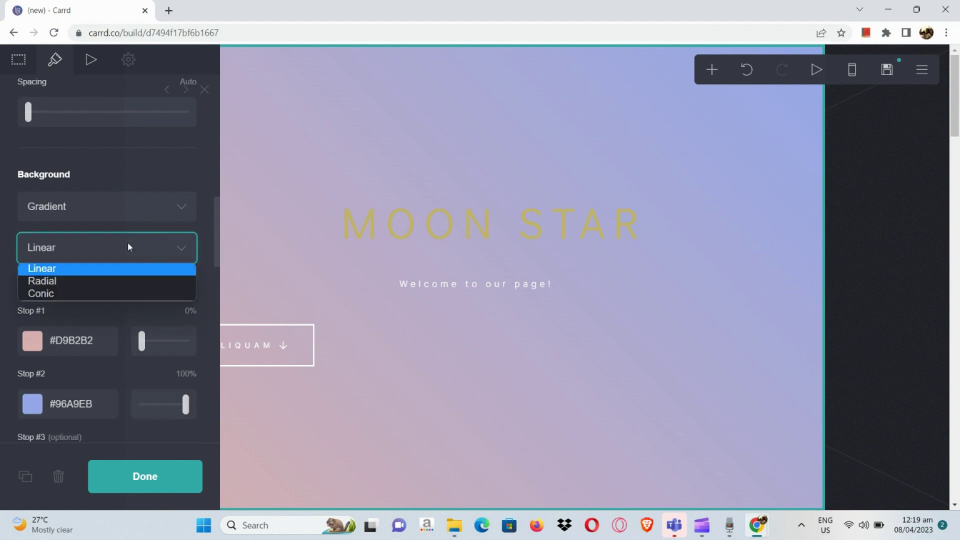
pyautogui.click(138, 210)
pyautogui.click(107, 267)
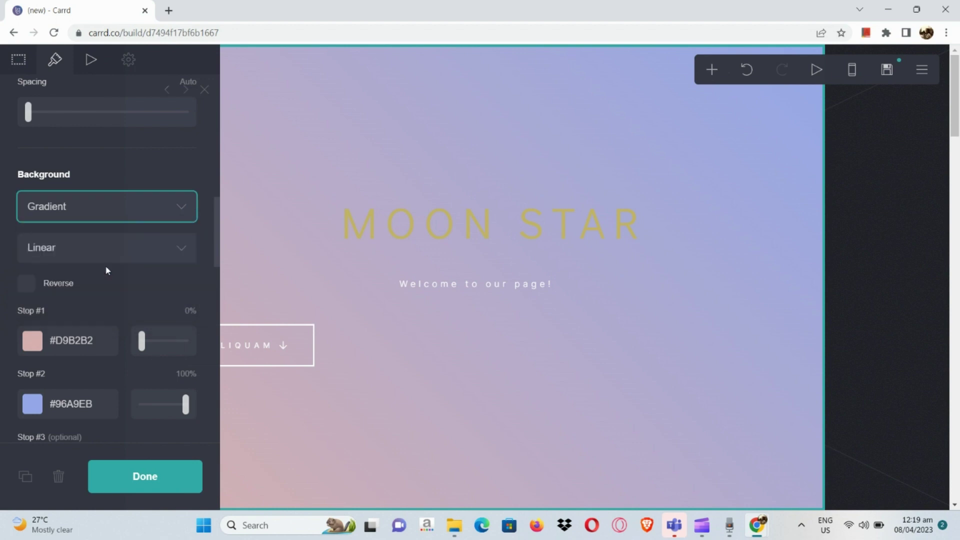
pyautogui.click(103, 300)
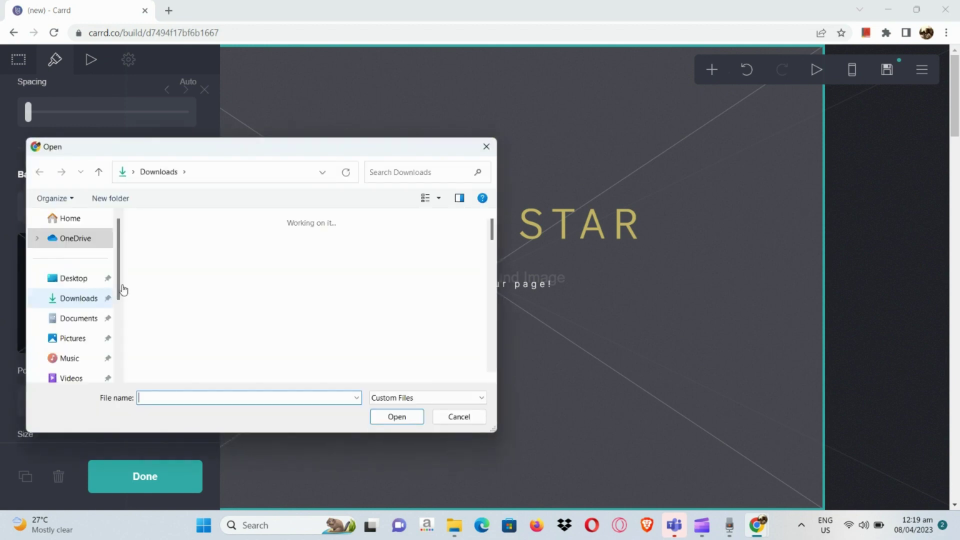
# Step: Scroll through Downloads and open the grayscale song cover picture
pyautogui.scroll(-3, 181, 309)
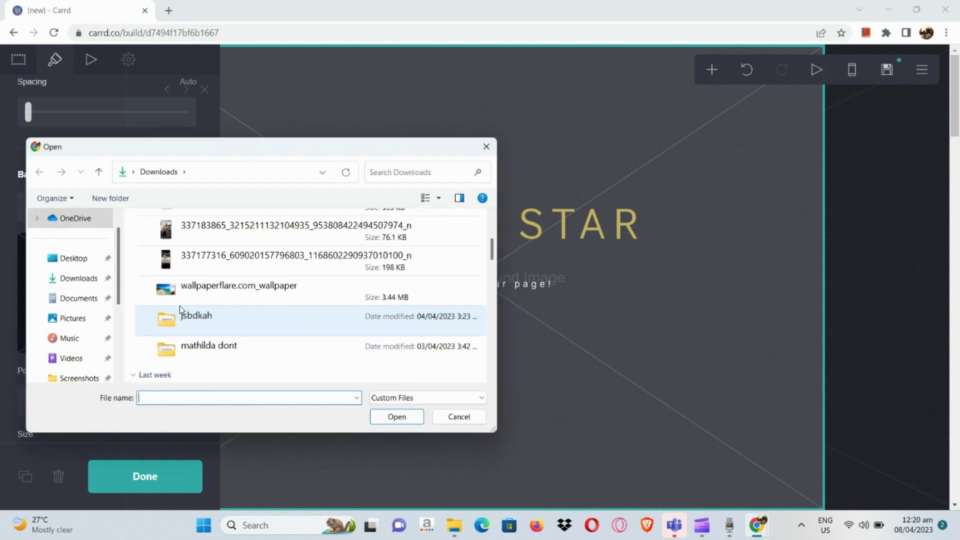
pyautogui.scroll(-5, 179, 305)
pyautogui.scroll(-3, 179, 305)
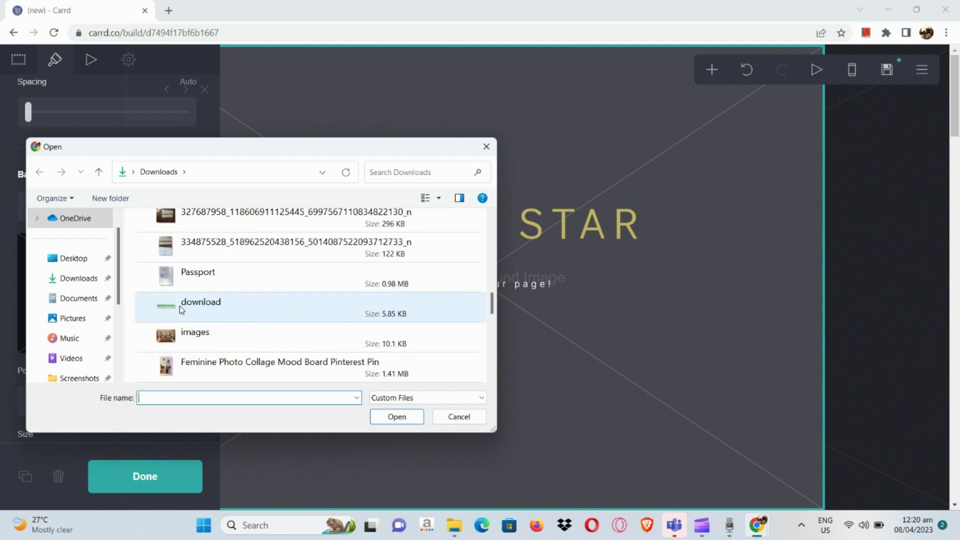
pyautogui.scroll(-2, 179, 305)
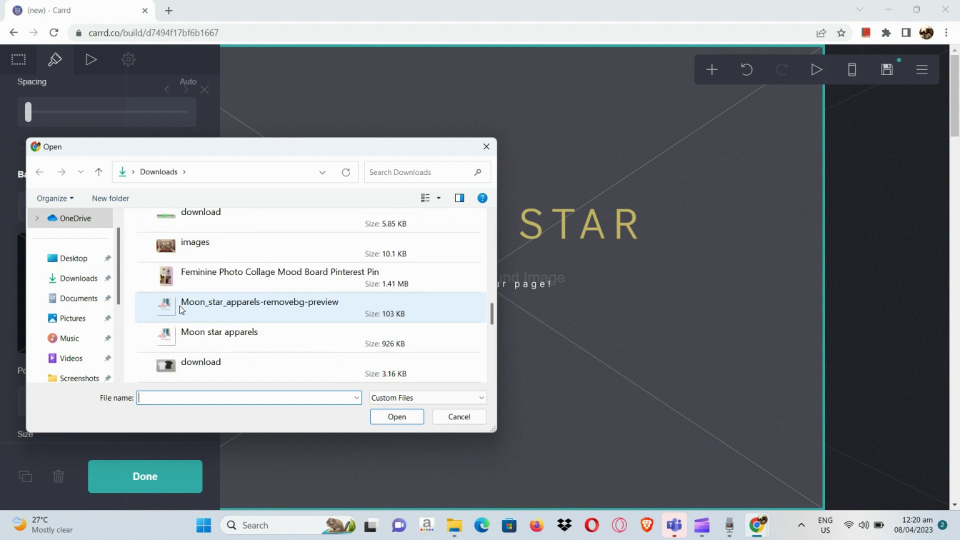
pyautogui.scroll(-2, 179, 305)
pyautogui.scroll(-3, 179, 305)
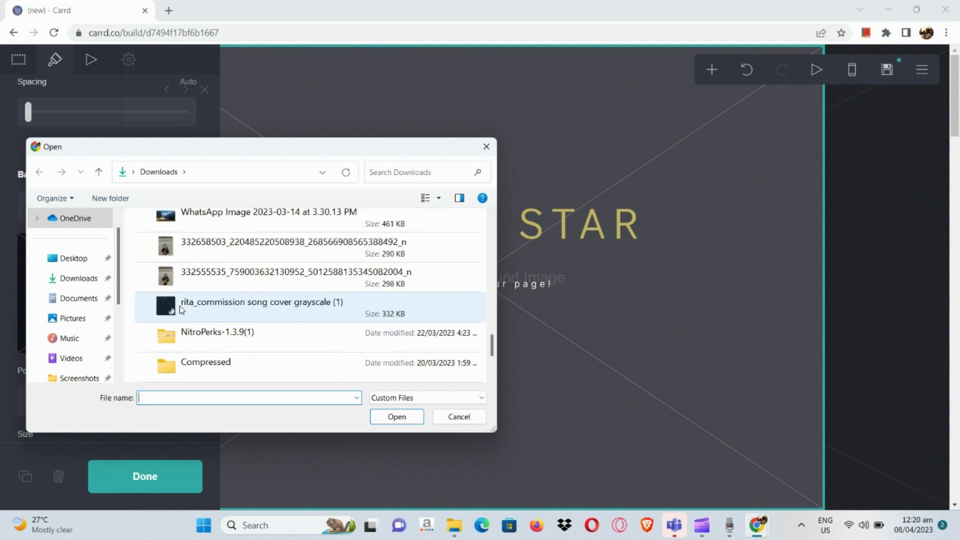
pyautogui.doubleClick(181, 309)
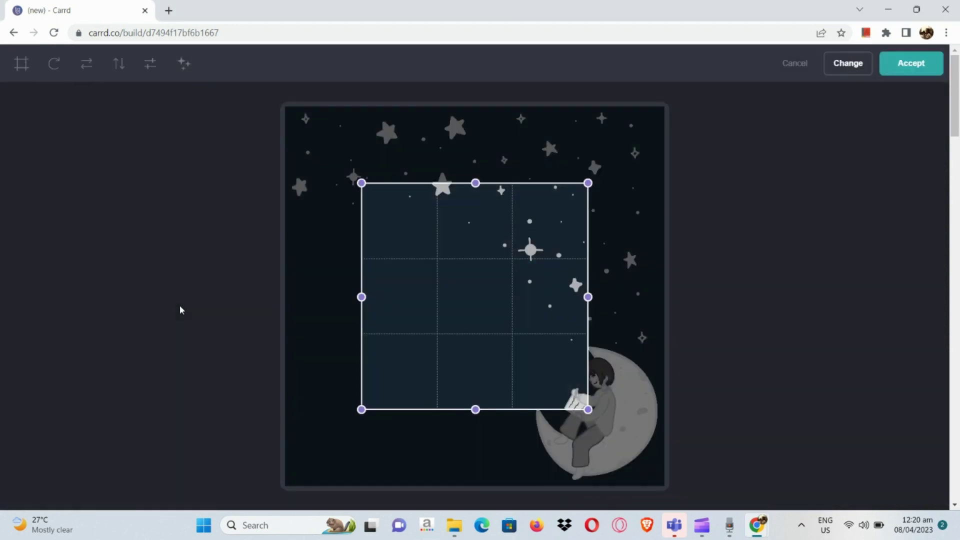
# Step: Stretch the crop frame to all image borders, keeping the full sky and moon figure
pyautogui.moveTo(427, 282); pyautogui.dragTo(471, 332)
pyautogui.moveTo(406, 345); pyautogui.dragTo(283, 346)
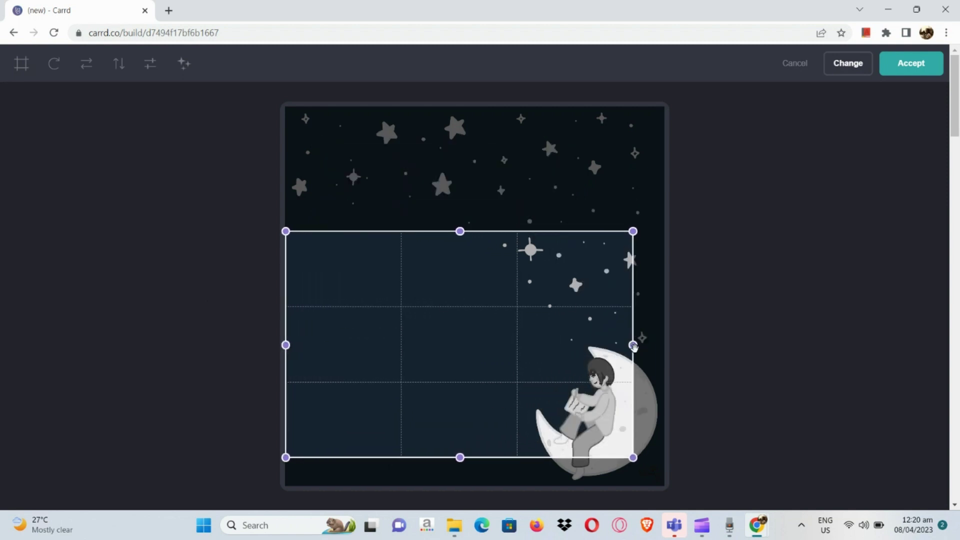
pyautogui.moveTo(633, 347); pyautogui.dragTo(664, 349)
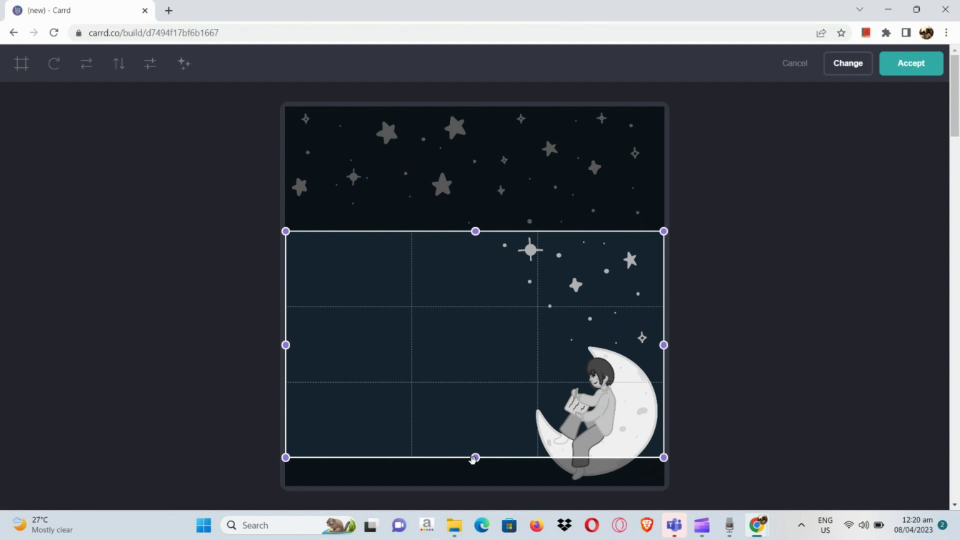
pyautogui.moveTo(473, 457); pyautogui.dragTo(473, 484)
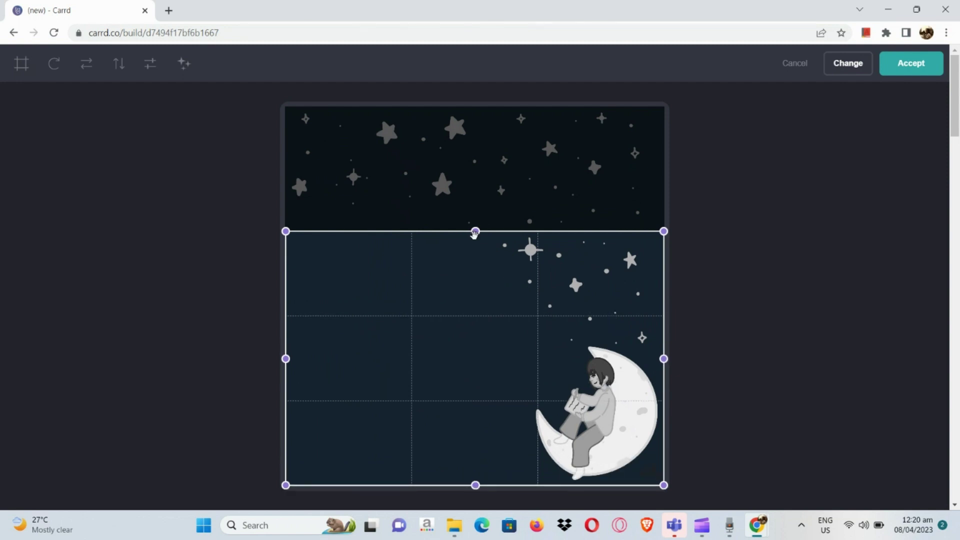
pyautogui.moveTo(474, 231); pyautogui.dragTo(475, 77)
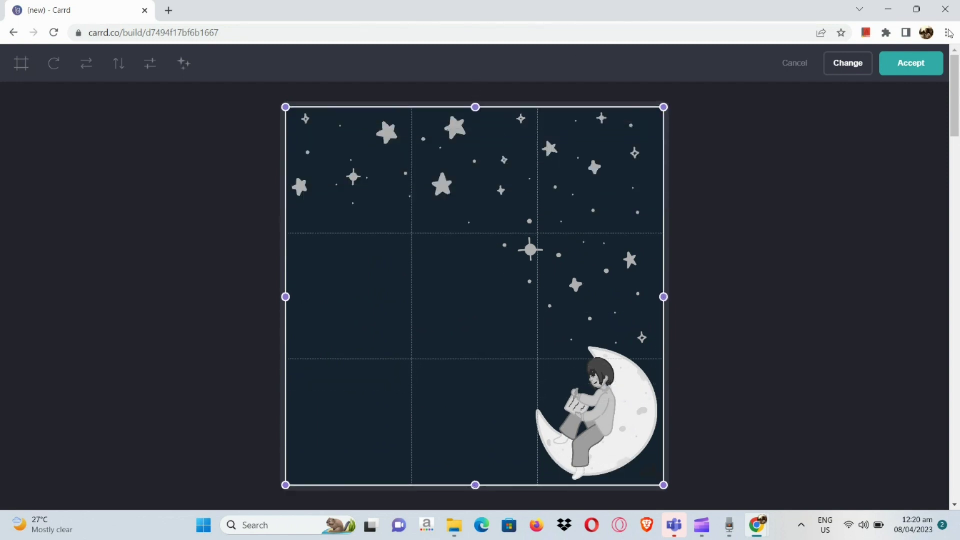
# Step: Accept the crop and try horizontal tiling for the background picture
pyautogui.click(912, 64)
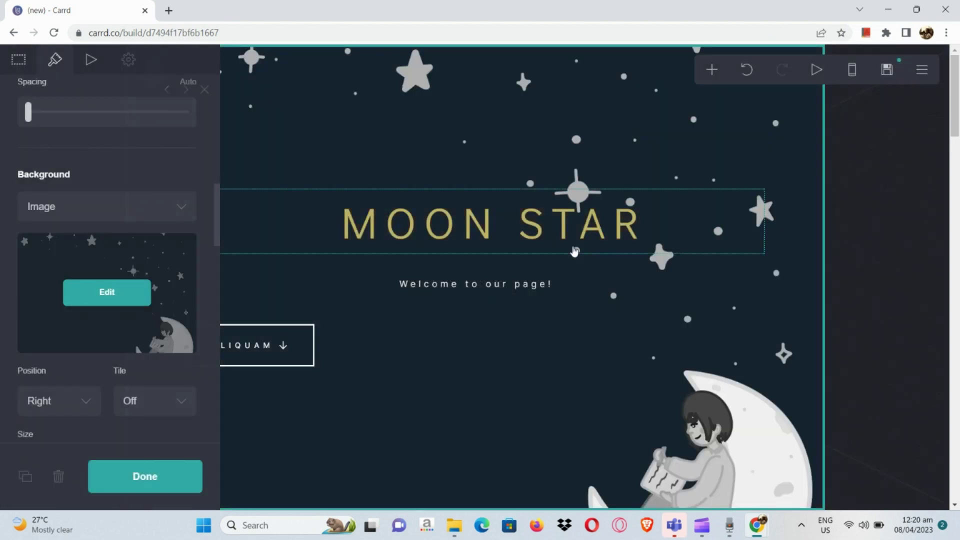
pyautogui.scroll(-1, 548, 400)
pyautogui.scroll(1, 548, 401)
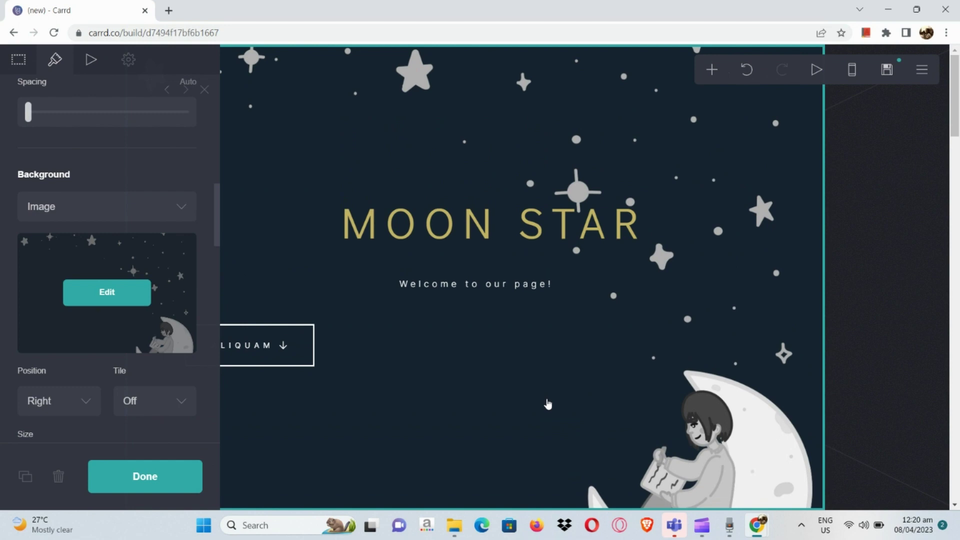
pyautogui.click(152, 405)
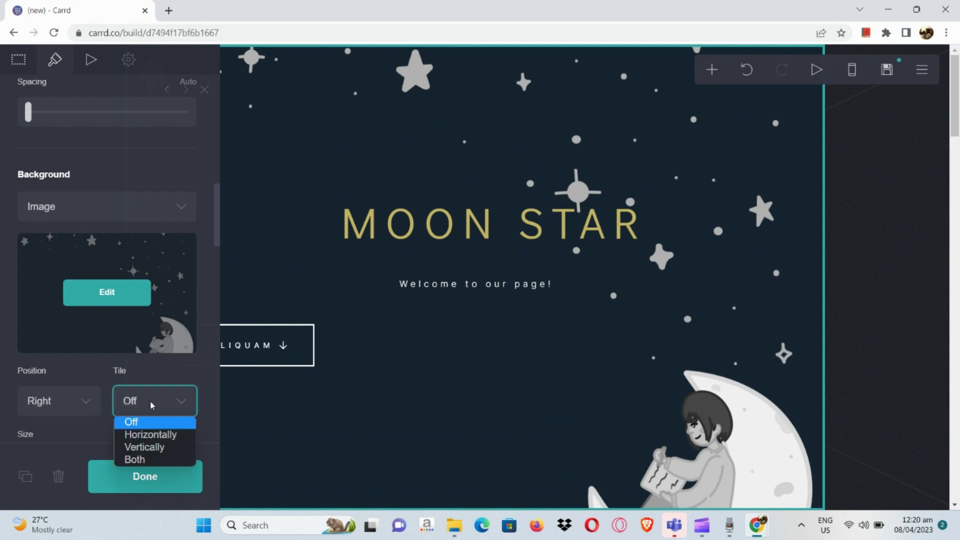
pyautogui.click(150, 400)
pyautogui.click(150, 401)
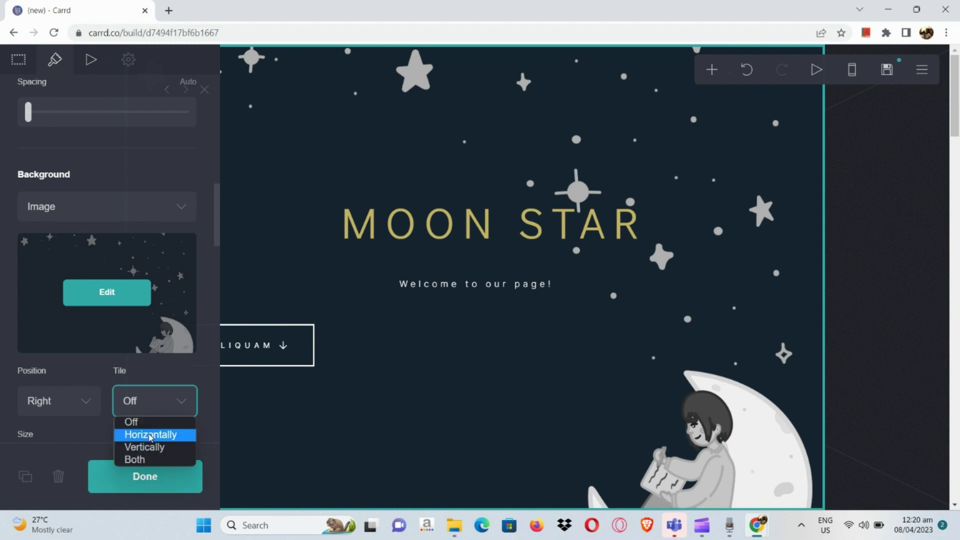
pyautogui.click(151, 435)
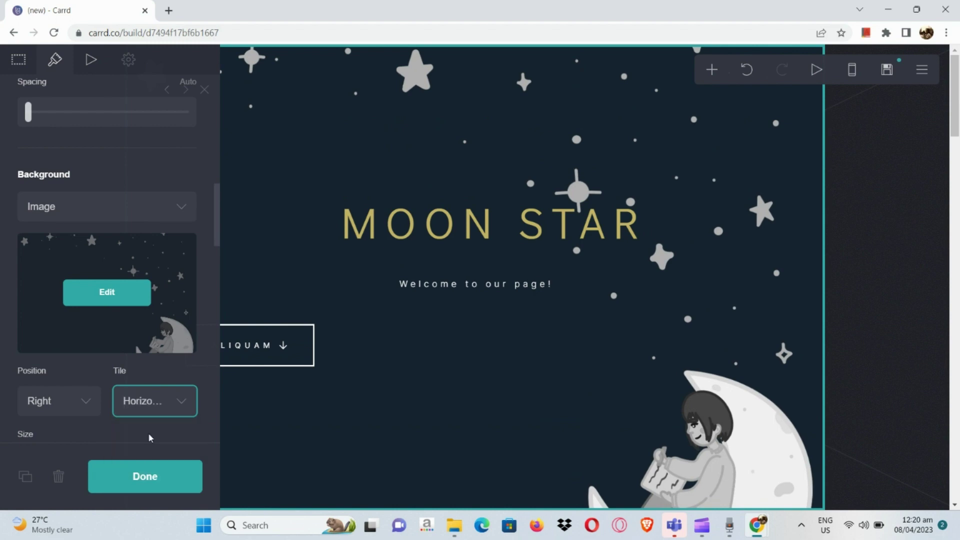
# Step: Try vertical tiling, then set Tile back to Off and close the section settings
pyautogui.click(160, 400)
pyautogui.click(148, 446)
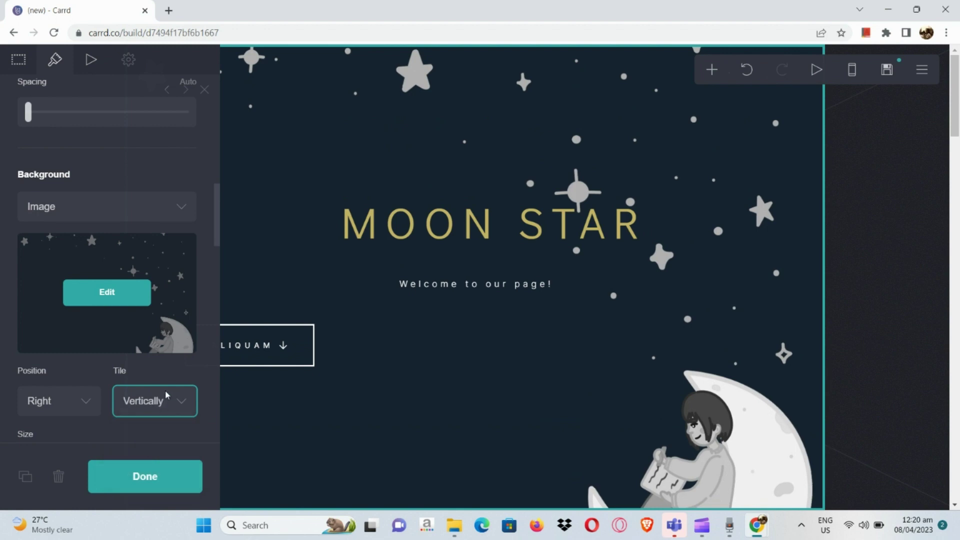
pyautogui.click(165, 400)
pyautogui.click(149, 425)
pyautogui.scroll(-9, 90, 423)
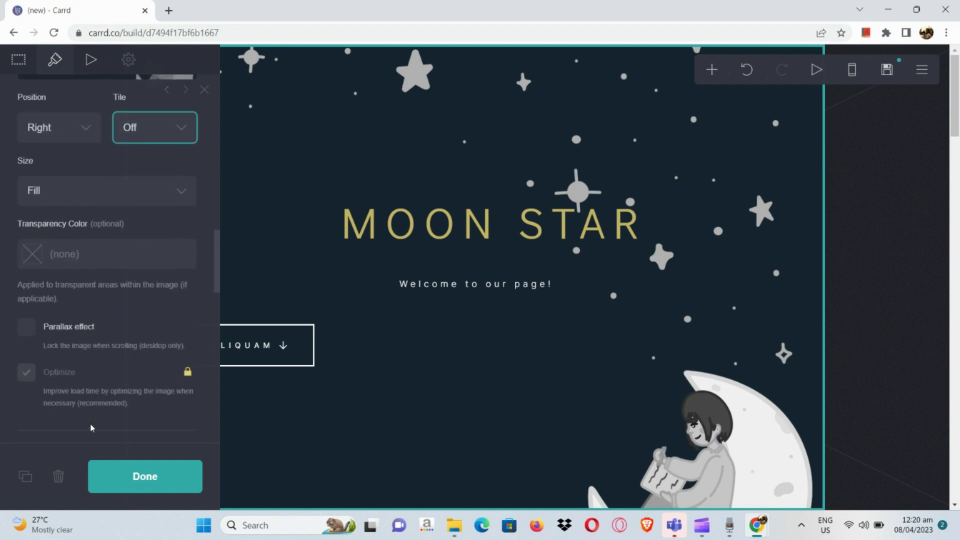
pyautogui.scroll(-8, 134, 415)
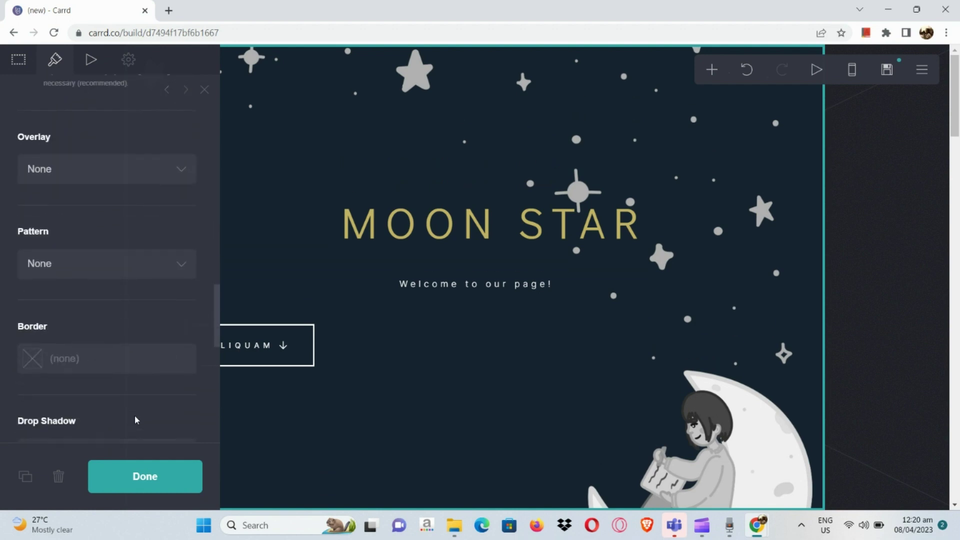
pyautogui.scroll(-5, 134, 416)
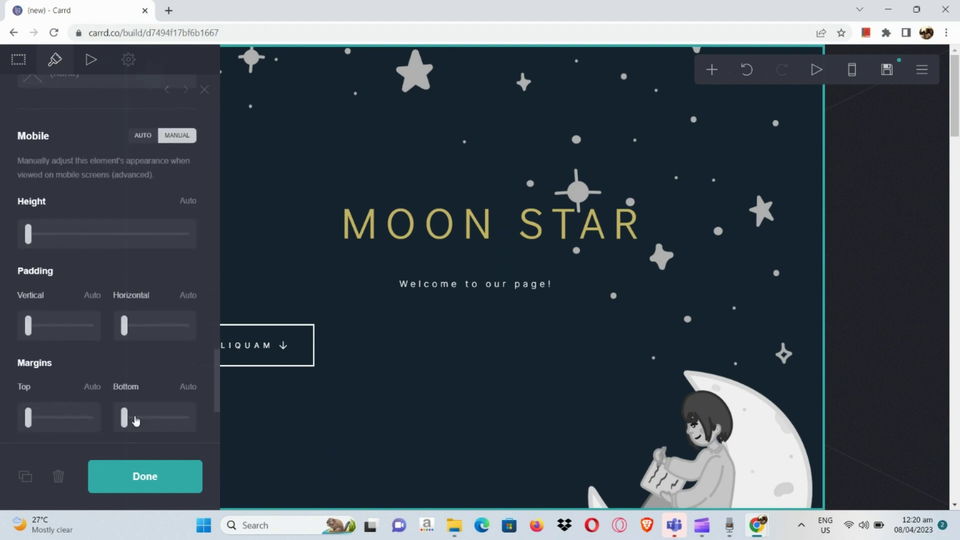
pyautogui.click(134, 478)
# Step: Switch the page background overlay from a solid dark colour to a linear gradient
pyautogui.scroll(-3, 300, 440)
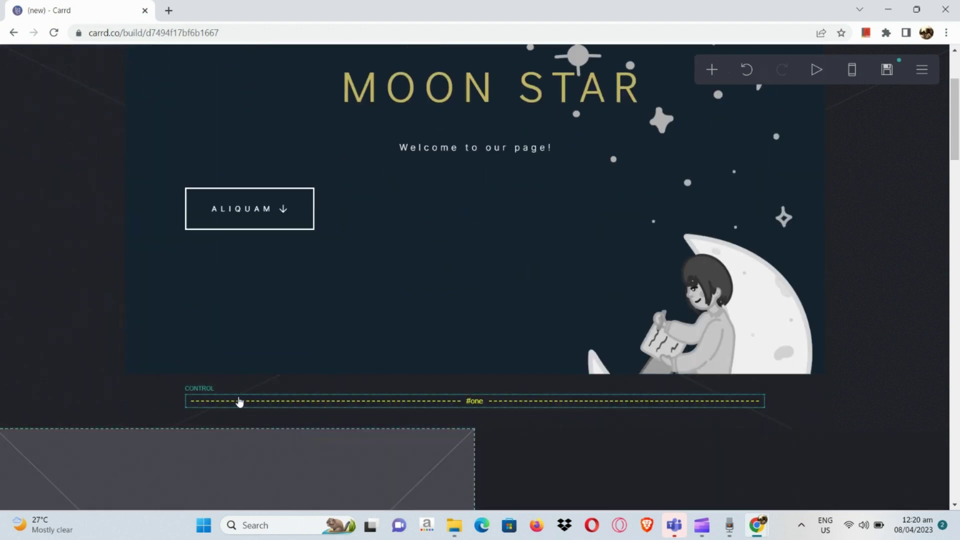
pyautogui.scroll(-10, 195, 398)
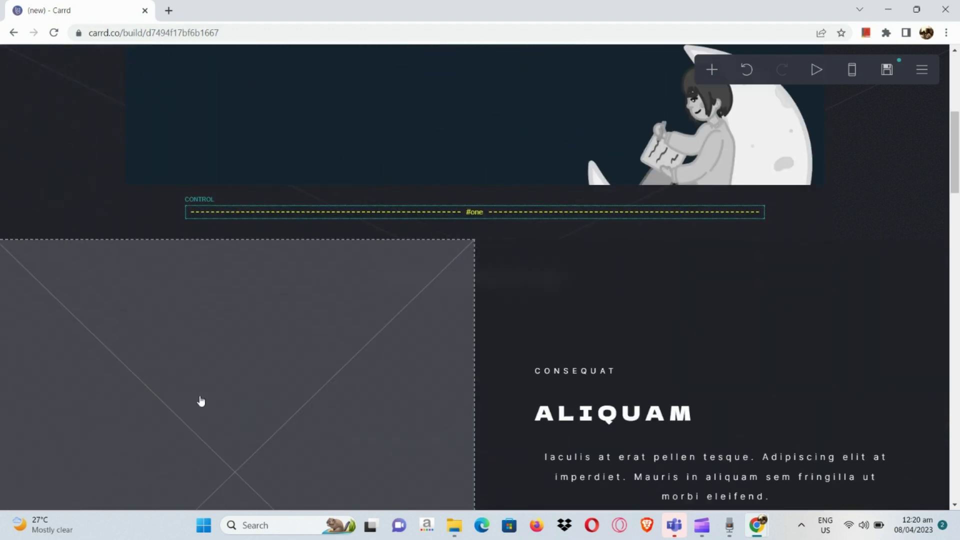
pyautogui.scroll(1, 199, 400)
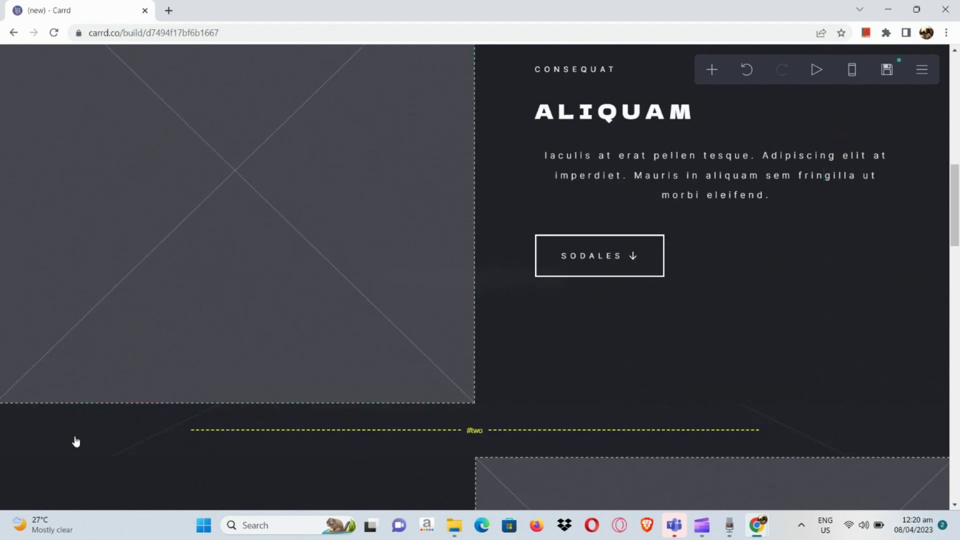
pyautogui.click(66, 450)
pyautogui.rightClick(65, 445)
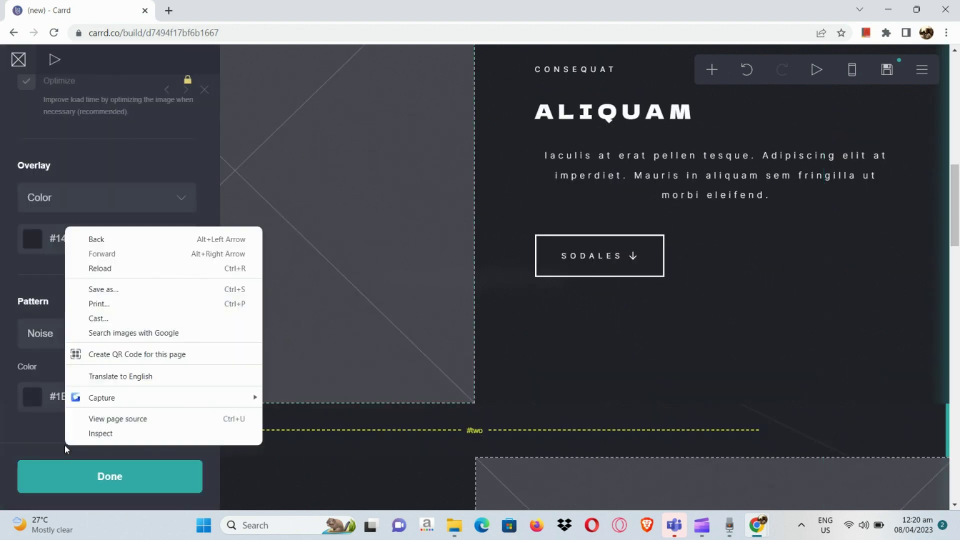
pyautogui.click(2, 290)
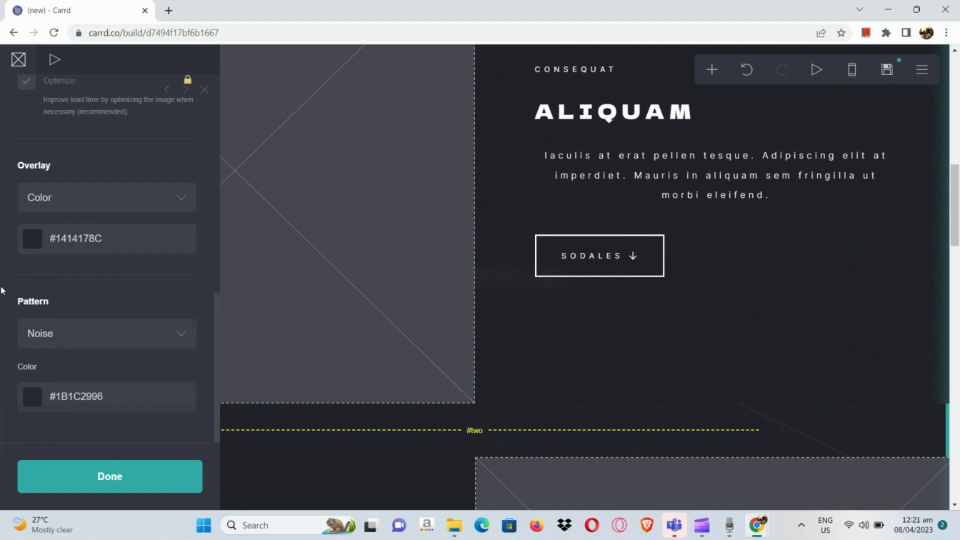
pyautogui.click(49, 239)
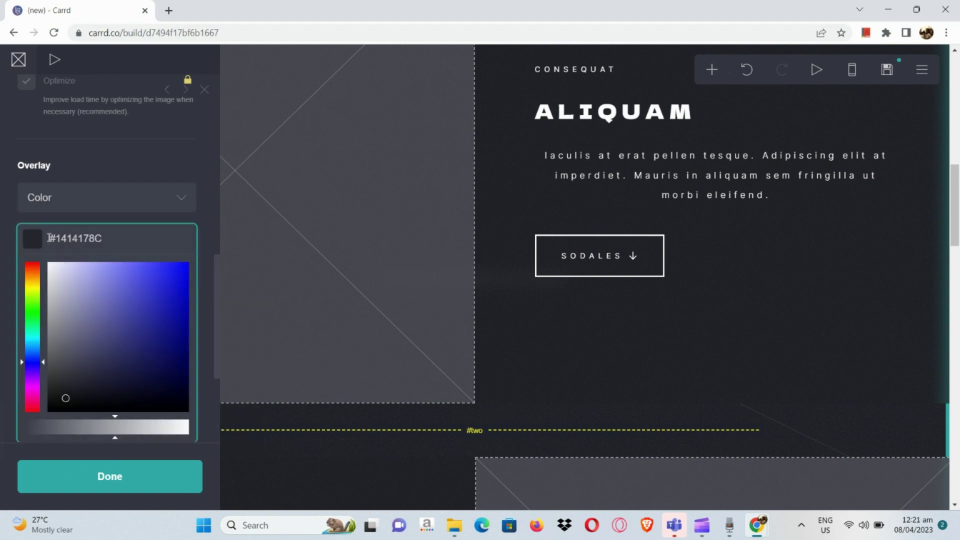
pyautogui.click(3, 233)
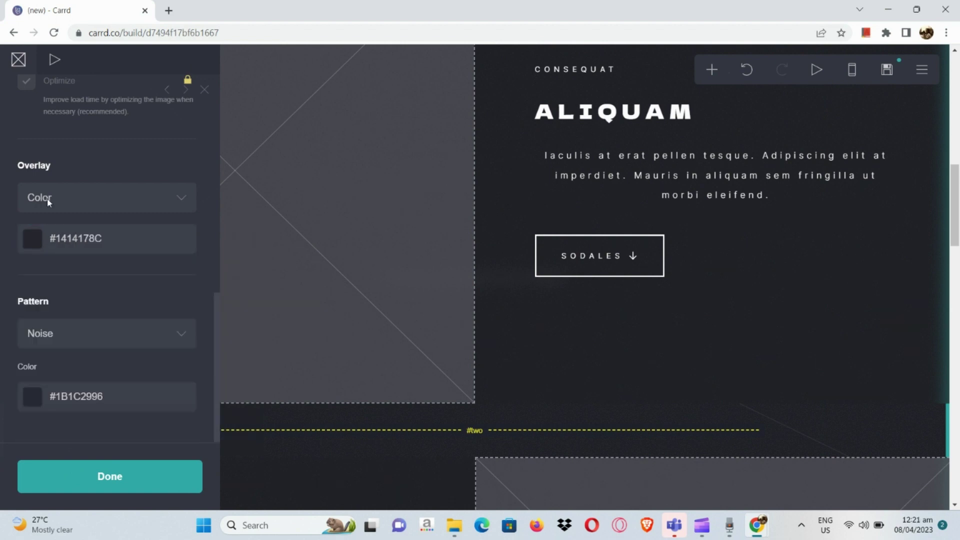
pyautogui.click(72, 191)
pyautogui.click(59, 230)
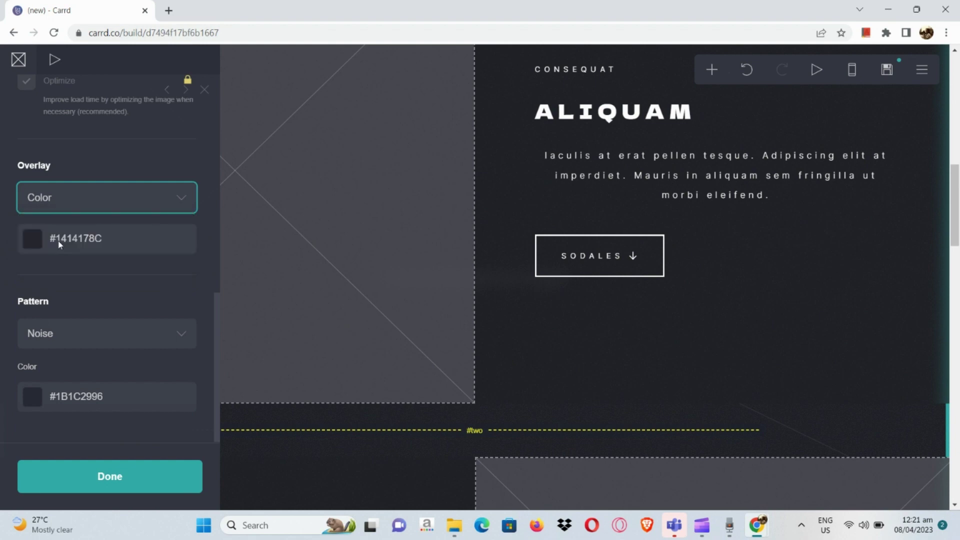
pyautogui.click(59, 244)
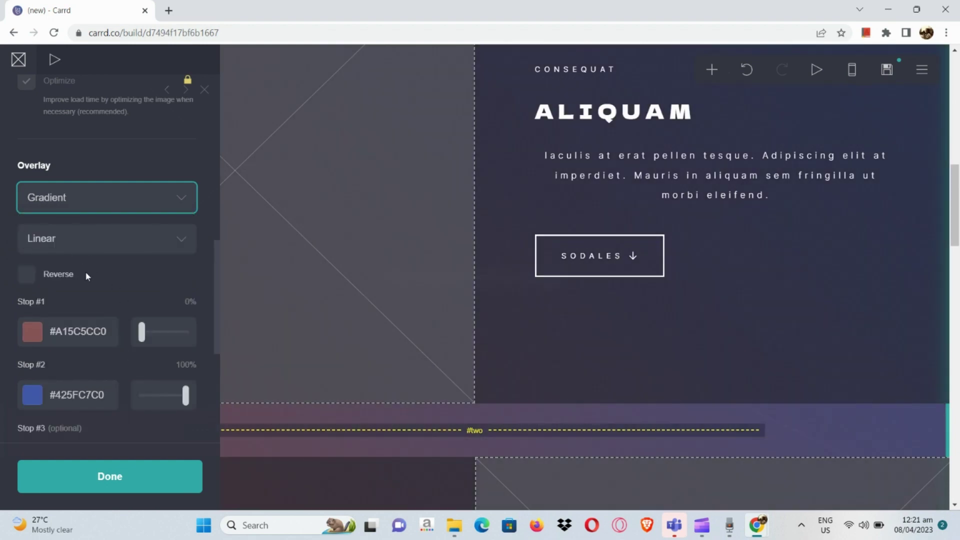
# Step: Set gradient Stop #1 to pale pink #F0BBBBC0 and Stop #2 to pale lilac #E7B9EBC0
pyautogui.click(35, 333)
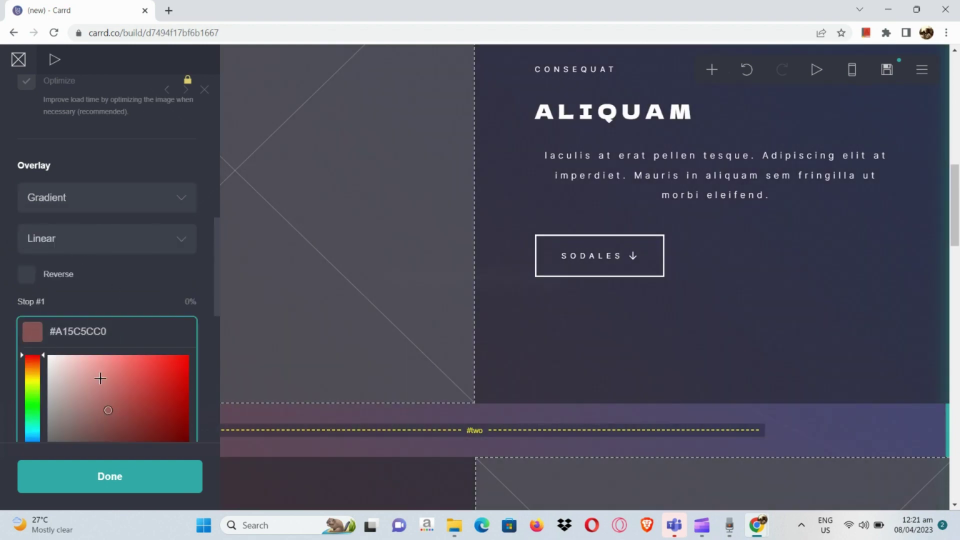
pyautogui.moveTo(108, 413); pyautogui.dragTo(78, 364)
pyautogui.click(10, 368)
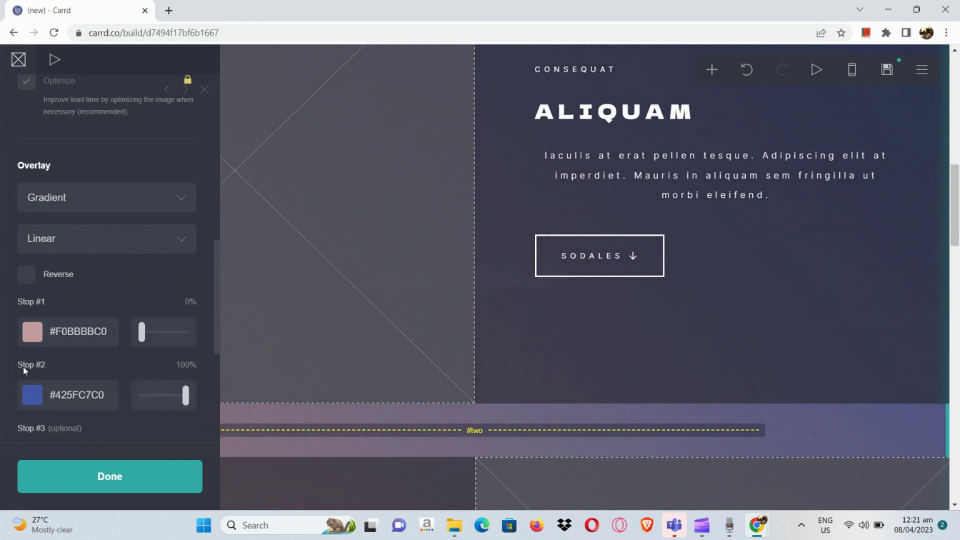
pyautogui.click(31, 386)
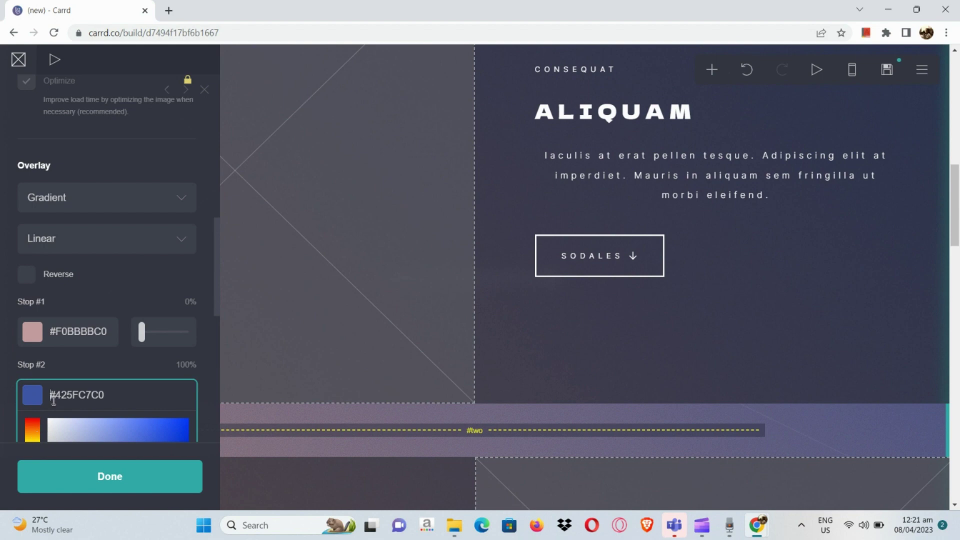
pyautogui.scroll(-3, 52, 400)
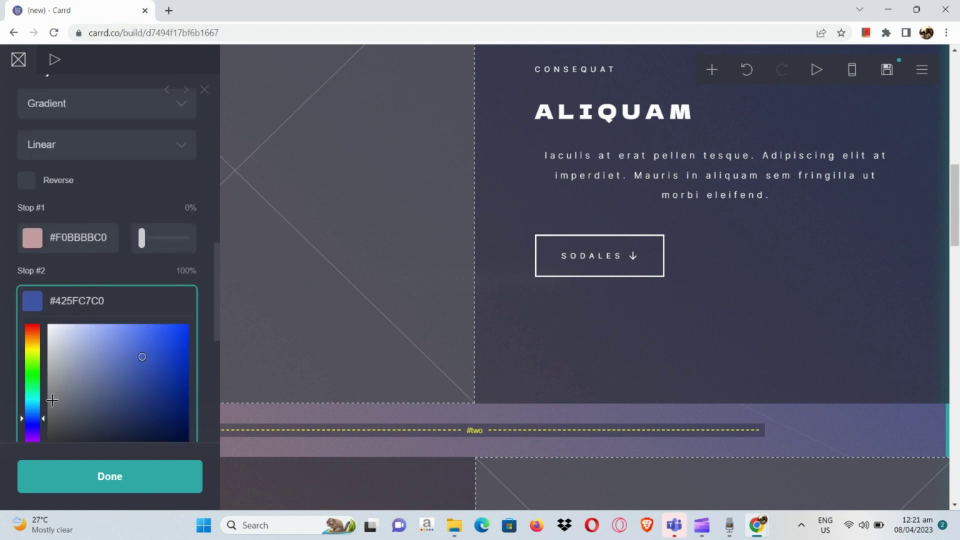
pyautogui.click(30, 361)
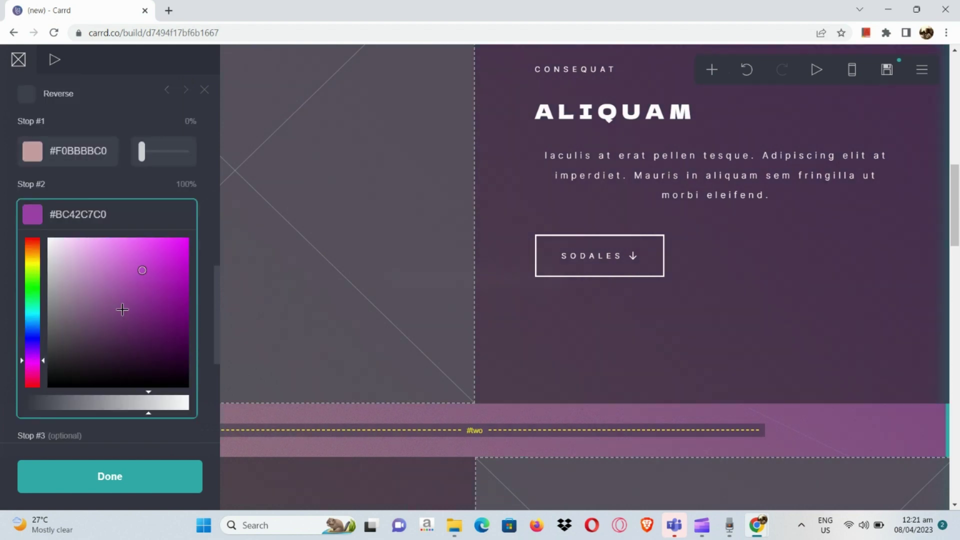
pyautogui.moveTo(135, 272)
pyautogui.mouseDown()
pyautogui.moveTo(100, 295)
pyautogui.moveTo(81, 283)
pyautogui.moveTo(77, 250)
pyautogui.mouseUp()
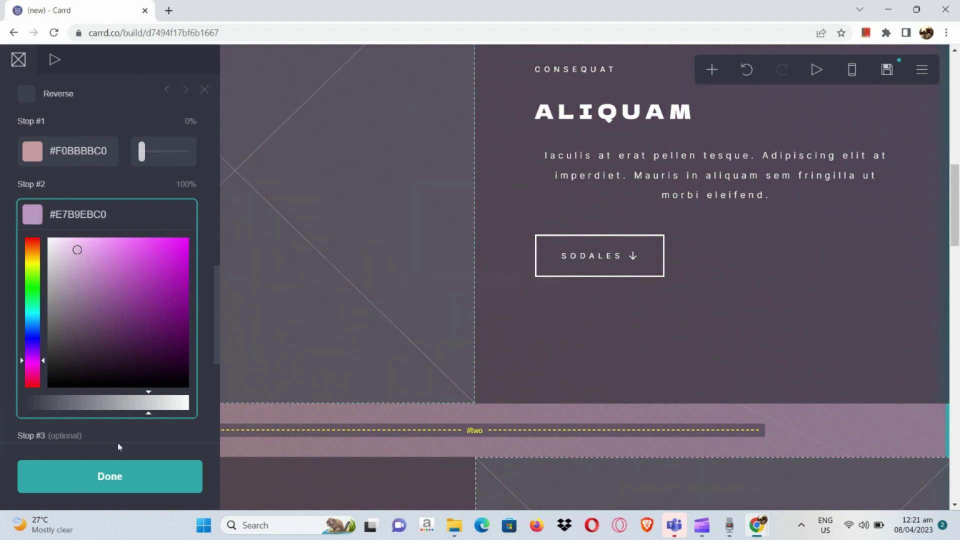
pyautogui.click(118, 476)
# Step: Open the placeholder image beside PHARETRA and try uploading the wallpaperflare file, which is too large
pyautogui.click(118, 478)
pyautogui.scroll(10, 277, 409)
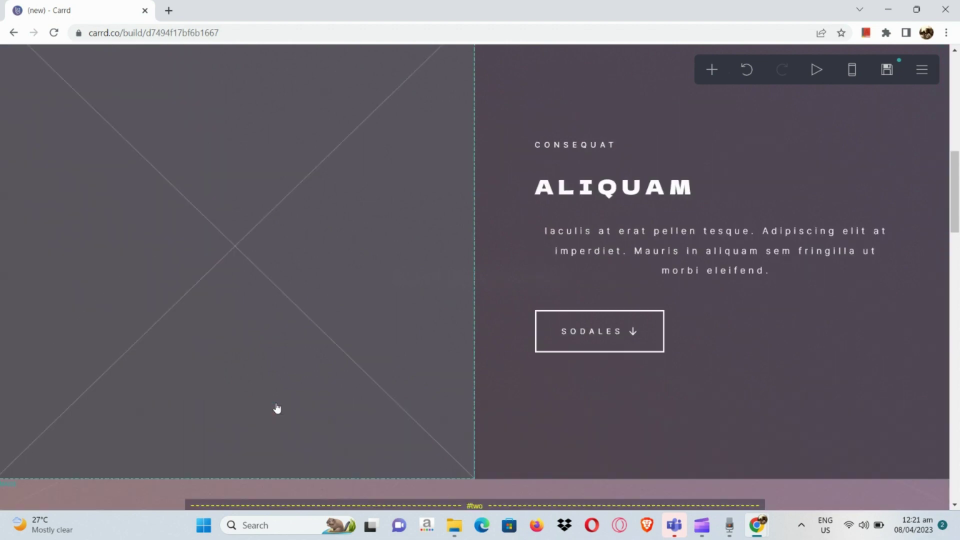
pyautogui.scroll(-5, 278, 408)
pyautogui.scroll(-17, 277, 408)
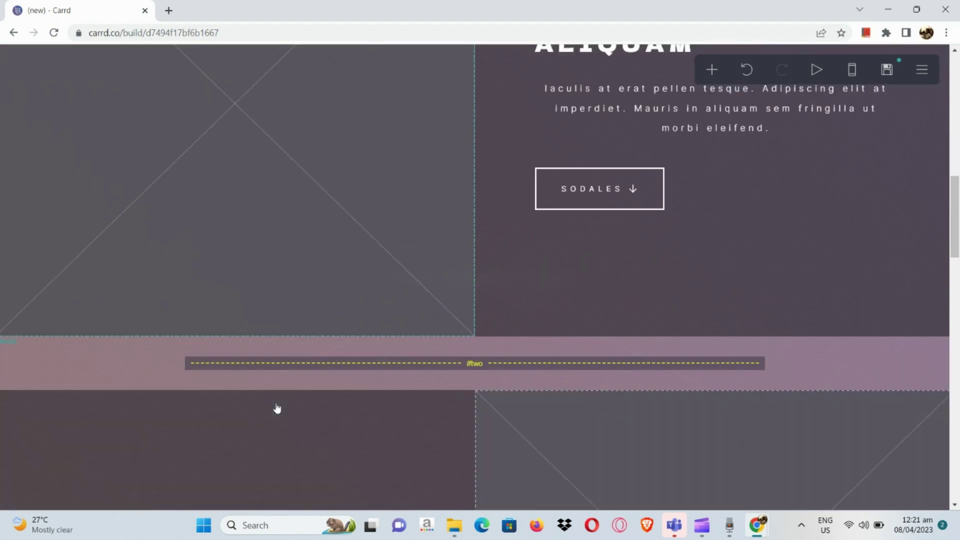
pyautogui.scroll(-5, 277, 409)
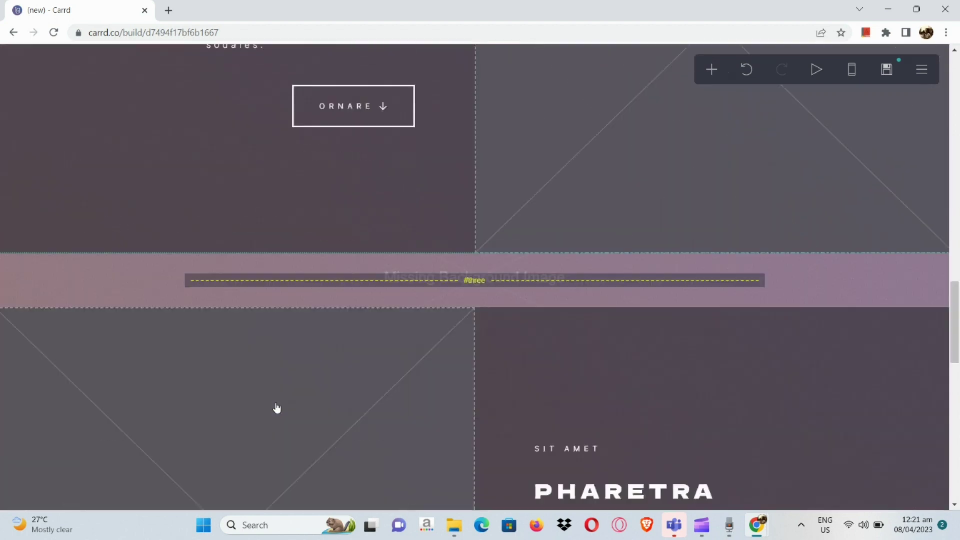
pyautogui.click(286, 355)
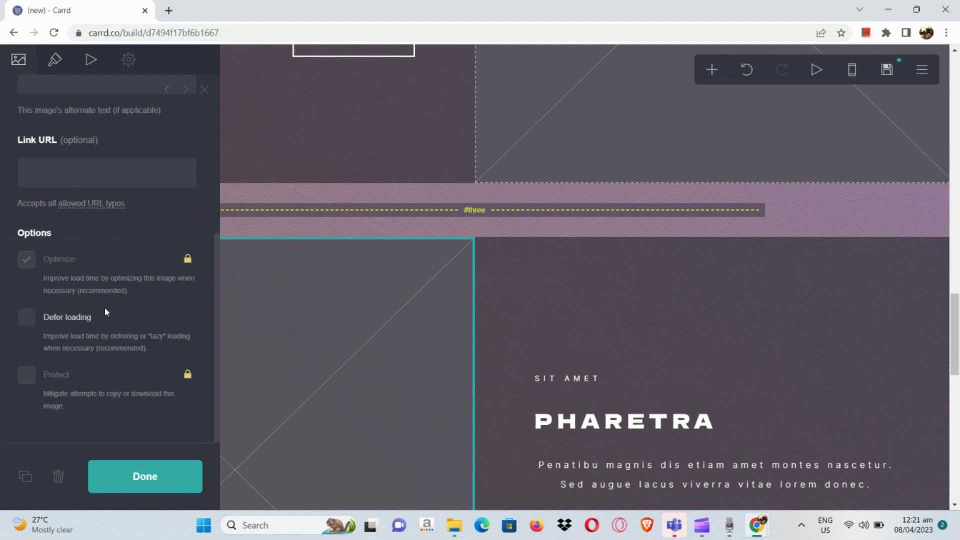
pyautogui.scroll(6, 106, 312)
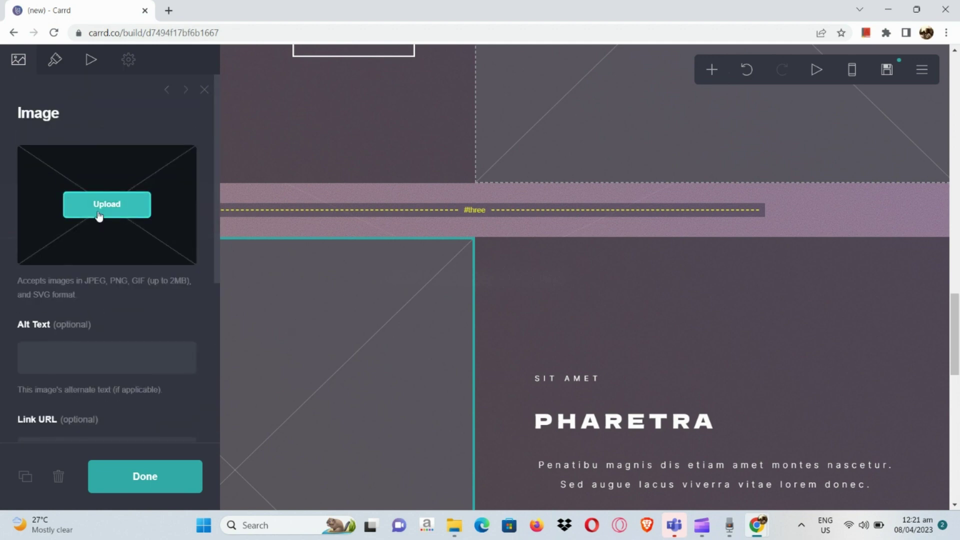
pyautogui.click(99, 215)
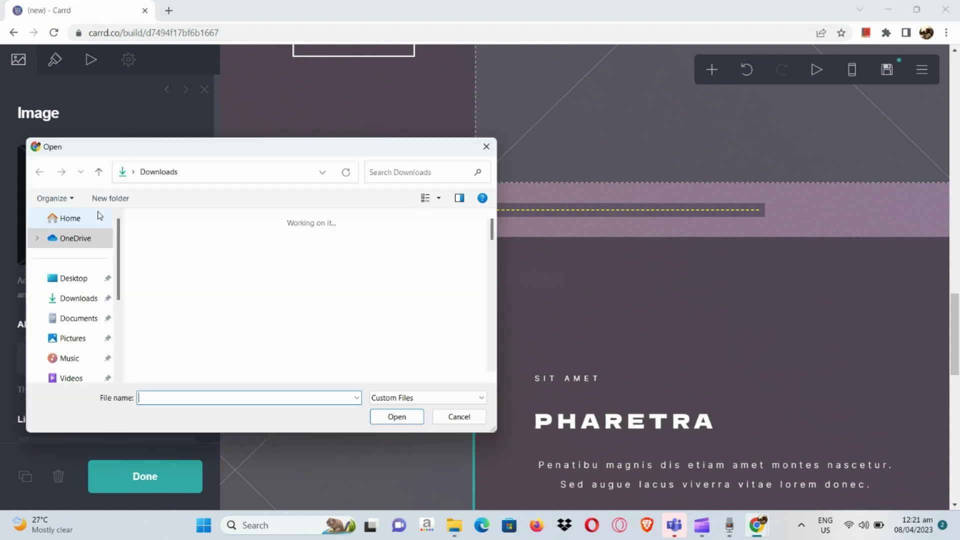
pyautogui.scroll(-5, 195, 300)
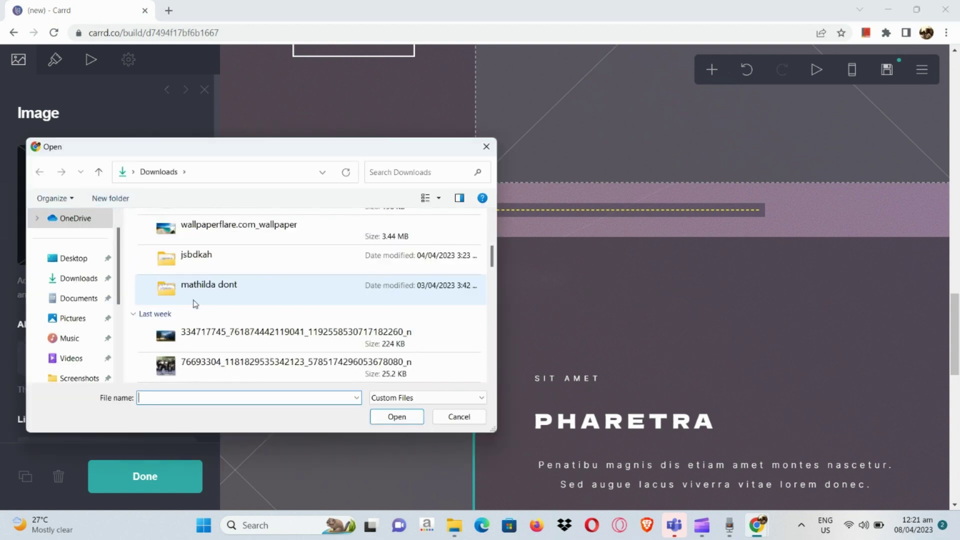
pyautogui.doubleClick(212, 233)
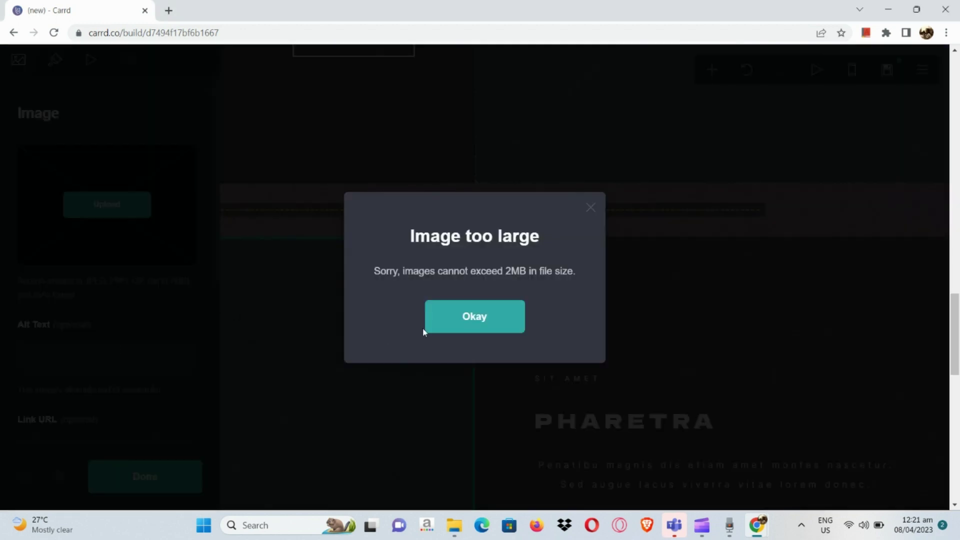
pyautogui.click(461, 318)
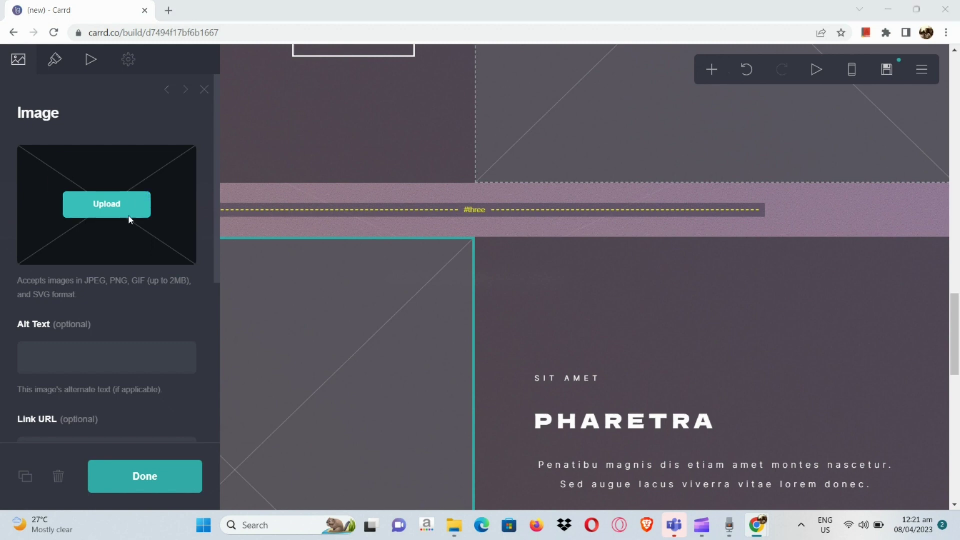
# Step: Upload Moon_star_apparels-removebg-preview, widen the crop box left, right and up, and accept
pyautogui.click(128, 214)
pyautogui.scroll(-5, 189, 271)
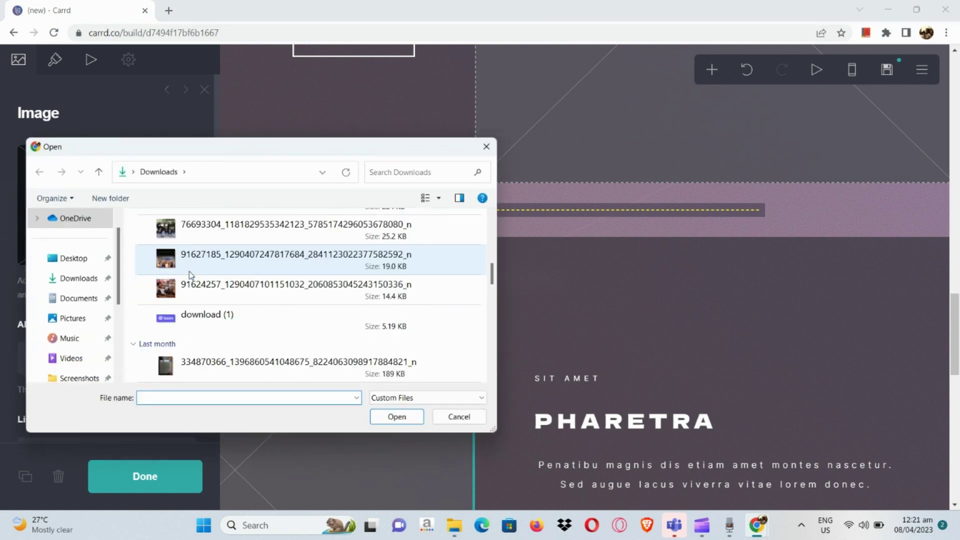
pyautogui.scroll(-10, 189, 271)
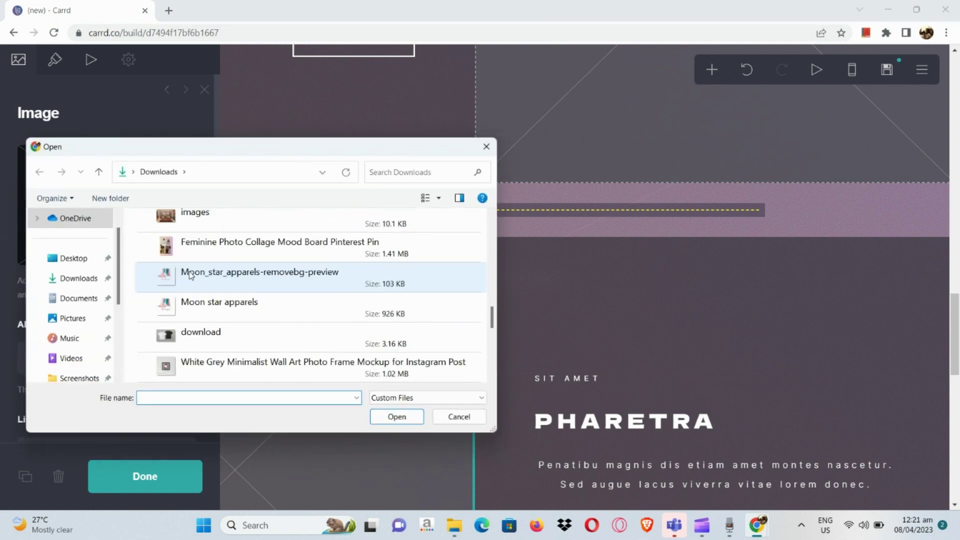
pyautogui.click(190, 275)
pyautogui.doubleClick(190, 275)
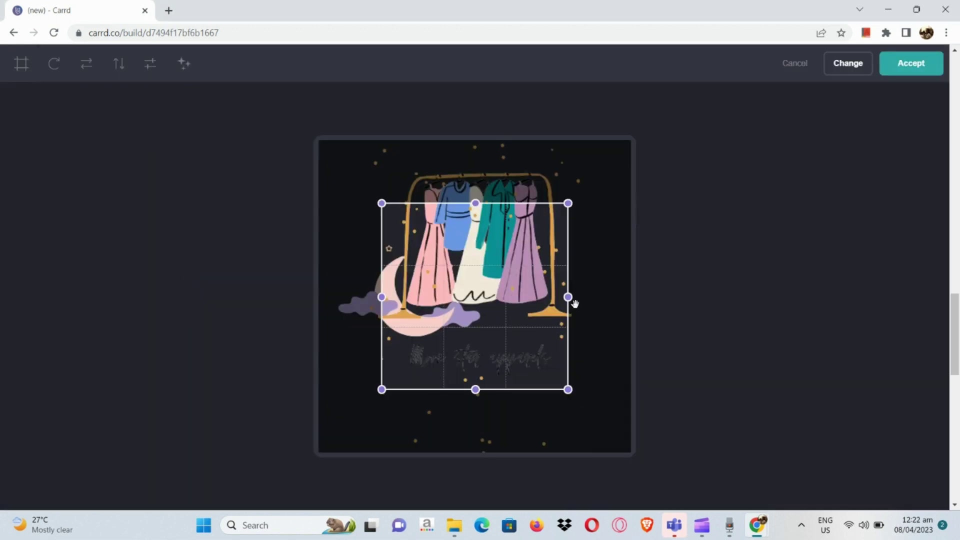
pyautogui.moveTo(568, 296); pyautogui.dragTo(630, 296)
pyautogui.moveTo(376, 296); pyautogui.dragTo(313, 302)
pyautogui.moveTo(476, 204); pyautogui.dragTo(479, 112)
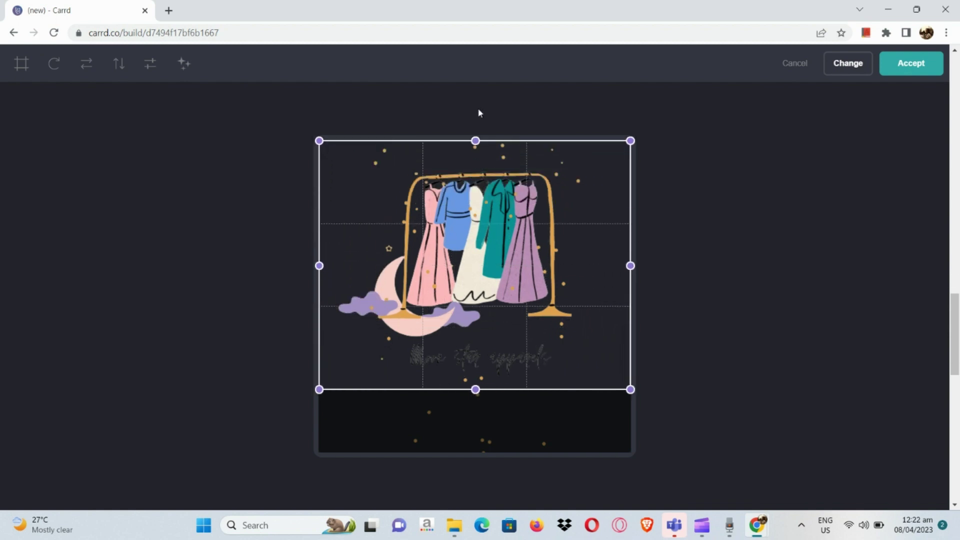
pyautogui.click(933, 64)
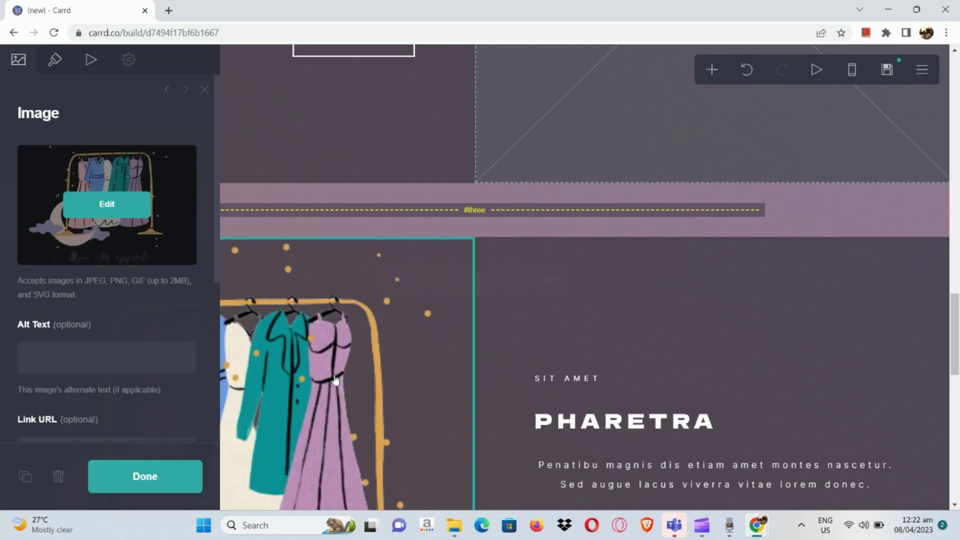
# Step: Leave the image's link URL empty by deleting the pasted text
pyautogui.scroll(-1, 336, 380)
pyautogui.scroll(-5, 335, 380)
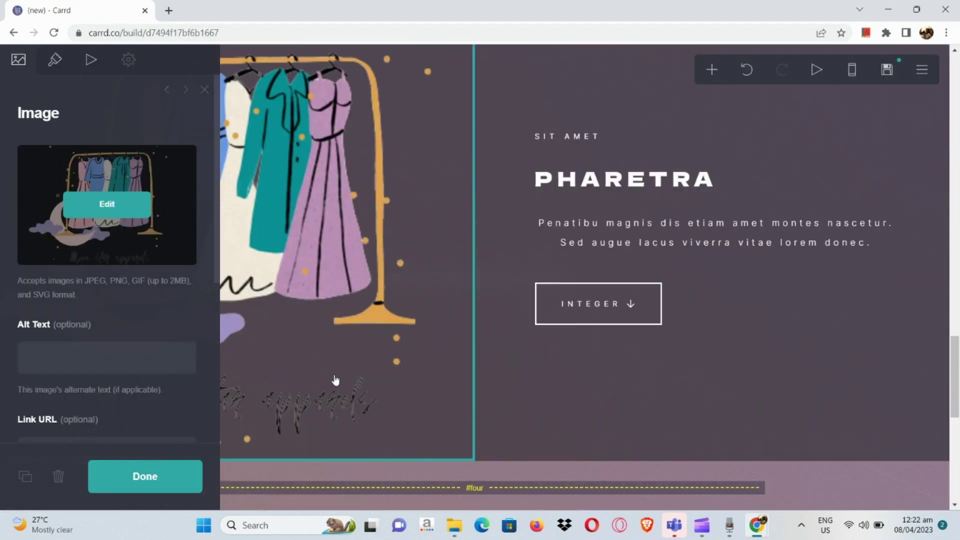
pyautogui.scroll(-1, 336, 380)
pyautogui.click(122, 356)
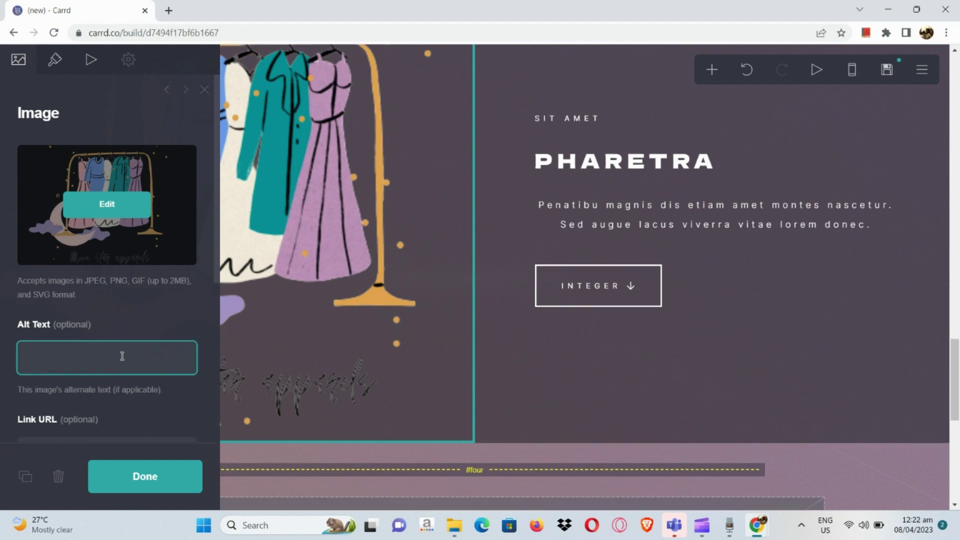
pyautogui.scroll(-2, 76, 409)
pyautogui.click(82, 330)
pyautogui.rightClick(82, 330)
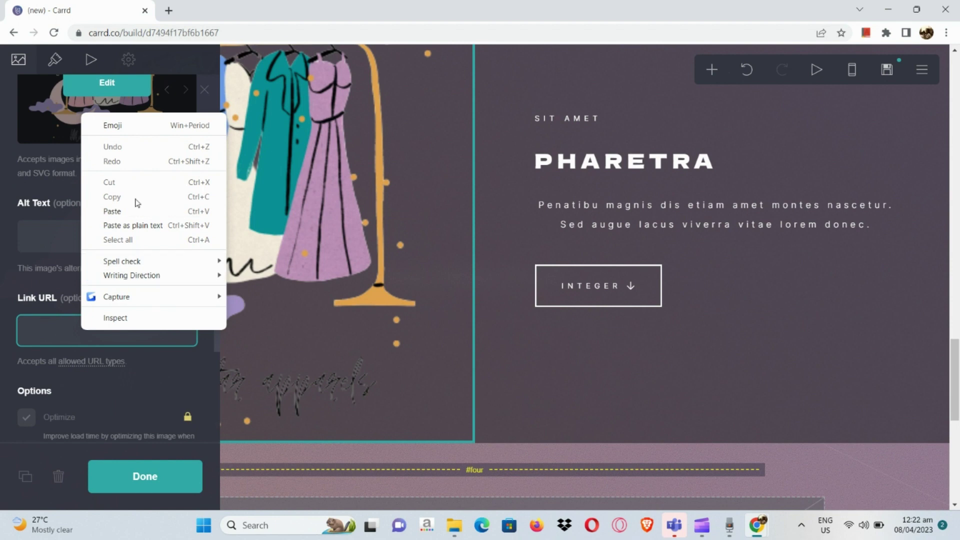
pyautogui.click(133, 216)
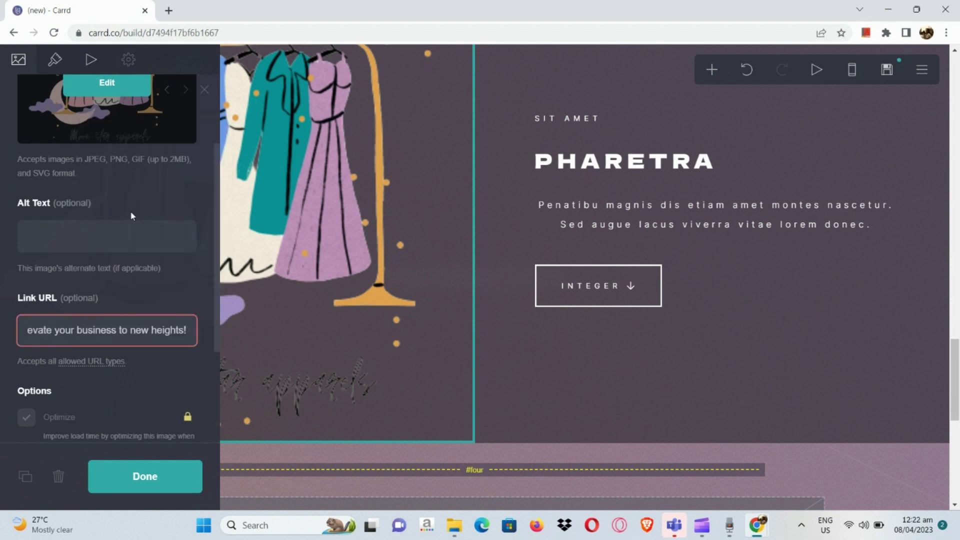
pyautogui.hotkey('ctrl', 'a')
pyautogui.press('BackSpace')
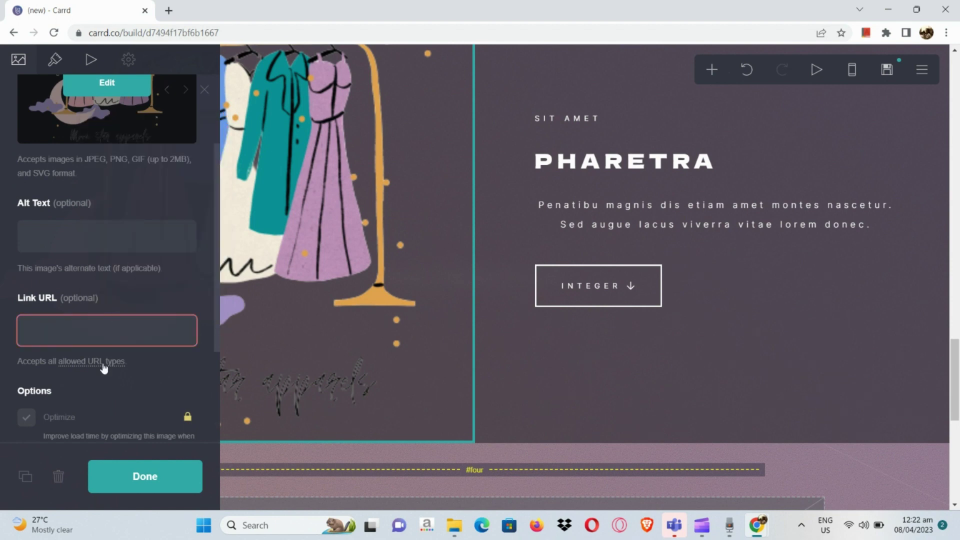
pyautogui.scroll(-2, 104, 378)
pyautogui.scroll(-3, 104, 378)
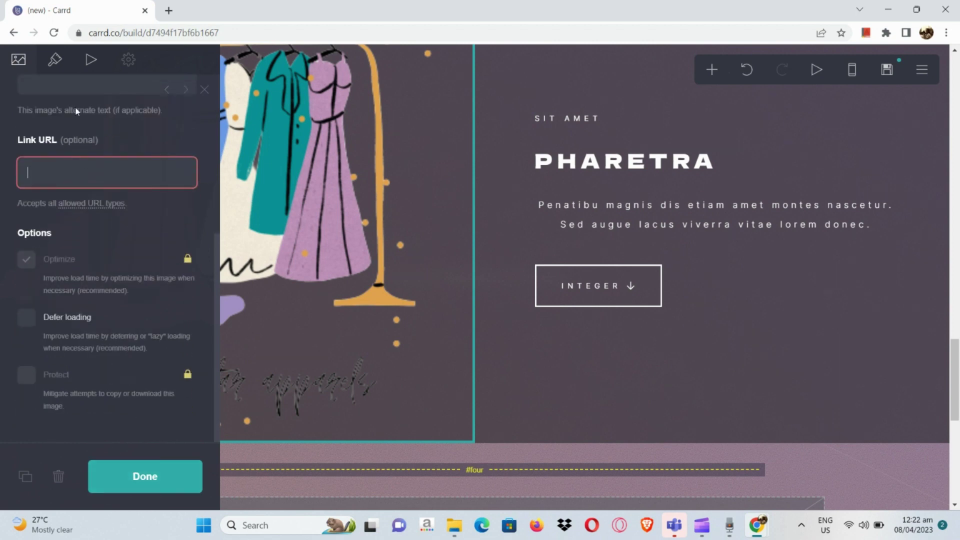
# Step: Change the image's On Visible animation from Zoom In Image to Fade In and finish editing
pyautogui.click(55, 59)
pyautogui.scroll(2, 71, 173)
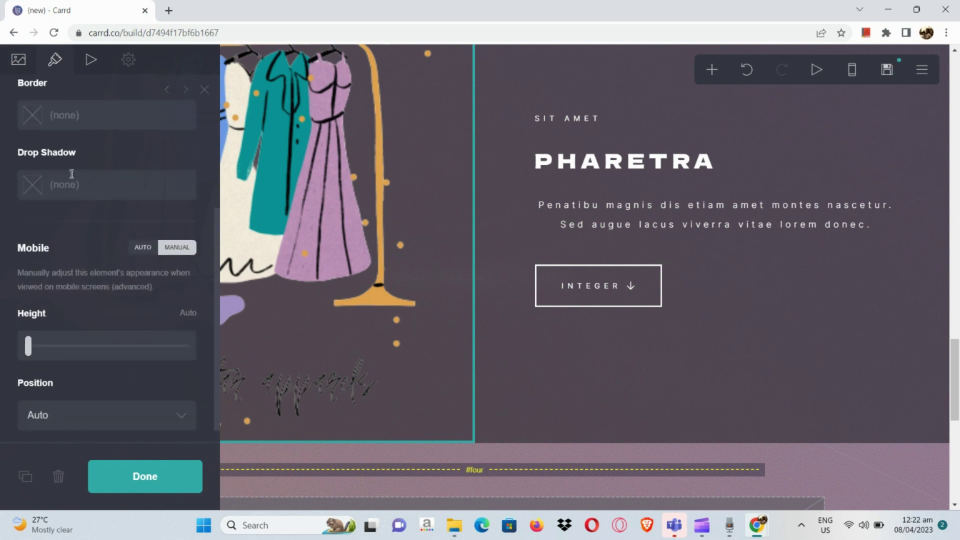
pyautogui.scroll(5, 71, 174)
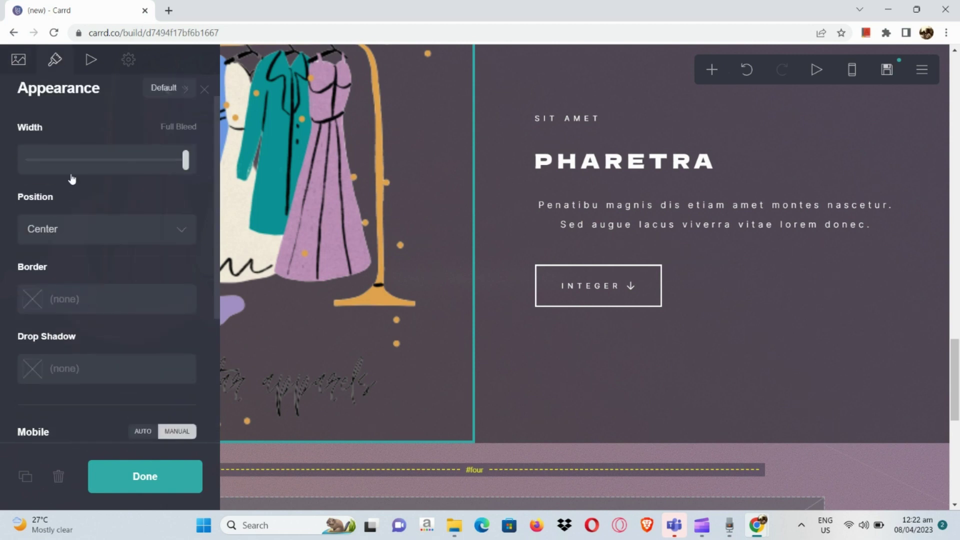
pyautogui.click(99, 57)
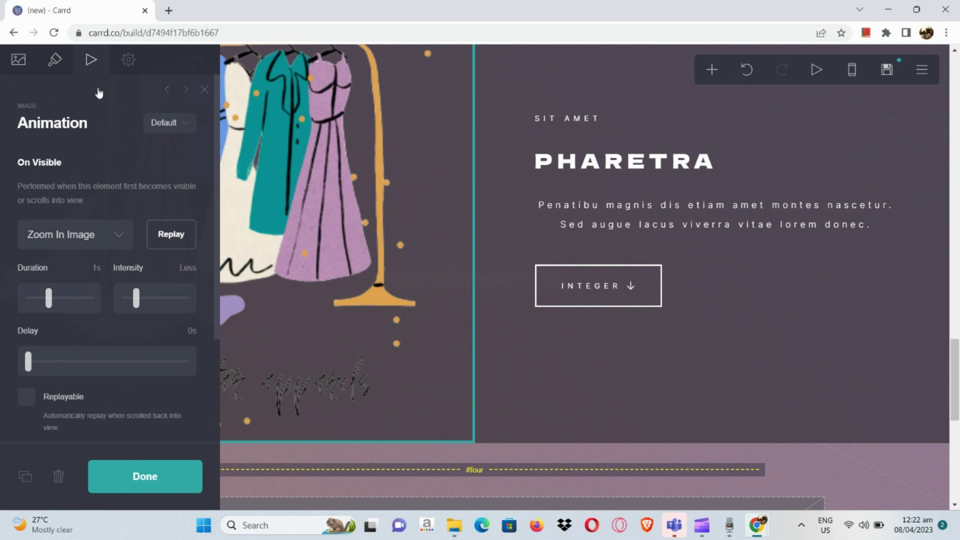
pyautogui.click(104, 237)
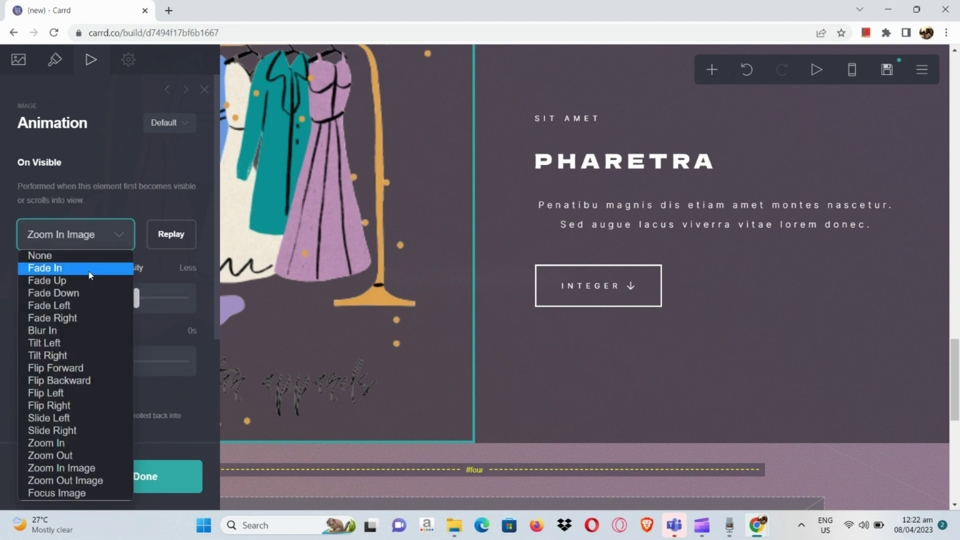
pyautogui.click(90, 269)
pyautogui.click(171, 239)
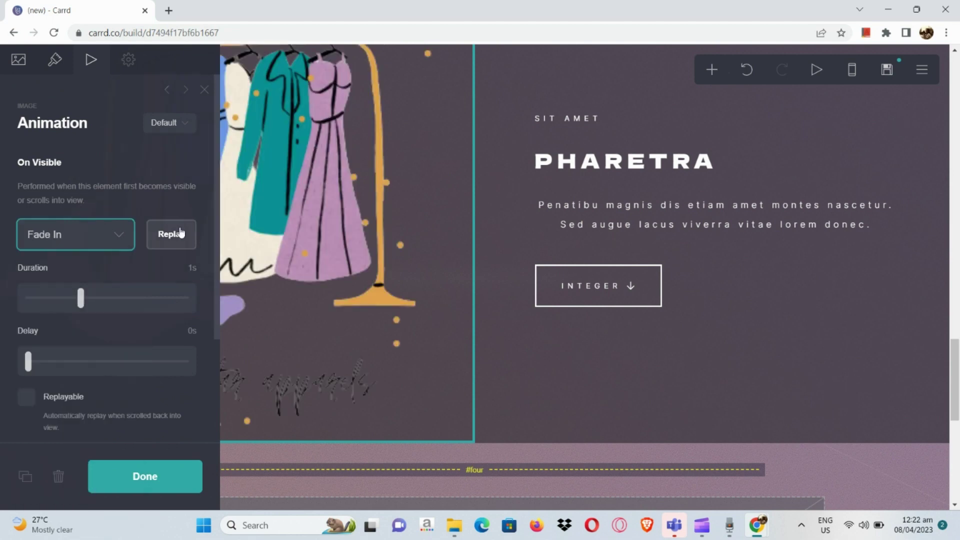
pyautogui.click(160, 489)
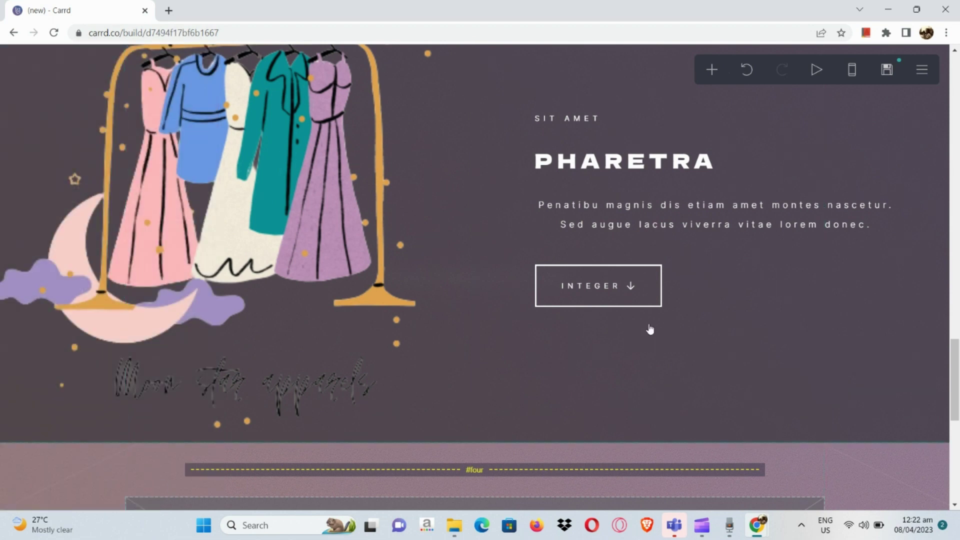
pyautogui.scroll(2, 649, 281)
pyautogui.click(650, 282)
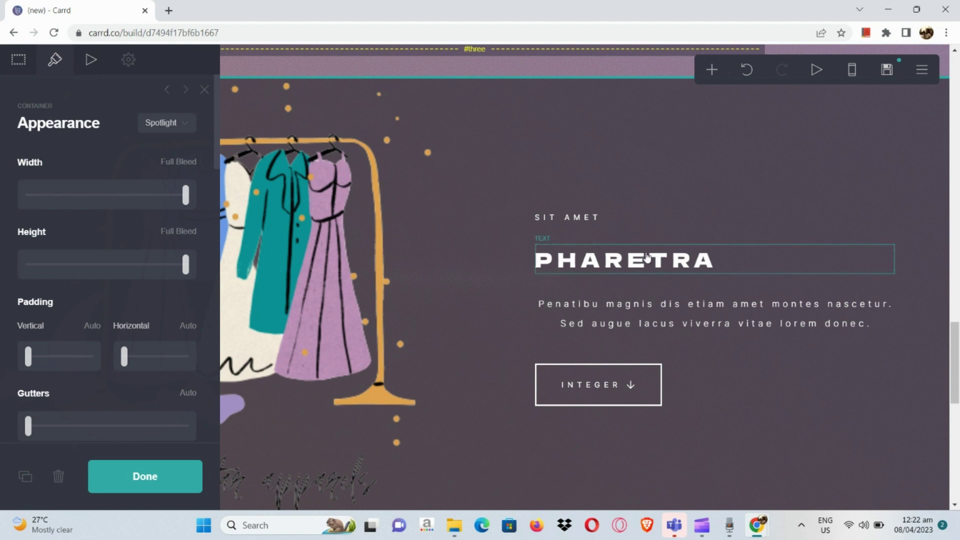
# Step: Replace the INTEGER button's label text with 'Shop now!'
pyautogui.click(648, 259)
pyautogui.click(615, 382)
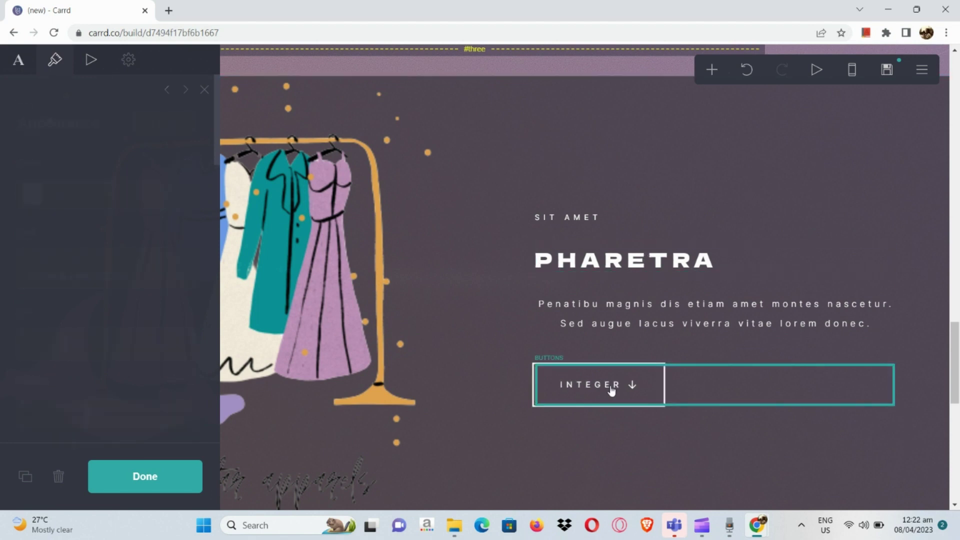
pyautogui.click(109, 172)
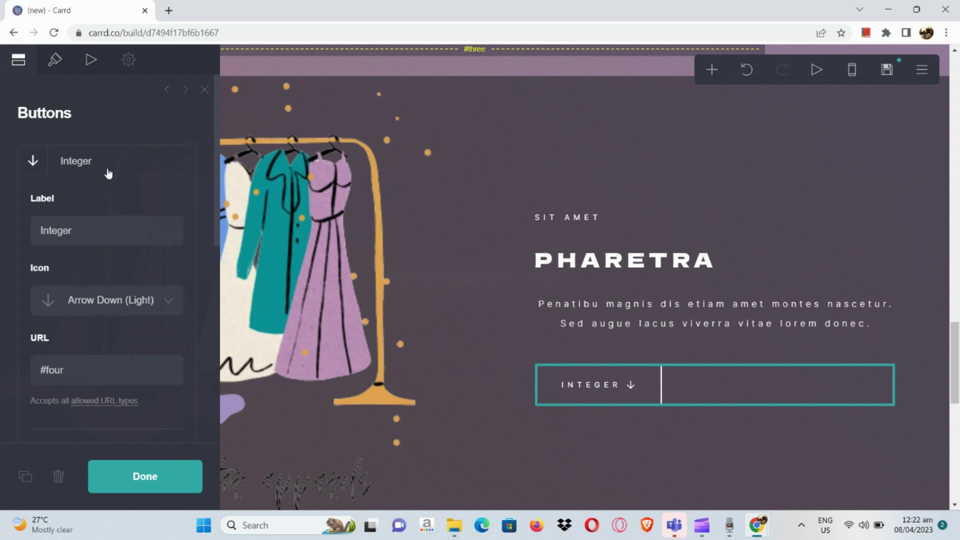
pyautogui.click(99, 227)
pyautogui.doubleClick(99, 227)
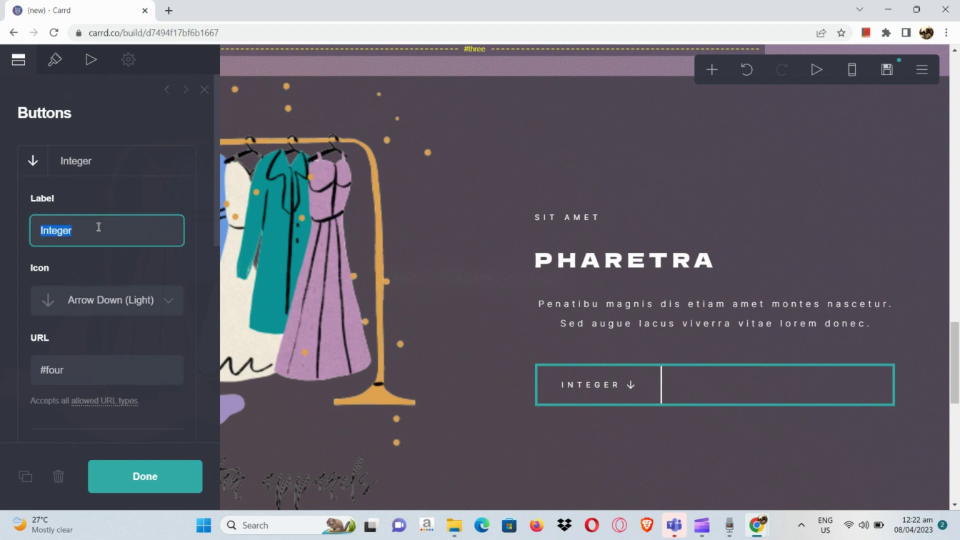
pyautogui.write('Shop')
pyautogui.press('BackSpace')
pyautogui.press('BackSpace')
pyautogui.write('op now!')
pyautogui.scroll(-1, 115, 295)
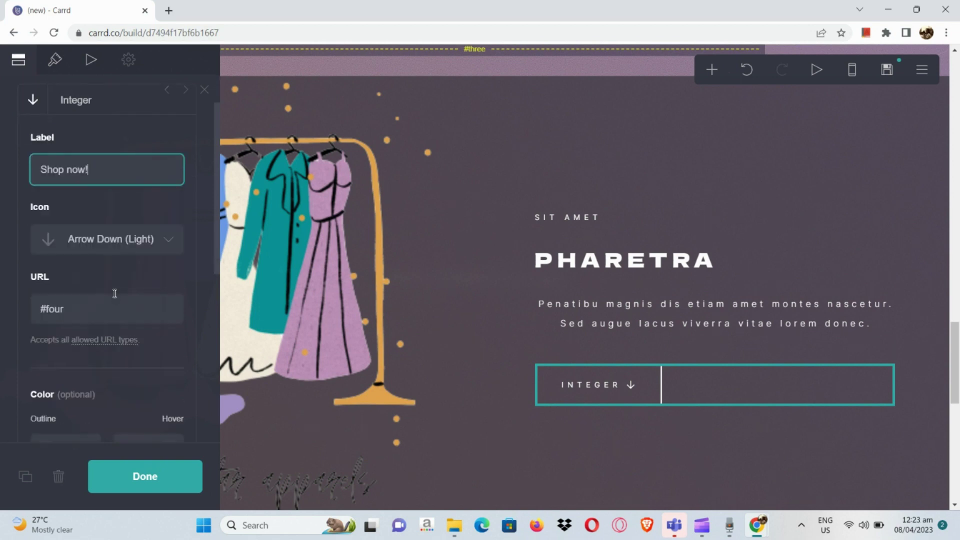
pyautogui.click(130, 244)
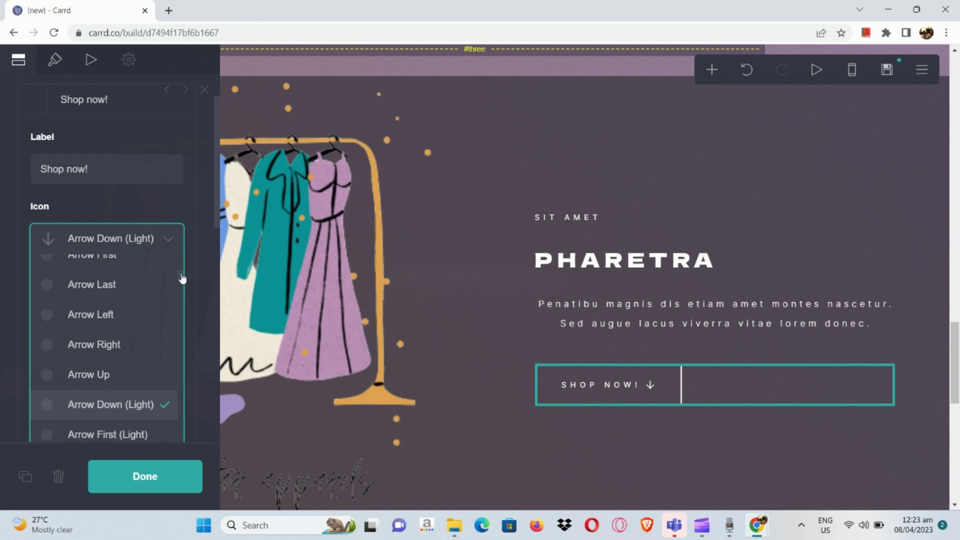
# Step: Search the icon list and swap the Shop now! button's down arrow for the SensCritique icon
pyautogui.click(181, 314)
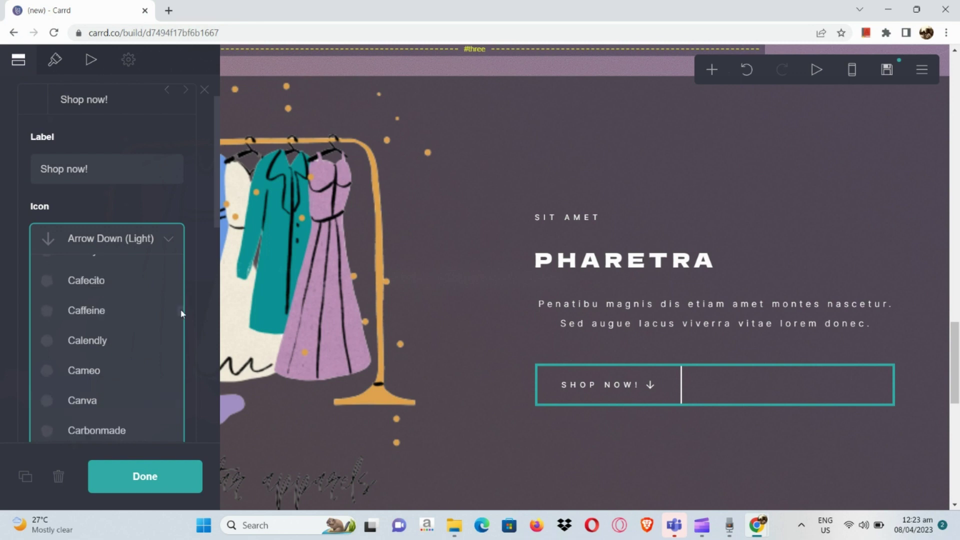
pyautogui.scroll(-2, 151, 290)
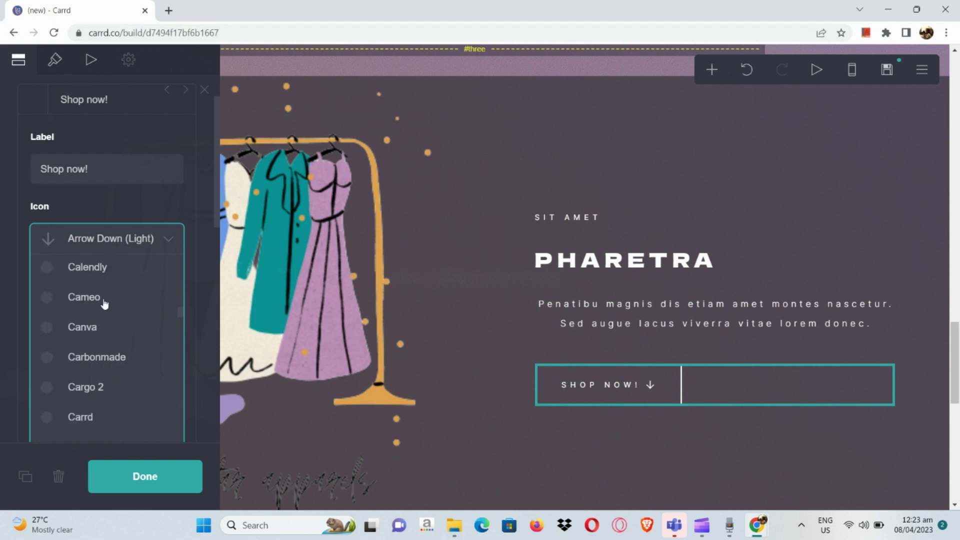
pyautogui.scroll(-3, 83, 325)
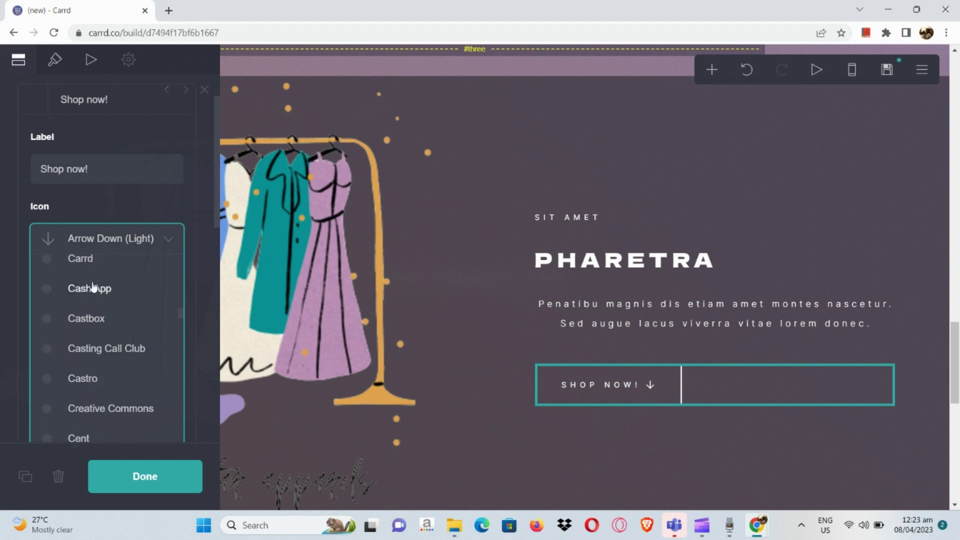
pyautogui.scroll(-1, 172, 294)
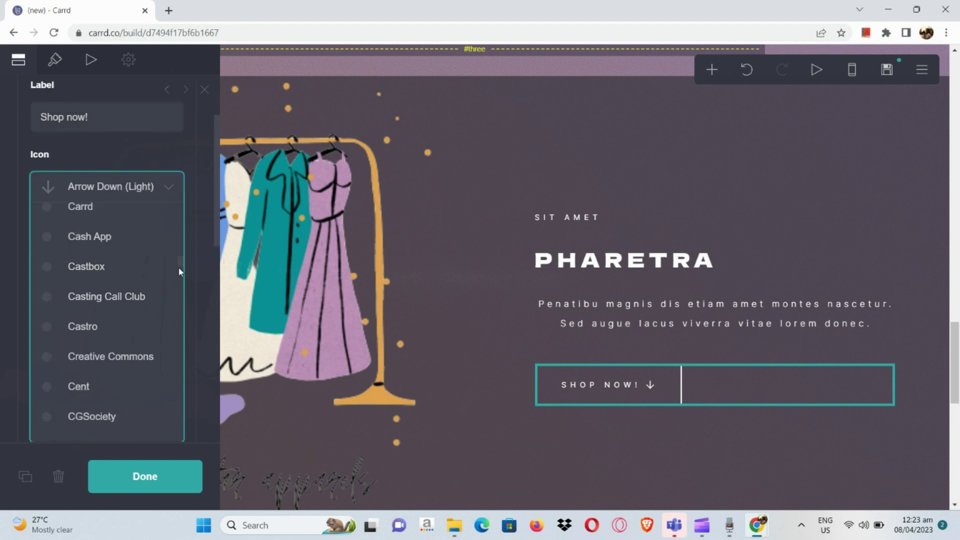
pyautogui.scroll(-5, 179, 270)
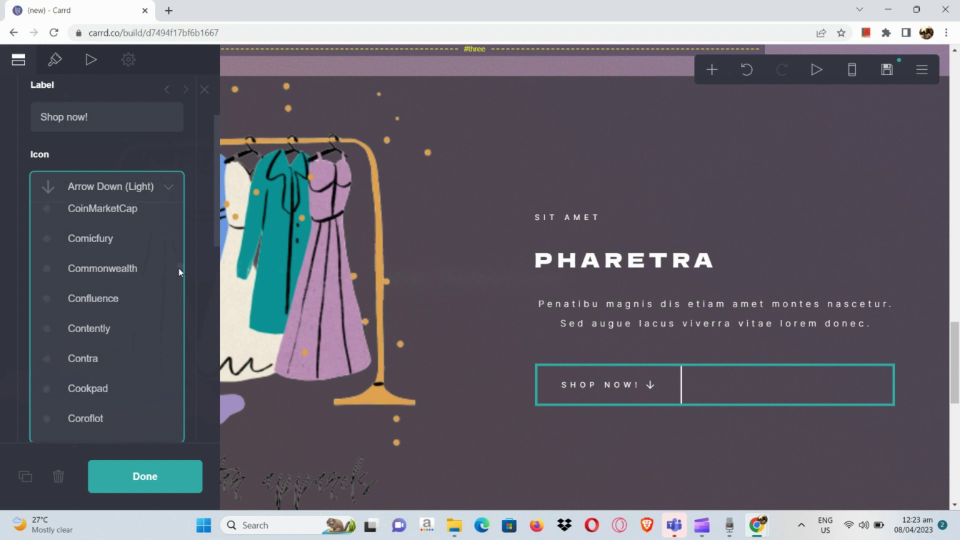
pyautogui.moveTo(179, 273); pyautogui.dragTo(182, 353)
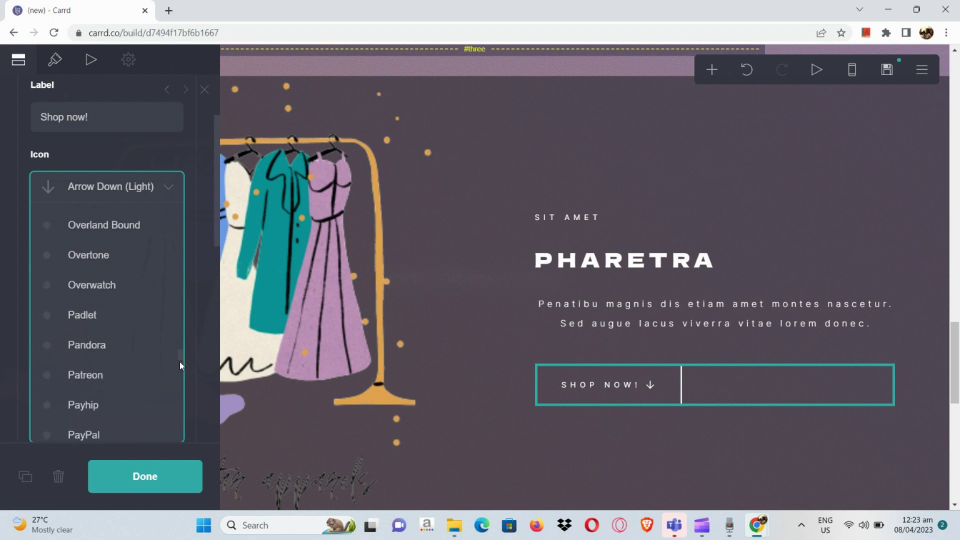
pyautogui.scroll(-4, 179, 361)
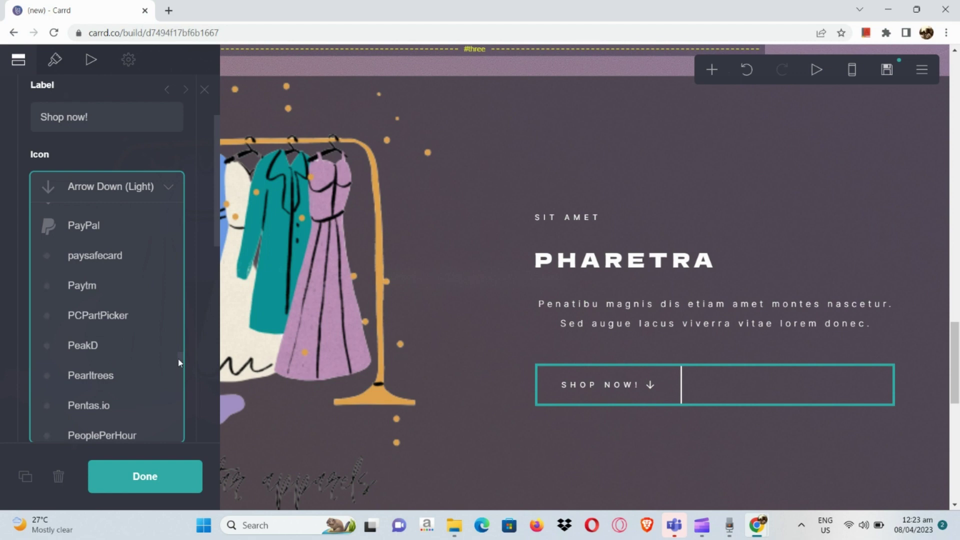
pyautogui.click(180, 407)
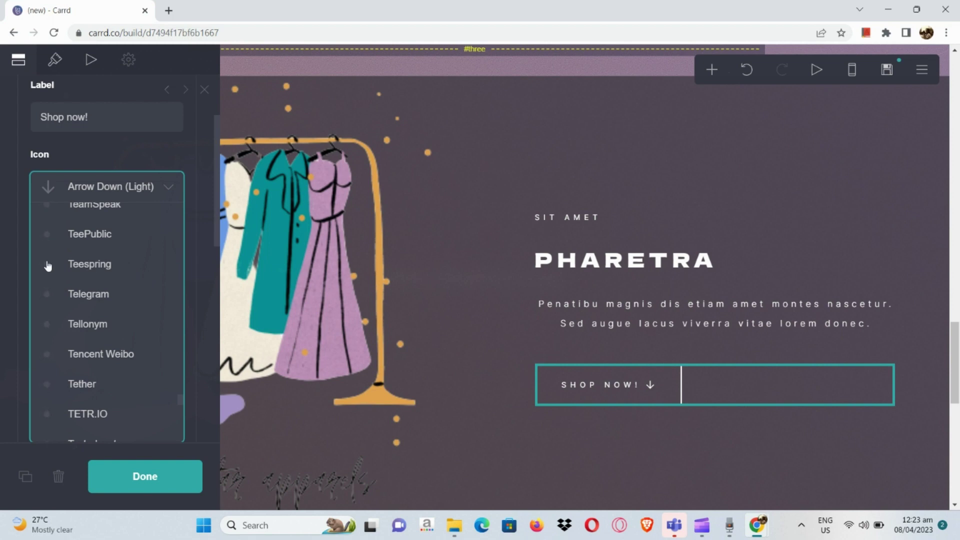
pyautogui.write('shop')
pyautogui.press('Return')
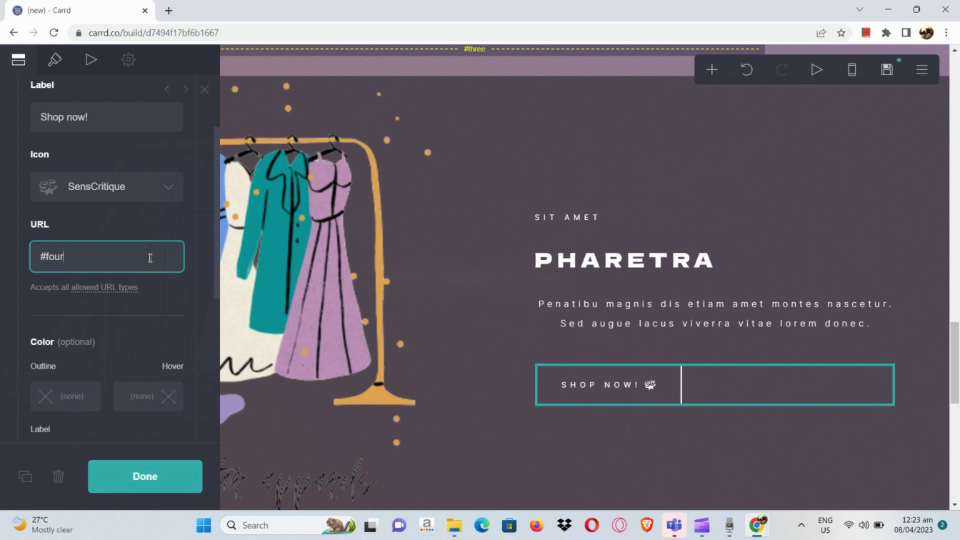
# Step: Give the Shop now! button the Shopify icon from the icon list, then select its #four link
pyautogui.click(156, 194)
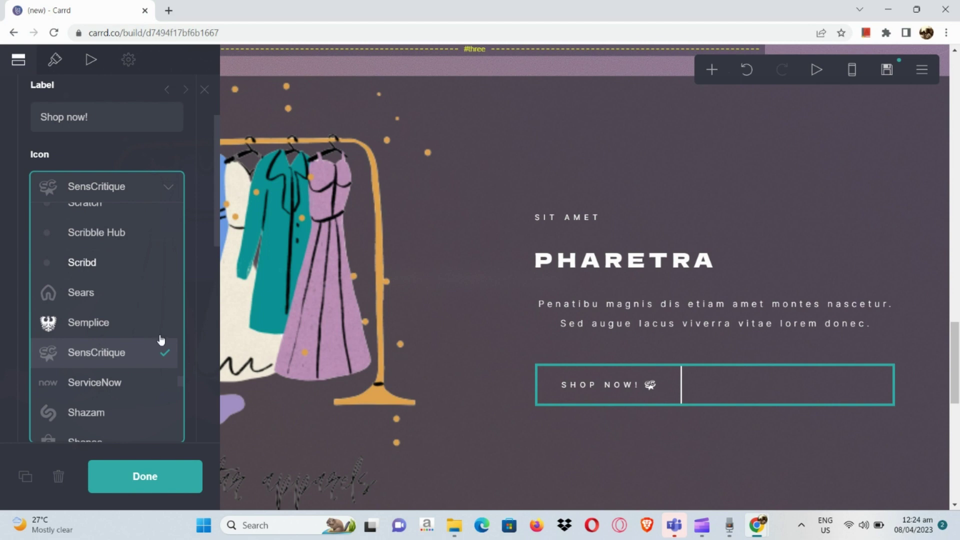
pyautogui.scroll(2, 180, 387)
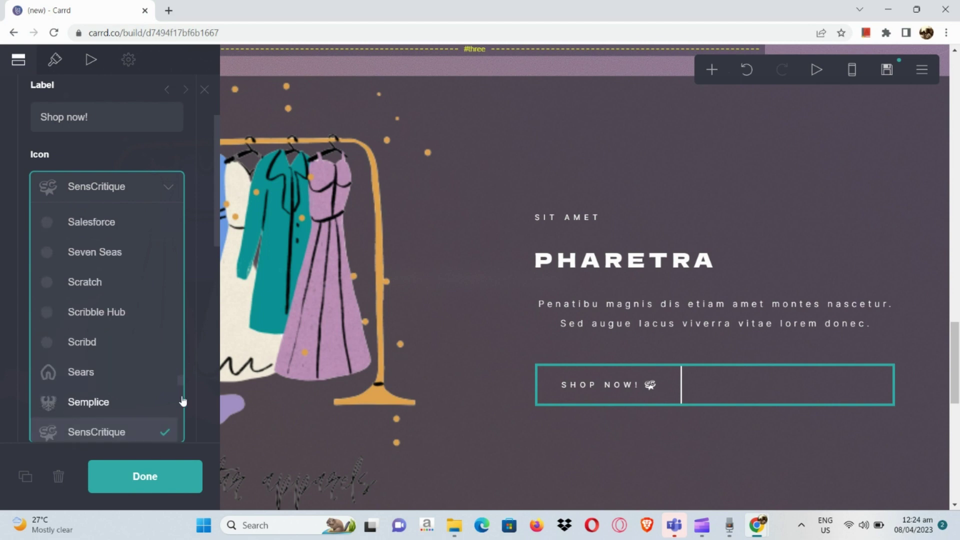
pyautogui.scroll(-5, 182, 403)
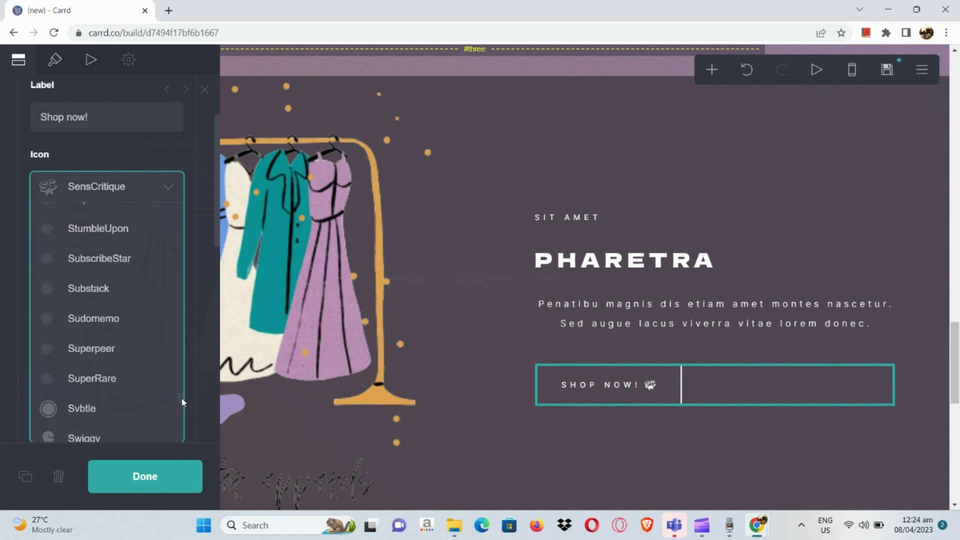
pyautogui.scroll(2, 183, 403)
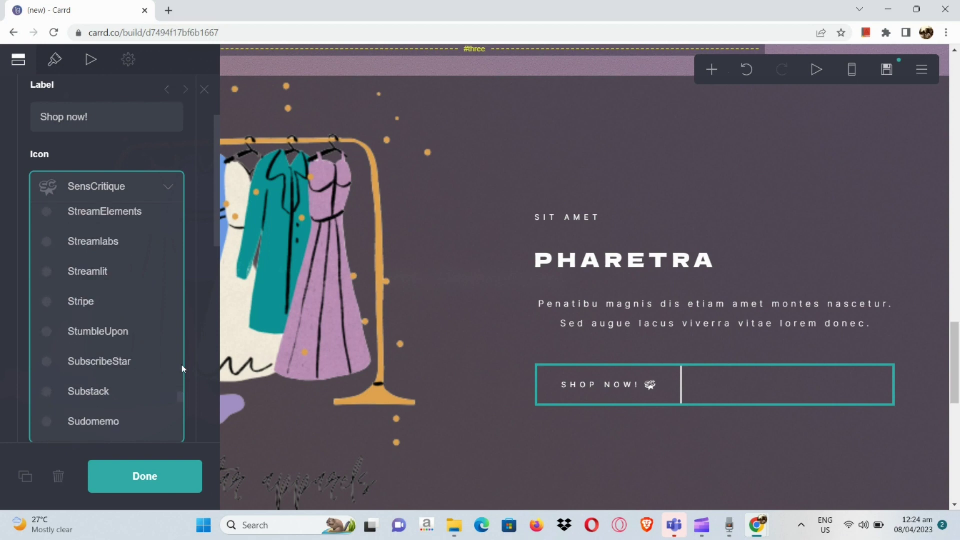
pyautogui.scroll(10, 182, 369)
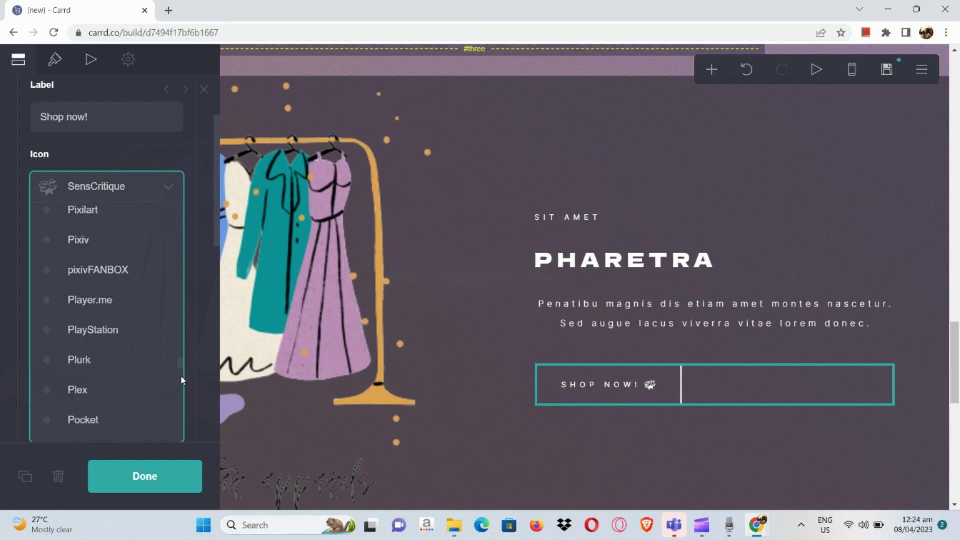
pyautogui.press('Down')
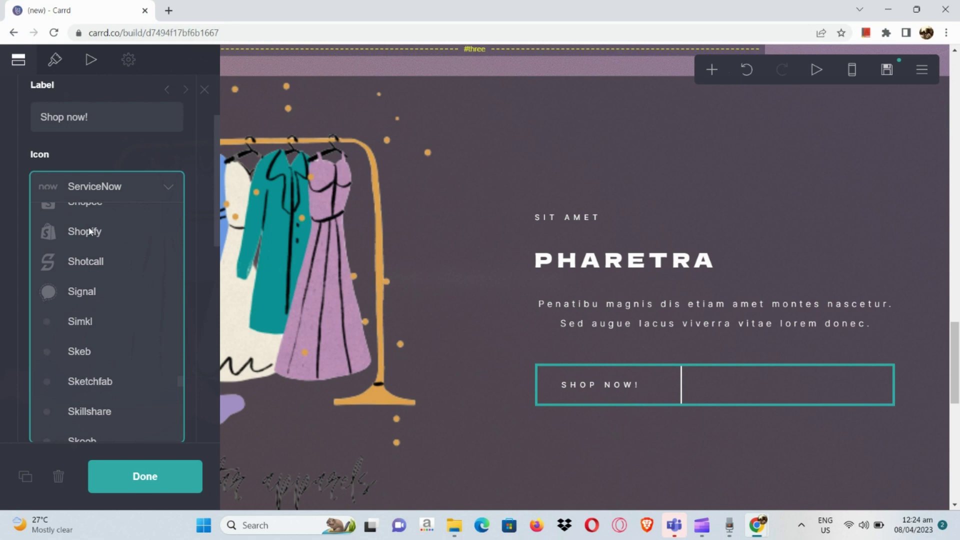
pyautogui.press('Return')
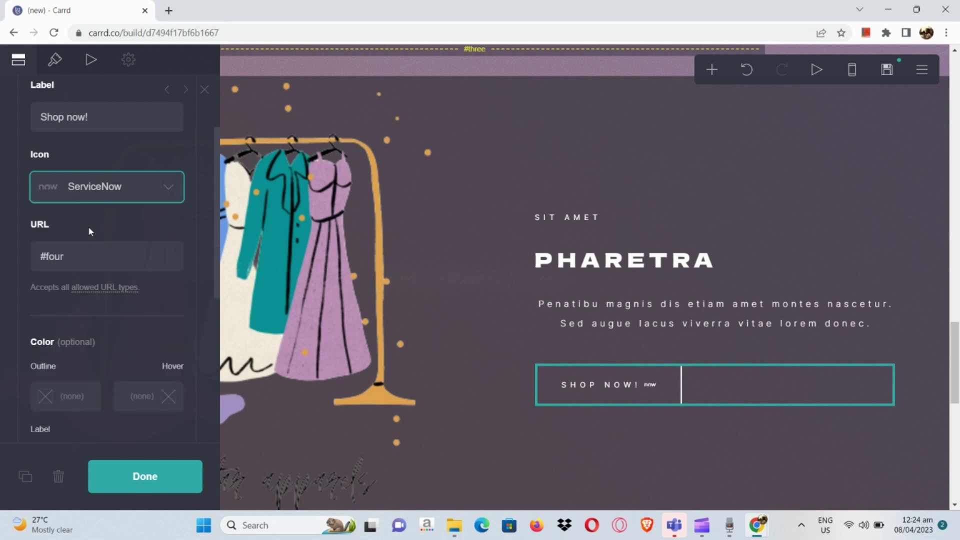
pyautogui.click(105, 192)
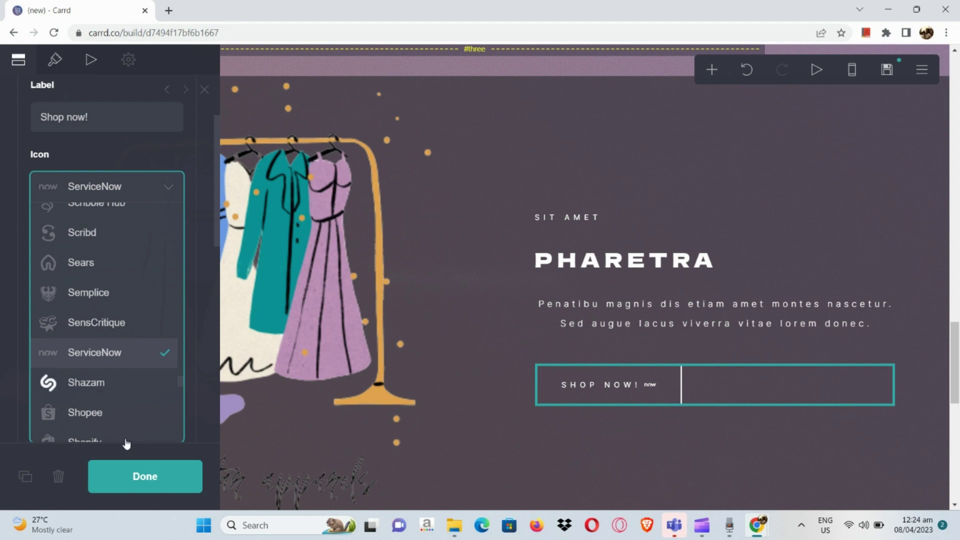
pyautogui.click(86, 442)
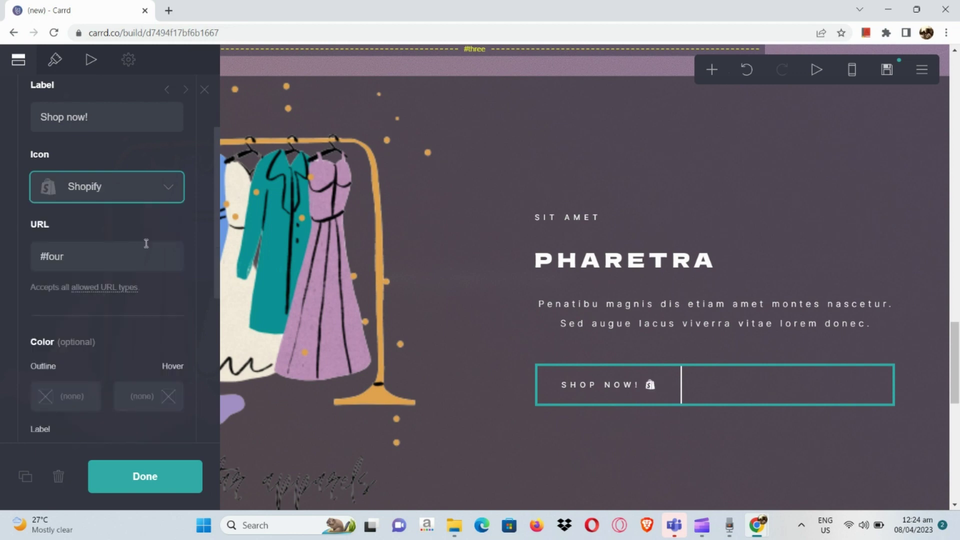
pyautogui.click(130, 255)
# Step: Delete the #four link from Shop now! and add a second button with an email icon
pyautogui.press('BackSpace')
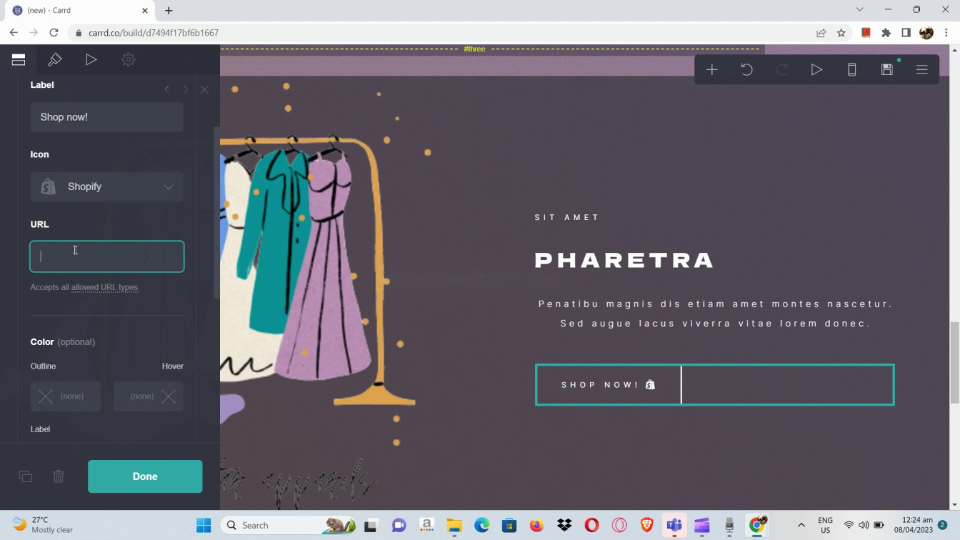
pyautogui.scroll(-6, 74, 249)
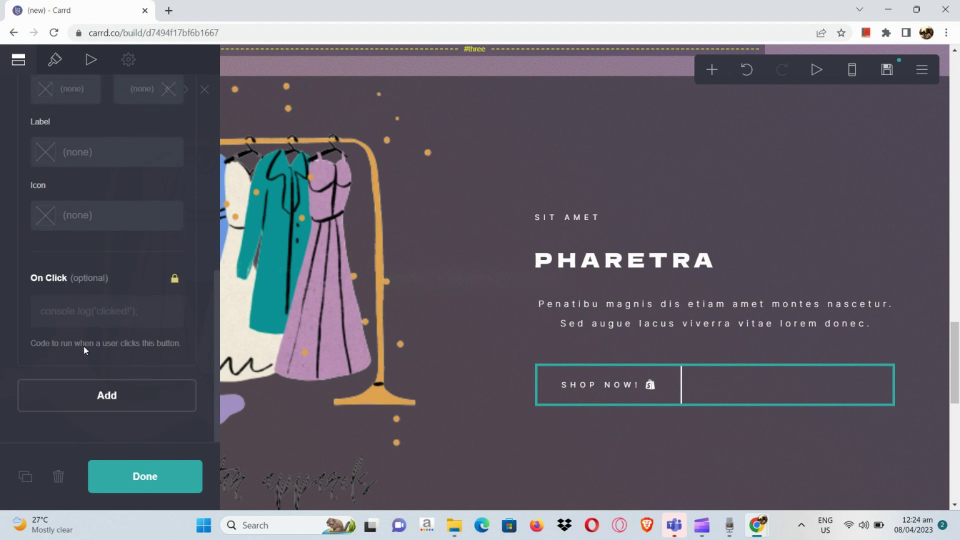
pyautogui.click(74, 403)
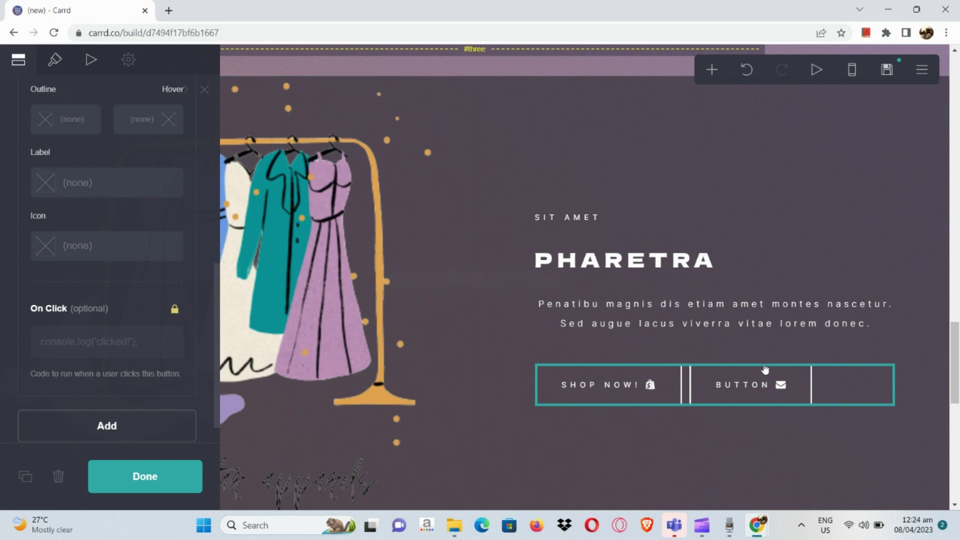
pyautogui.scroll(8, 133, 221)
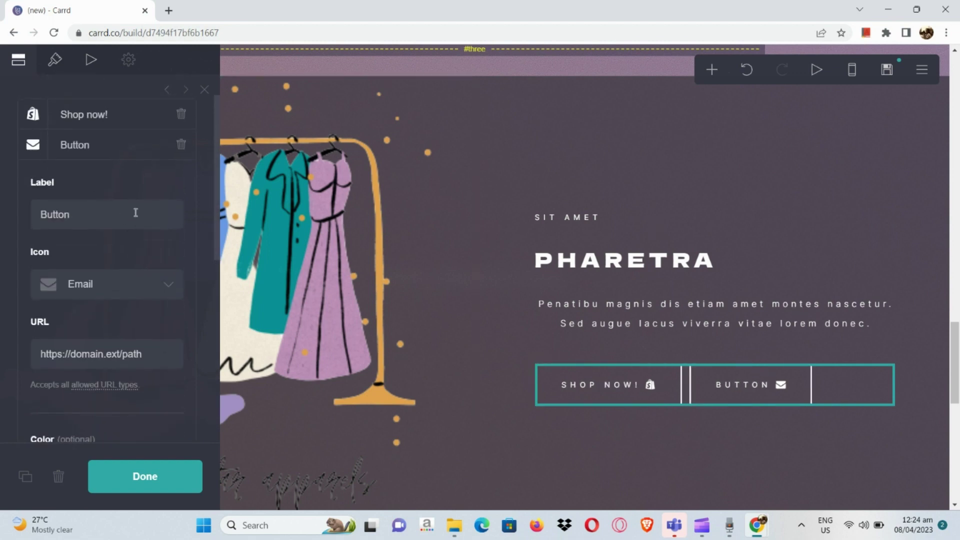
pyautogui.scroll(1, 135, 212)
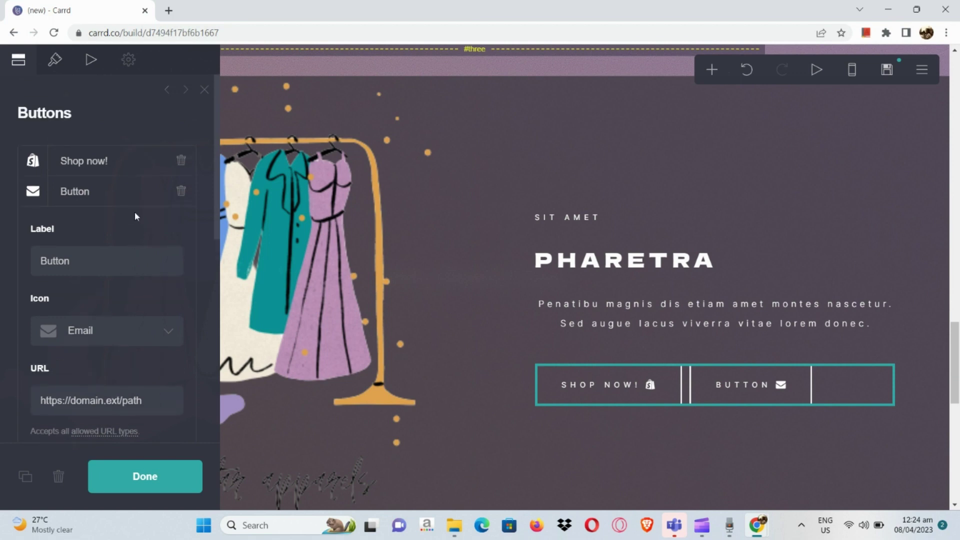
# Step: Finish editing the buttons and scroll through the page to review them
pyautogui.click(138, 487)
pyautogui.scroll(10, 665, 233)
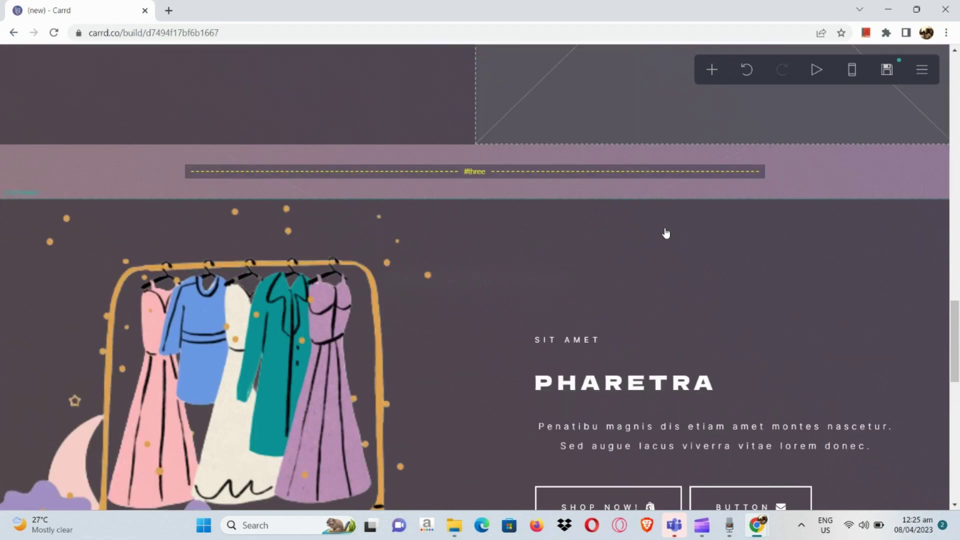
pyautogui.scroll(15, 665, 233)
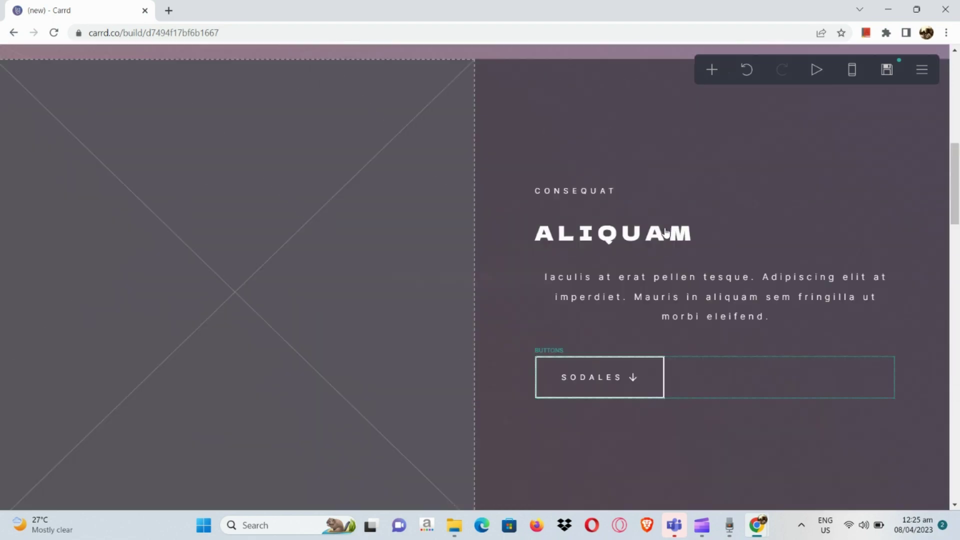
pyautogui.scroll(-10, 666, 233)
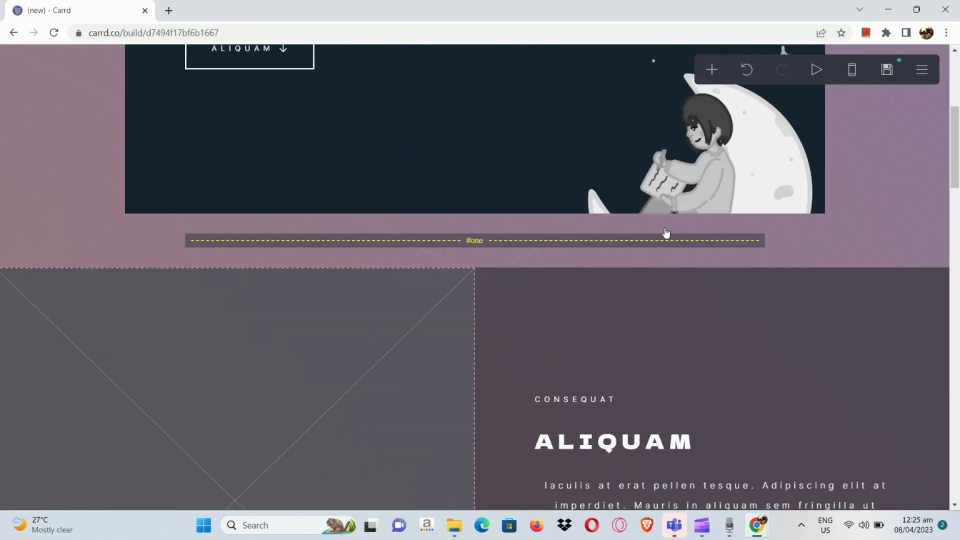
pyautogui.scroll(-12, 666, 233)
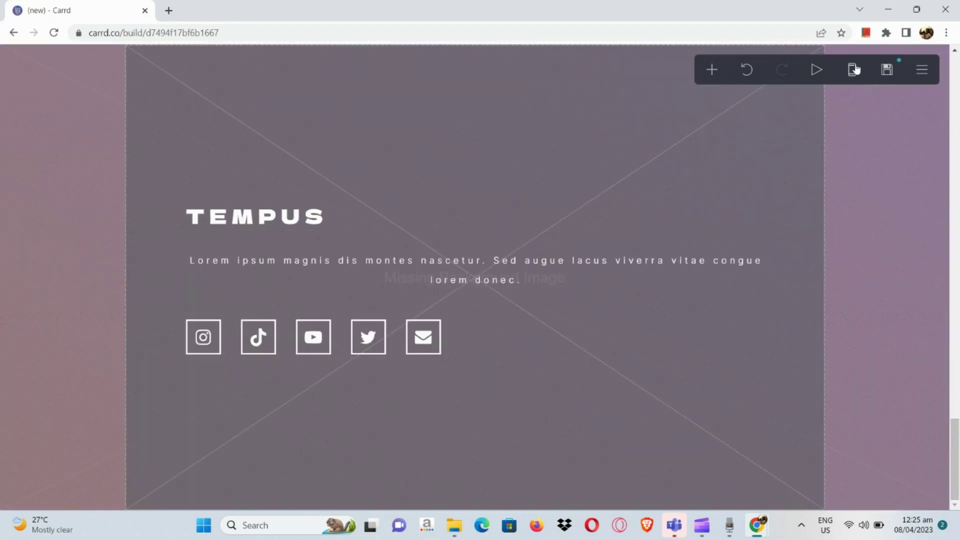
# Step: Switch to the mobile view and scroll down to the vertically stacked buttons
pyautogui.click(855, 69)
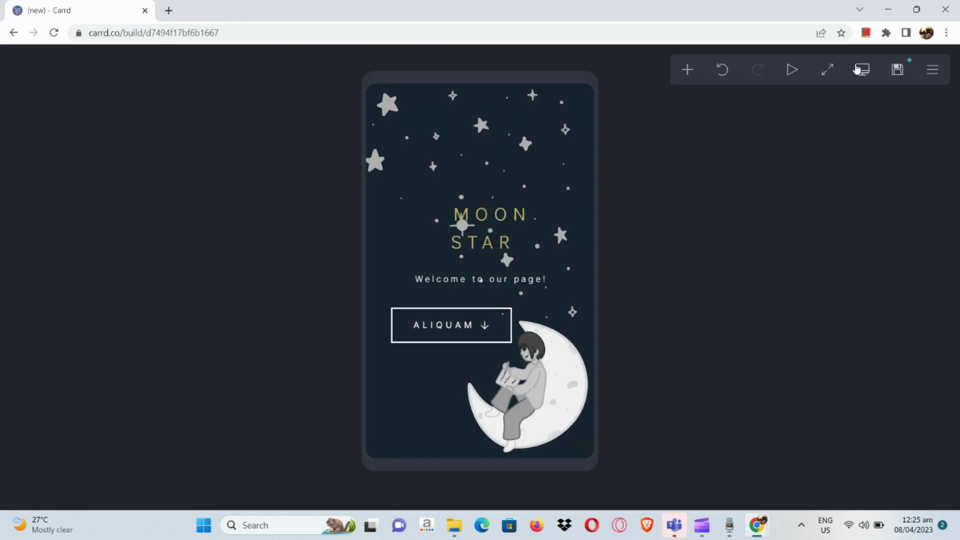
pyautogui.scroll(-20, 495, 307)
pyautogui.scroll(-15, 495, 307)
pyautogui.scroll(-15, 495, 307)
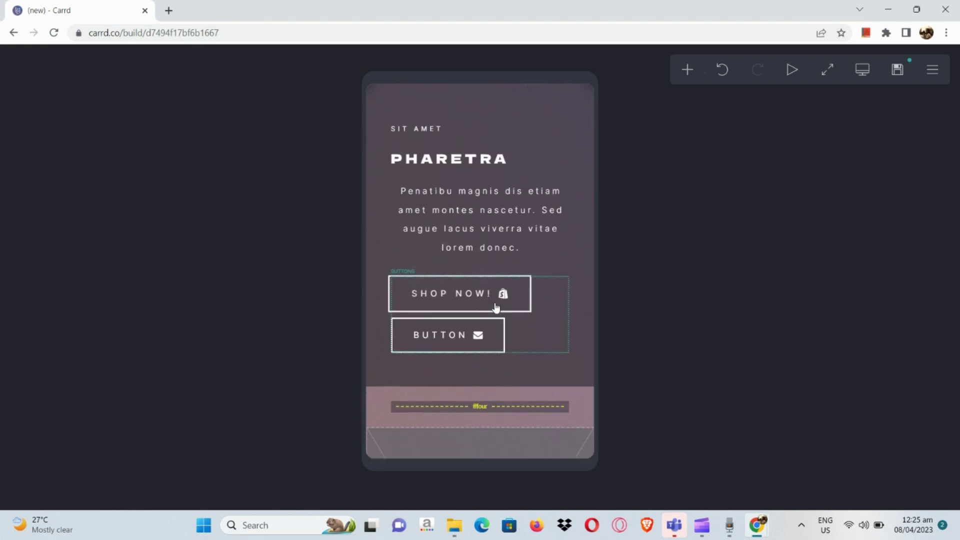
pyautogui.scroll(-2, 496, 307)
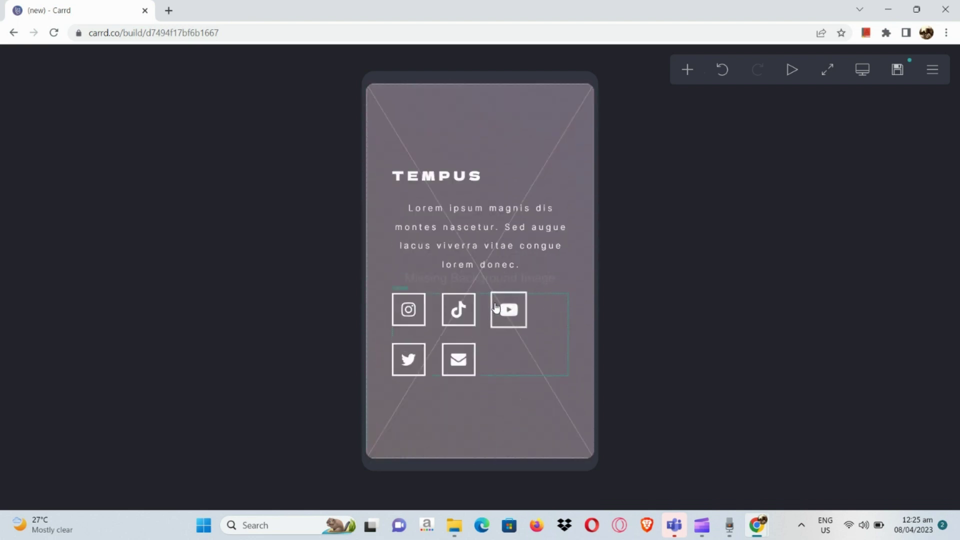
# Step: Open the publish settings and step through the account name, e-mail, password and site title fields
pyautogui.click(898, 74)
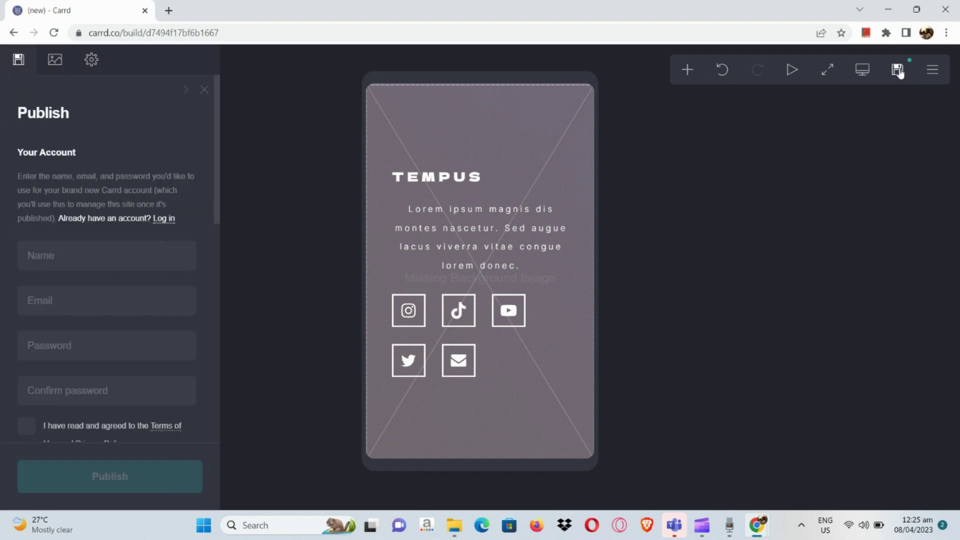
pyautogui.click(135, 246)
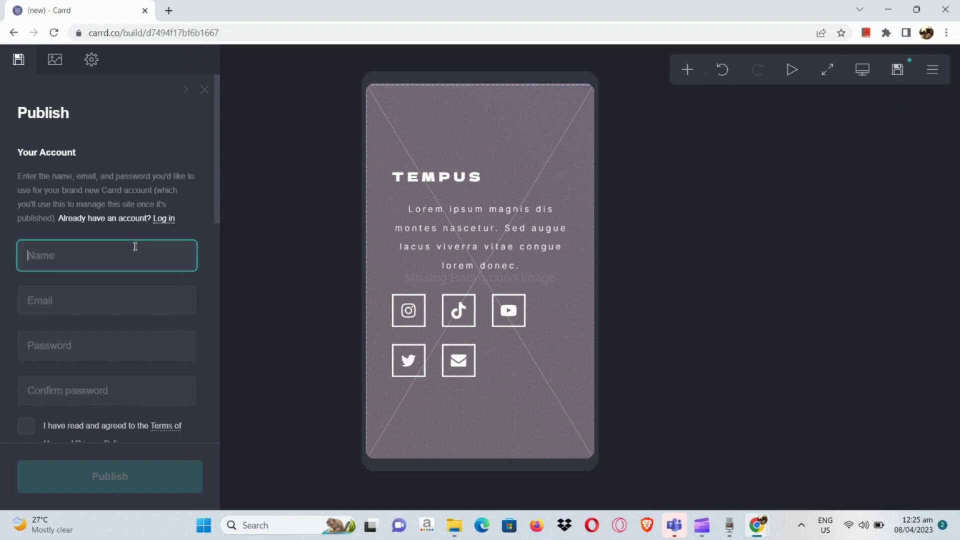
pyautogui.click(48, 311)
pyautogui.click(49, 340)
pyautogui.scroll(-2, 50, 343)
pyautogui.click(75, 306)
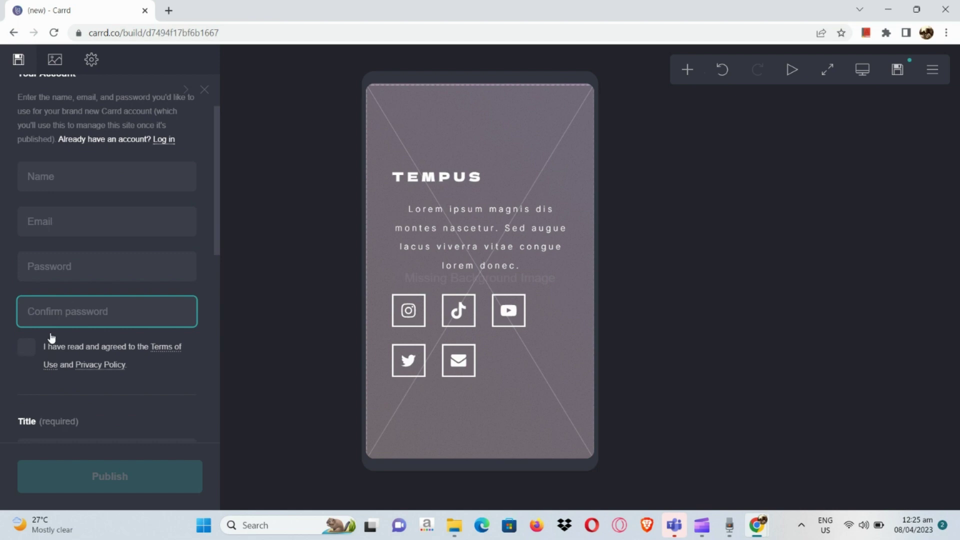
pyautogui.scroll(-2, 28, 335)
pyautogui.click(65, 361)
pyautogui.scroll(-3, 67, 363)
pyautogui.scroll(-3, 108, 324)
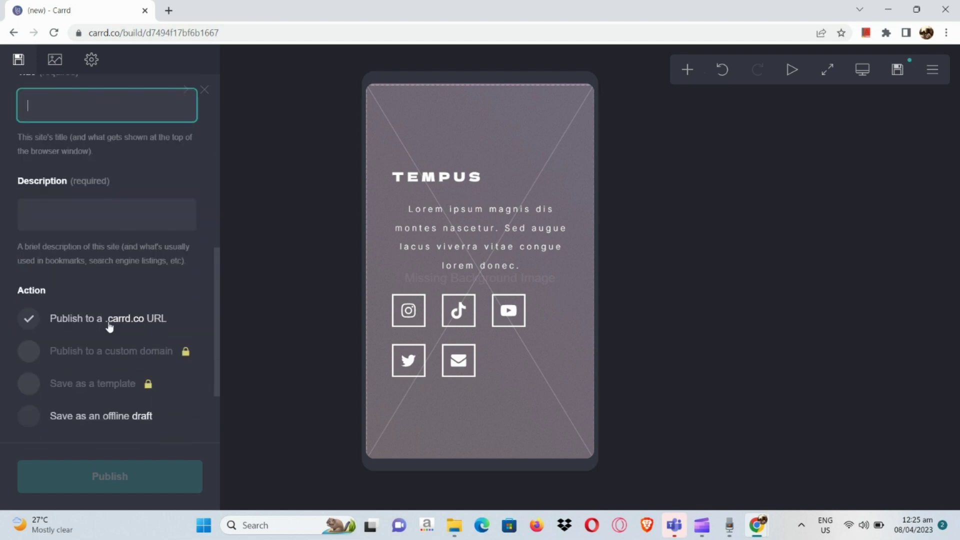
# Step: Choose Publish to a .carrd.co URL as the publish action
pyautogui.click(132, 328)
pyautogui.scroll(-3, 132, 328)
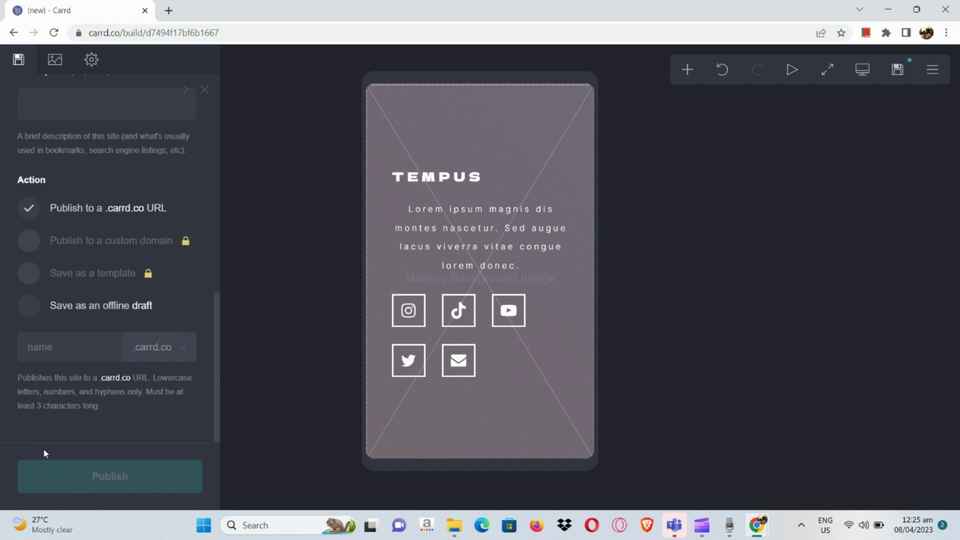
pyautogui.moveTo(701, 525)
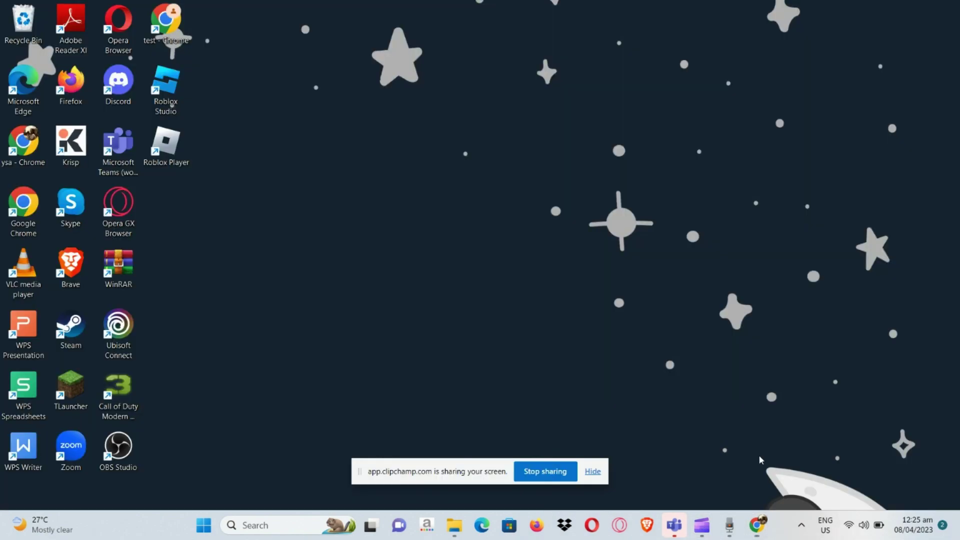
pyautogui.click(759, 458)
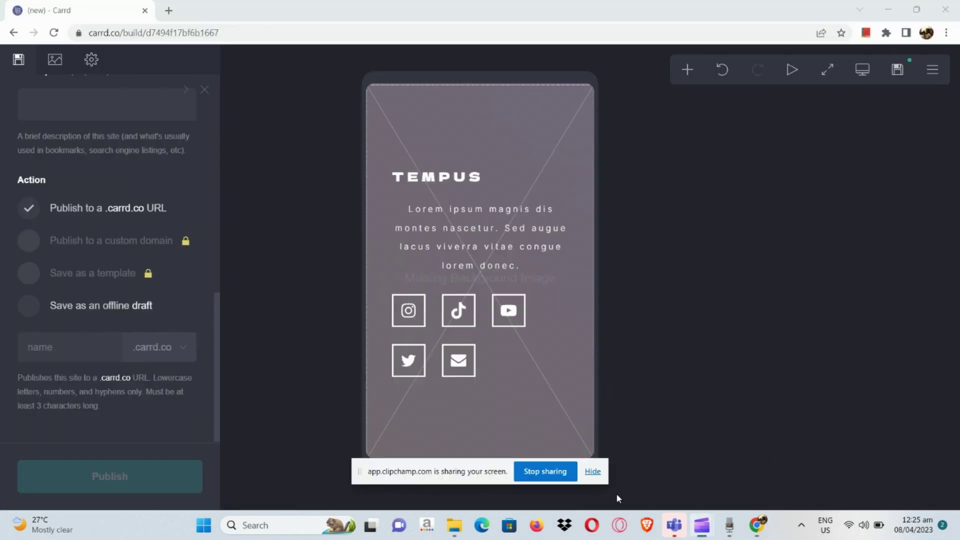